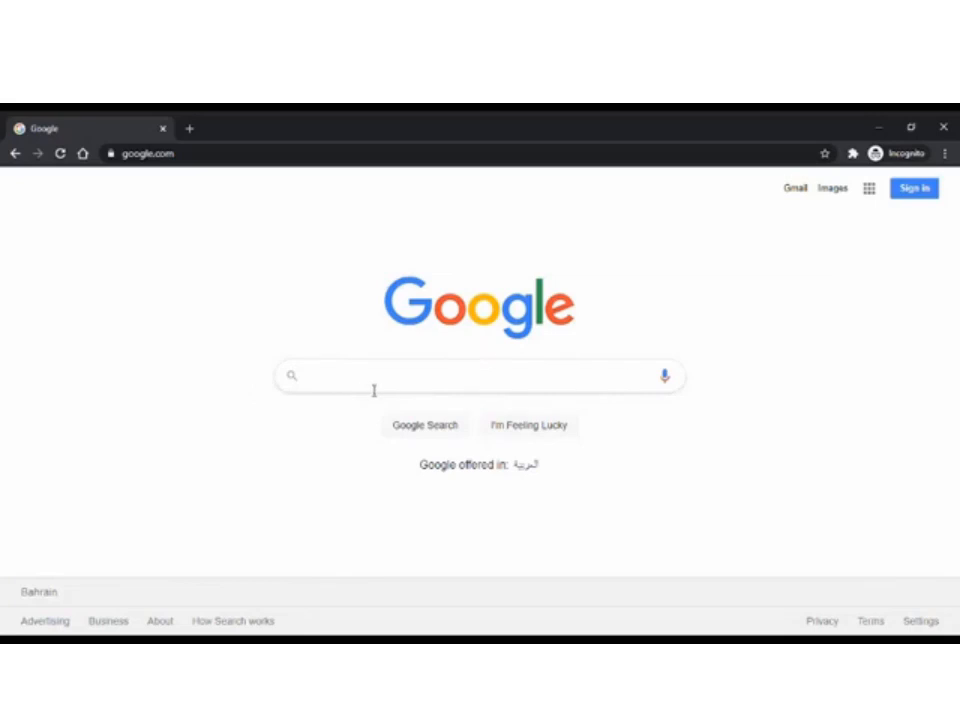
Search Google for 'Ptv vissim student version'.
click(373, 390)
text(Ptv vissi)
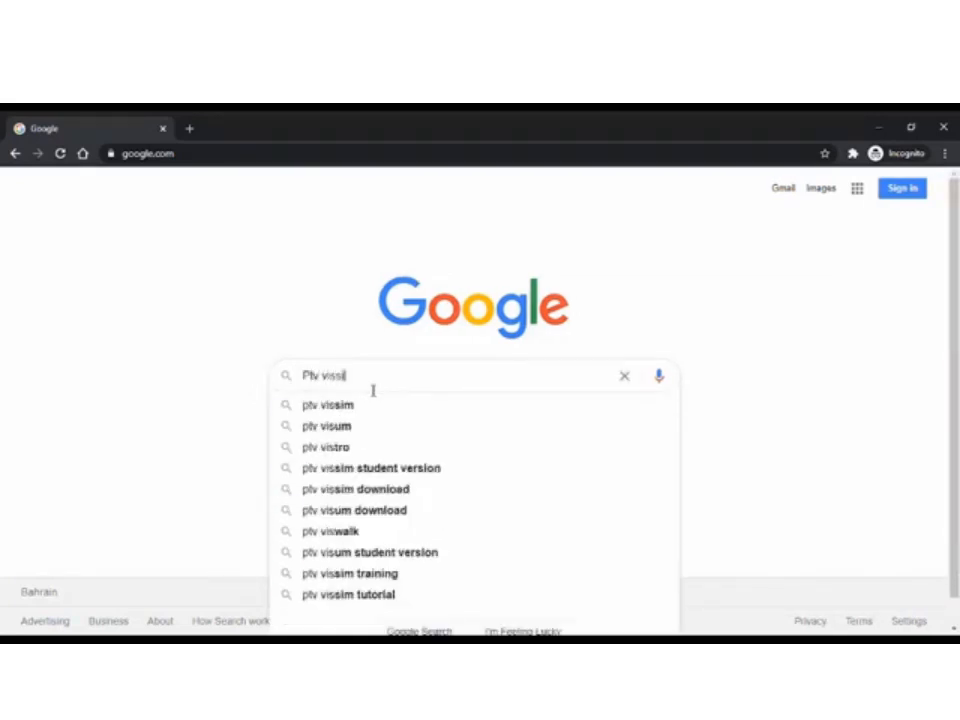
text(m student version)
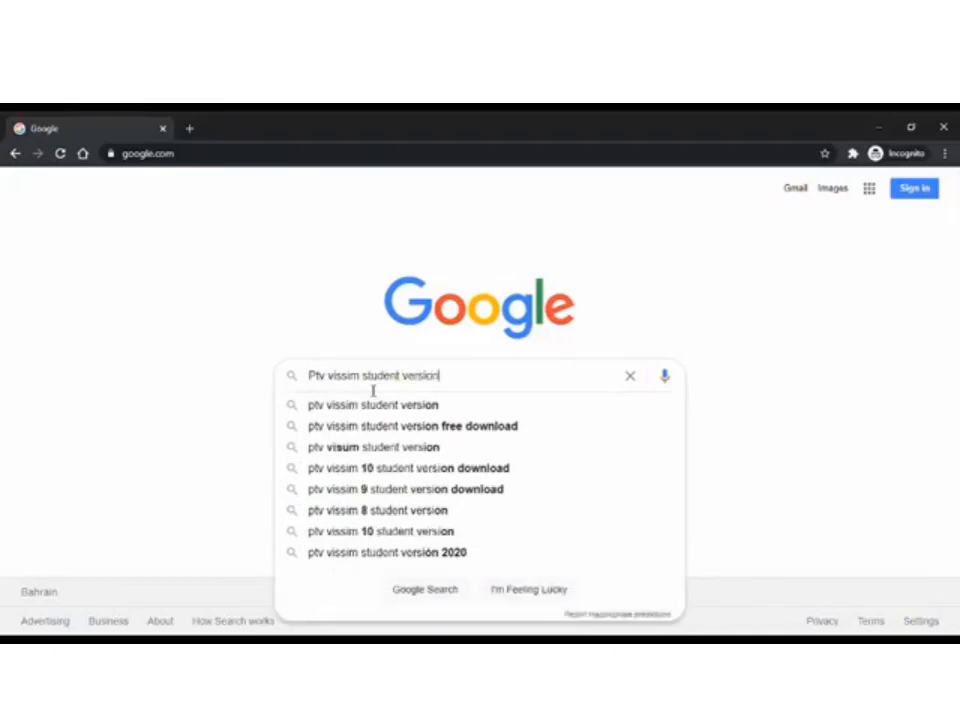
key(Return)
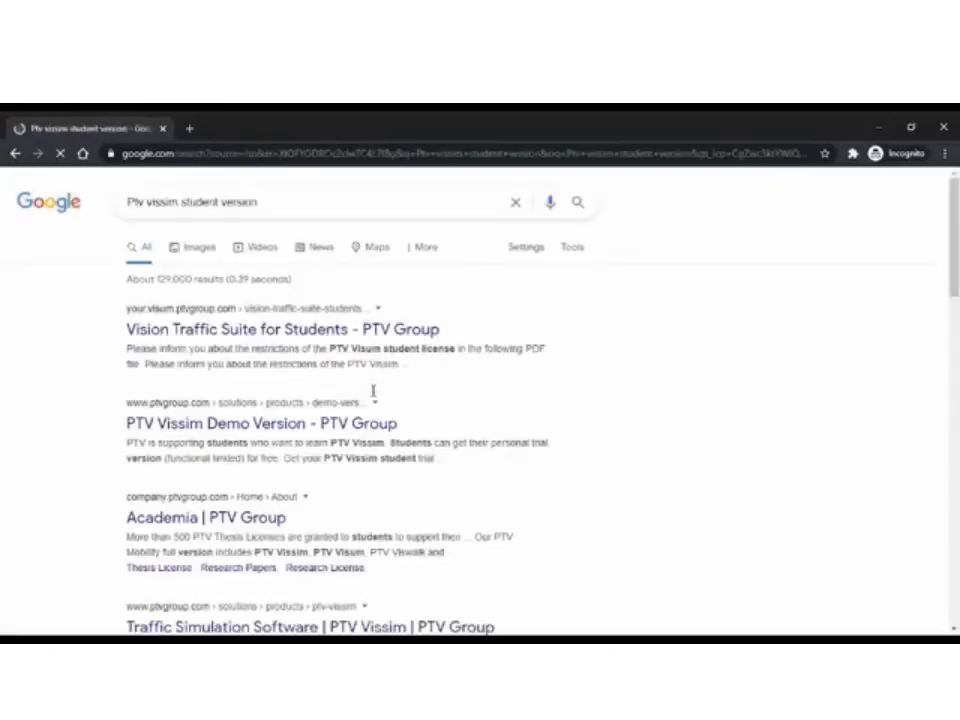
Open the Vision Traffic Suite for Students page and choose PTV Vissim 2021 on the download form.
click(276, 333)
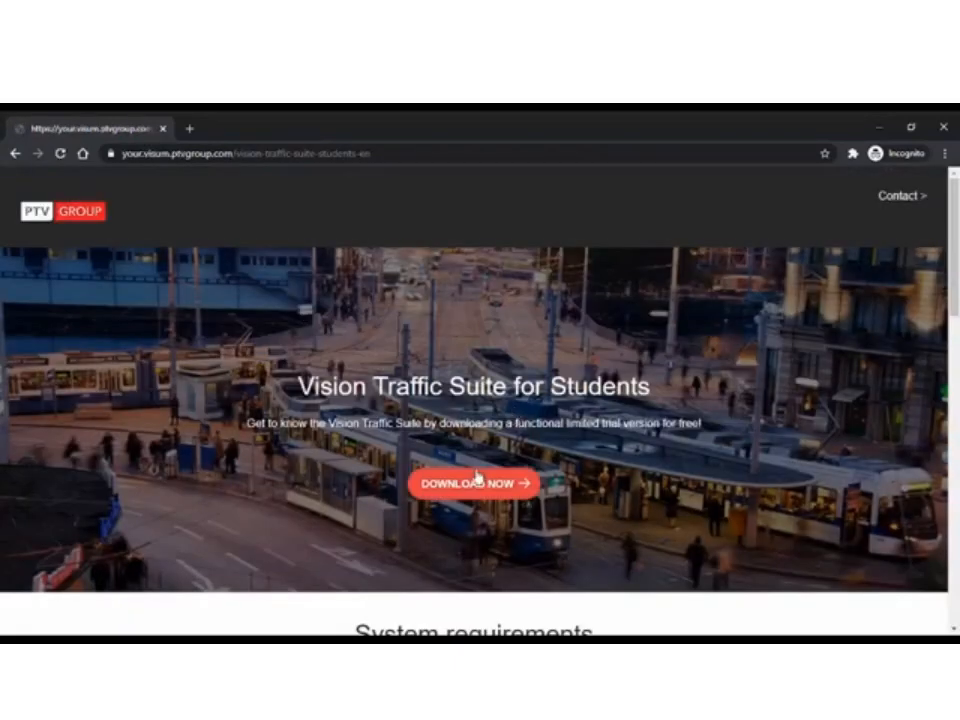
click(467, 485)
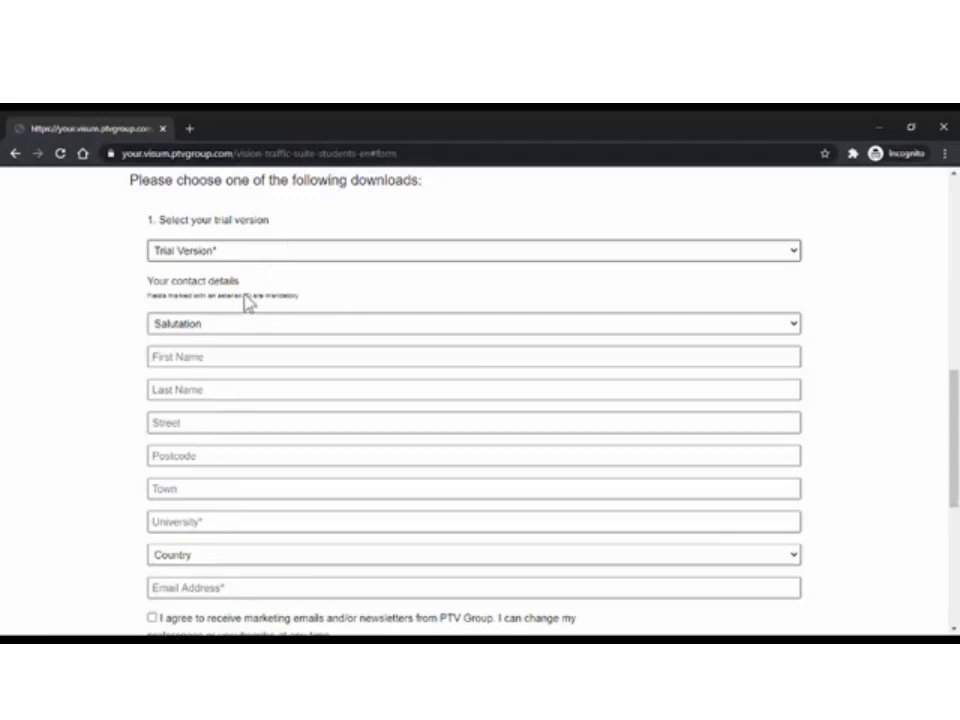
click(245, 297)
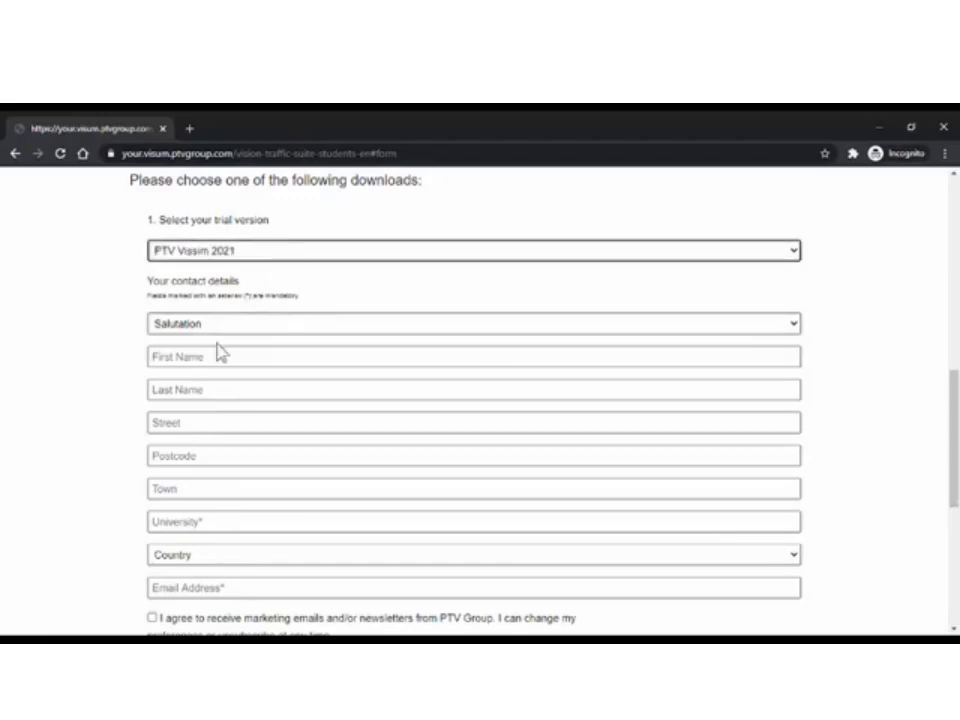
scroll(227, 452, down, 2)
Enter University of Bahrain and the contact e-mail, submit the form, and download PTV VISSIM 2021.
click(214, 440)
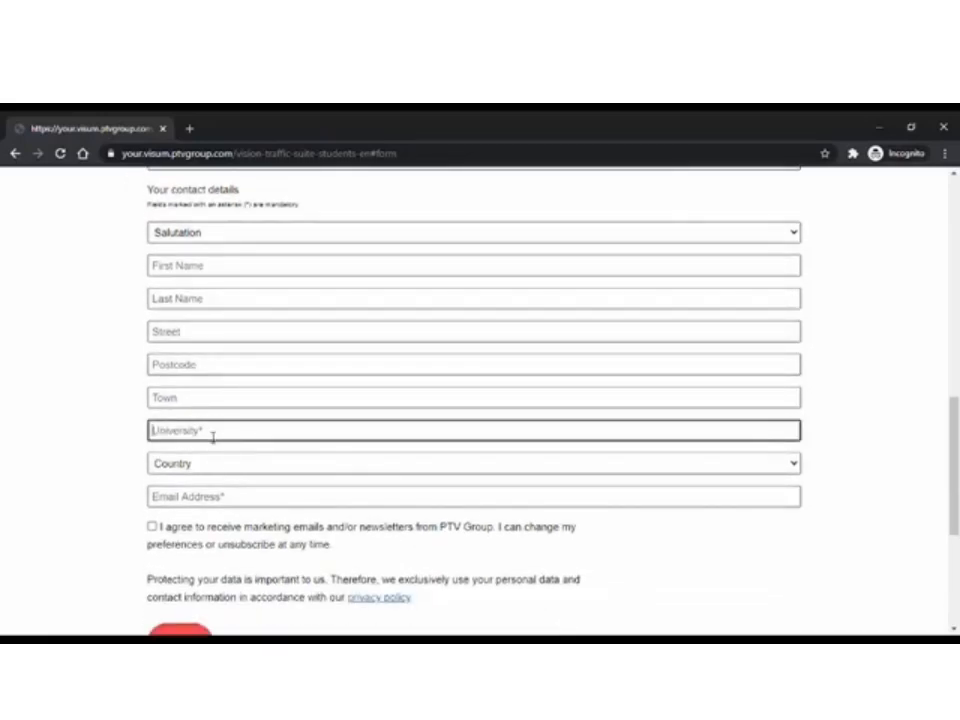
click(214, 463)
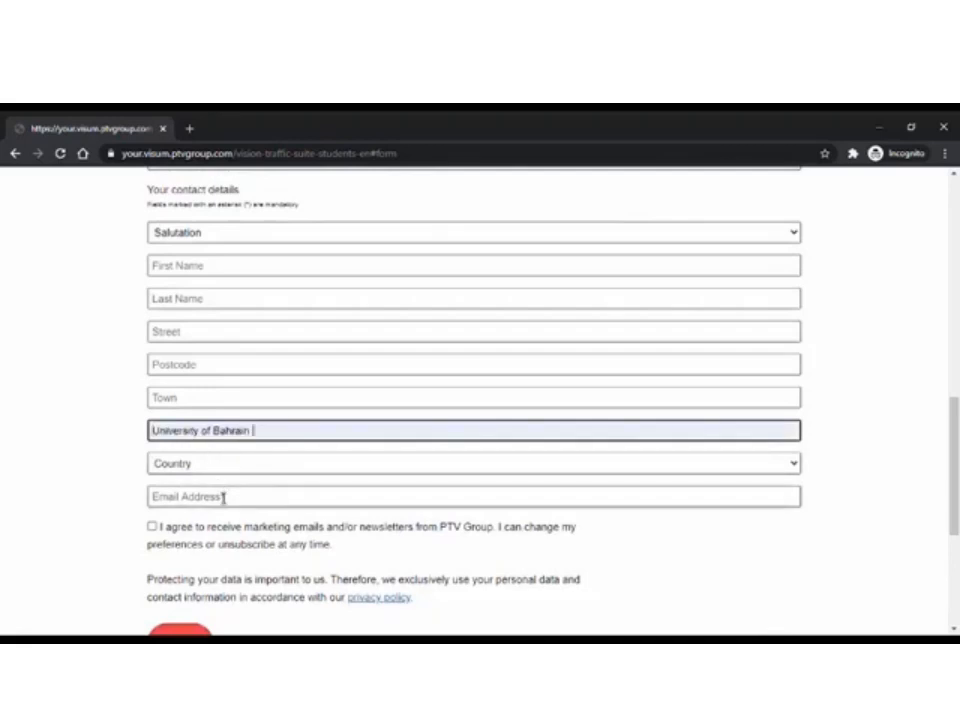
click(225, 495)
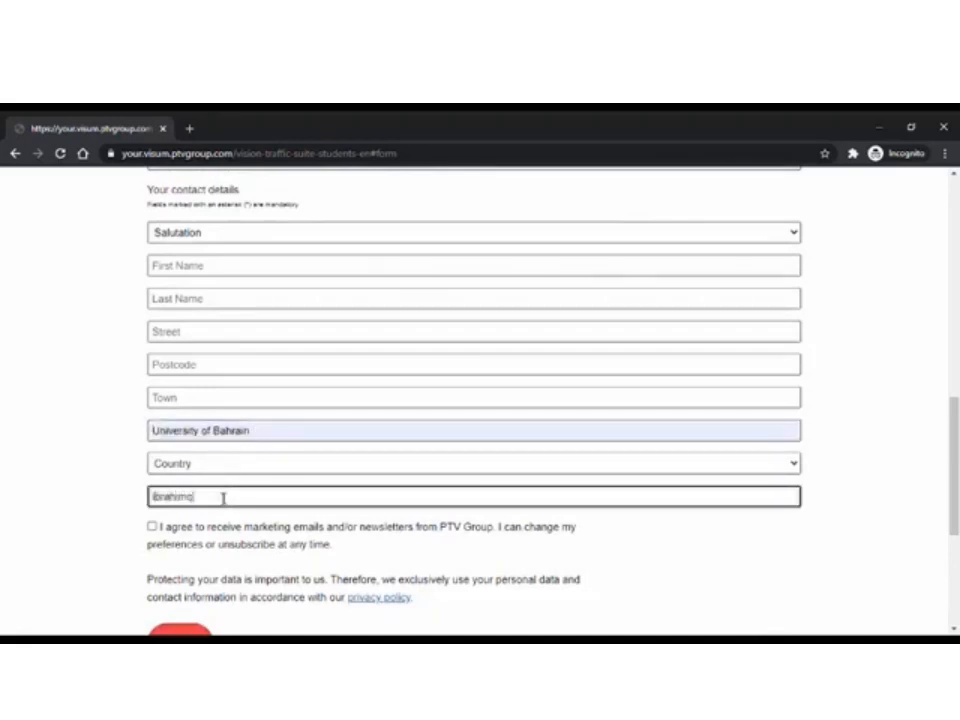
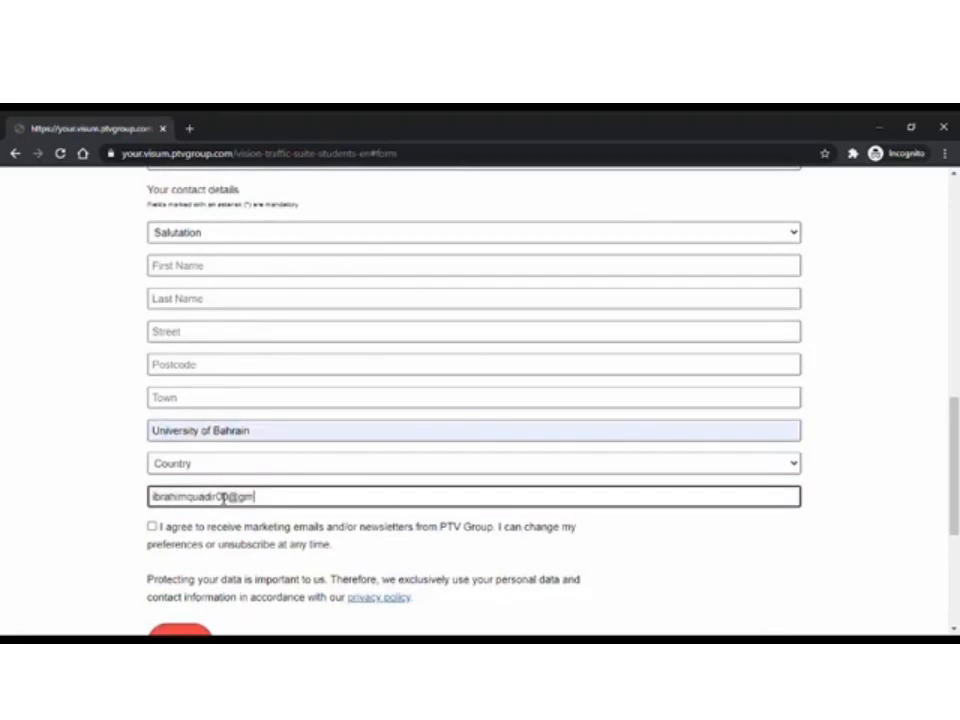
click(69, 516)
scroll(86, 527, down, 1)
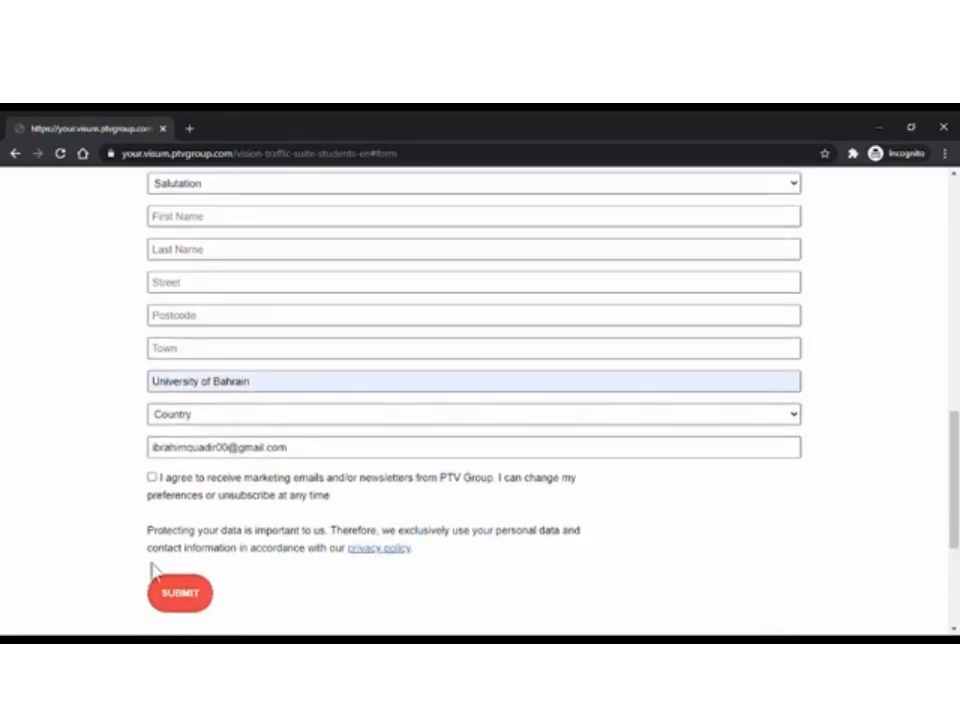
click(181, 592)
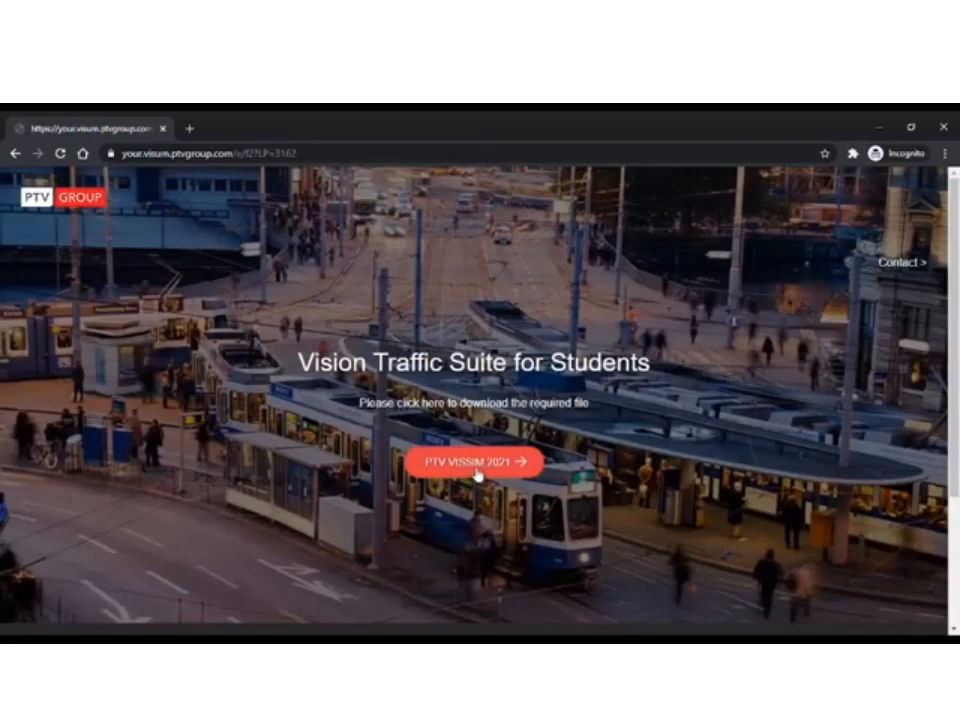
click(472, 465)
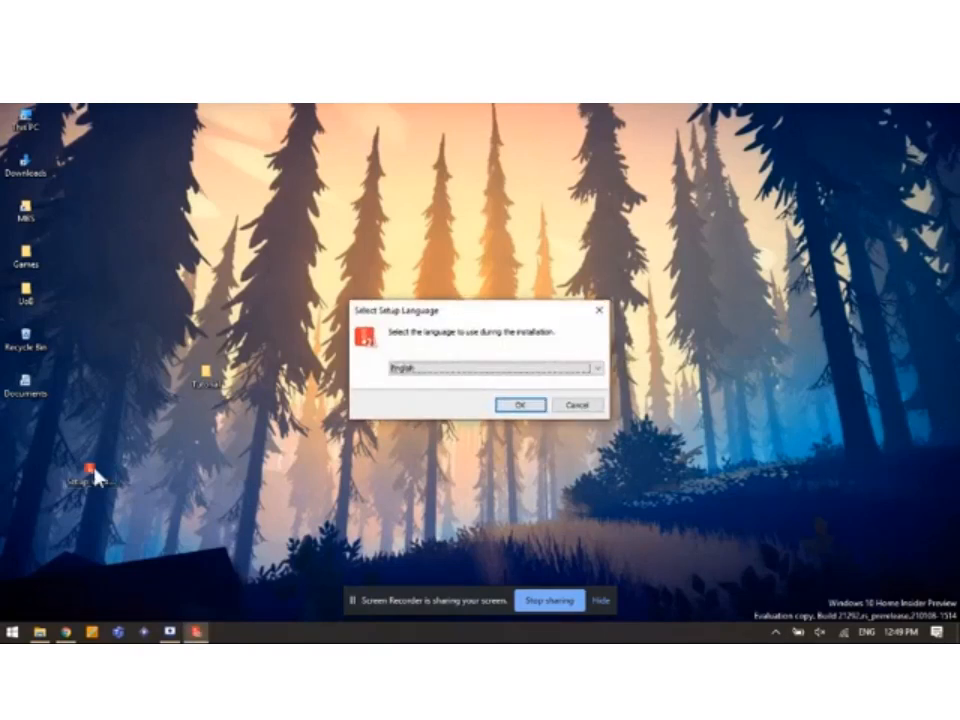
Set English as the setup language and accept the licence agreement and data privacy policy.
key(Return)
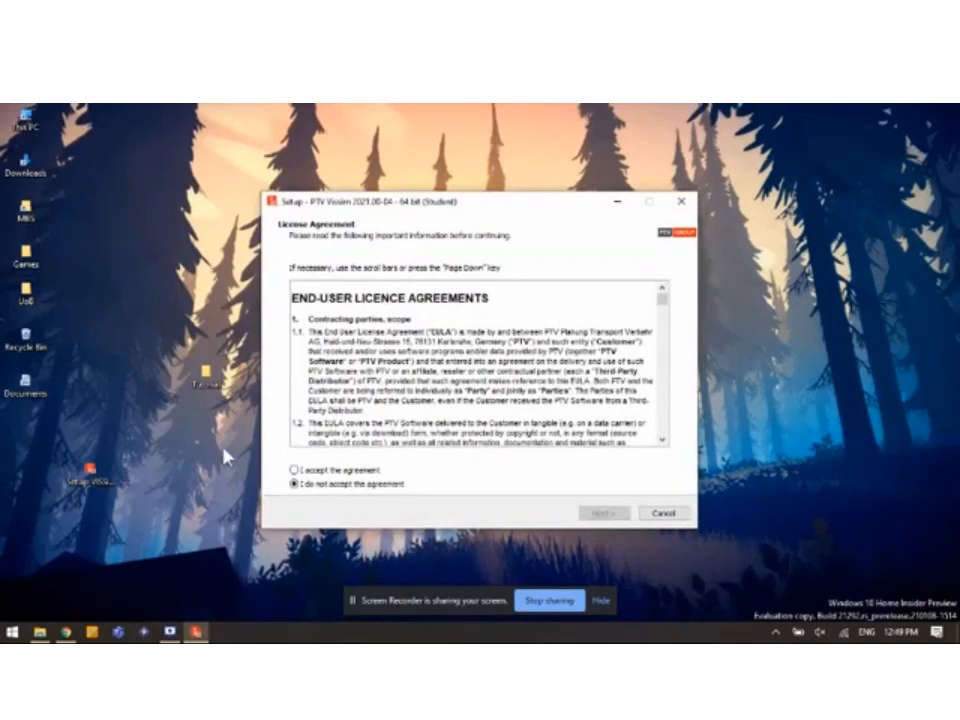
click(294, 469)
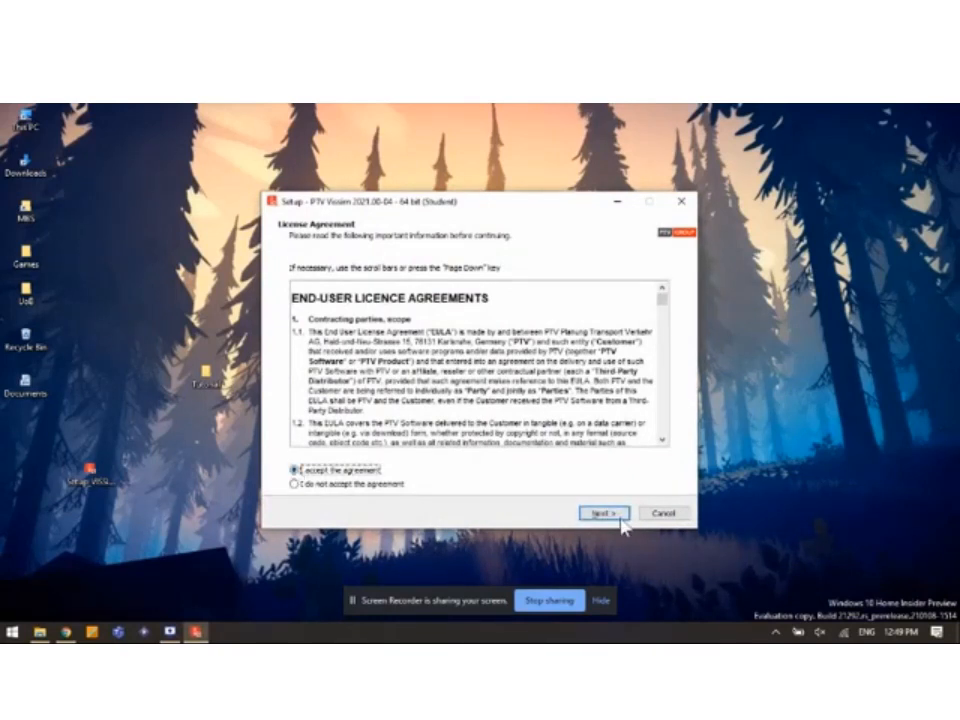
click(621, 519)
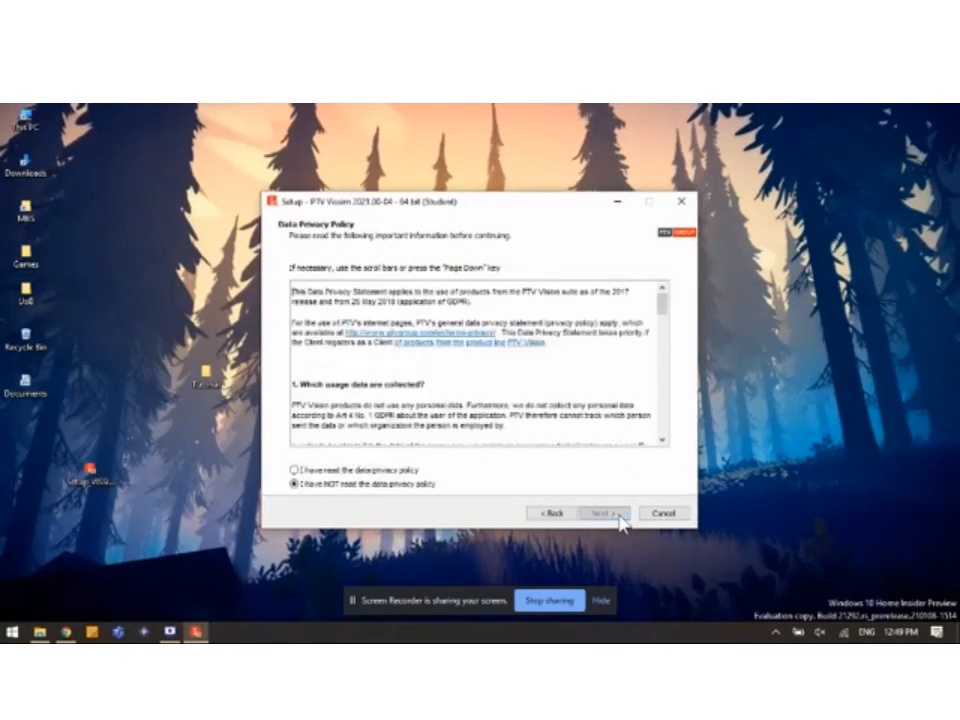
click(379, 470)
click(601, 513)
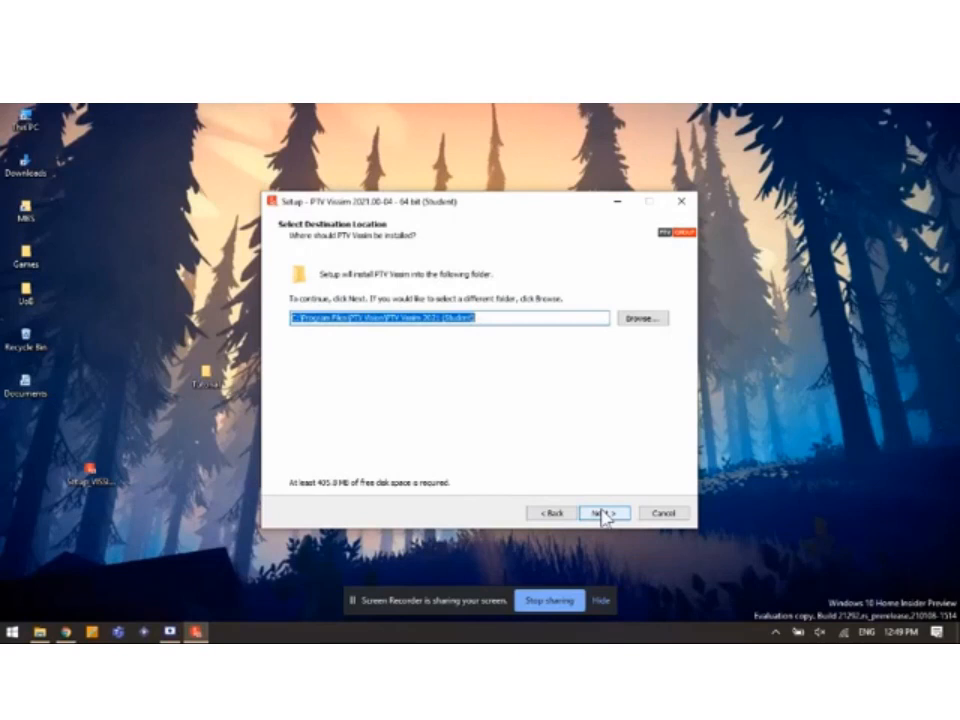
Keep the default folder, components, Start Menu folder and tasks, install, and finish the wizard.
click(601, 513)
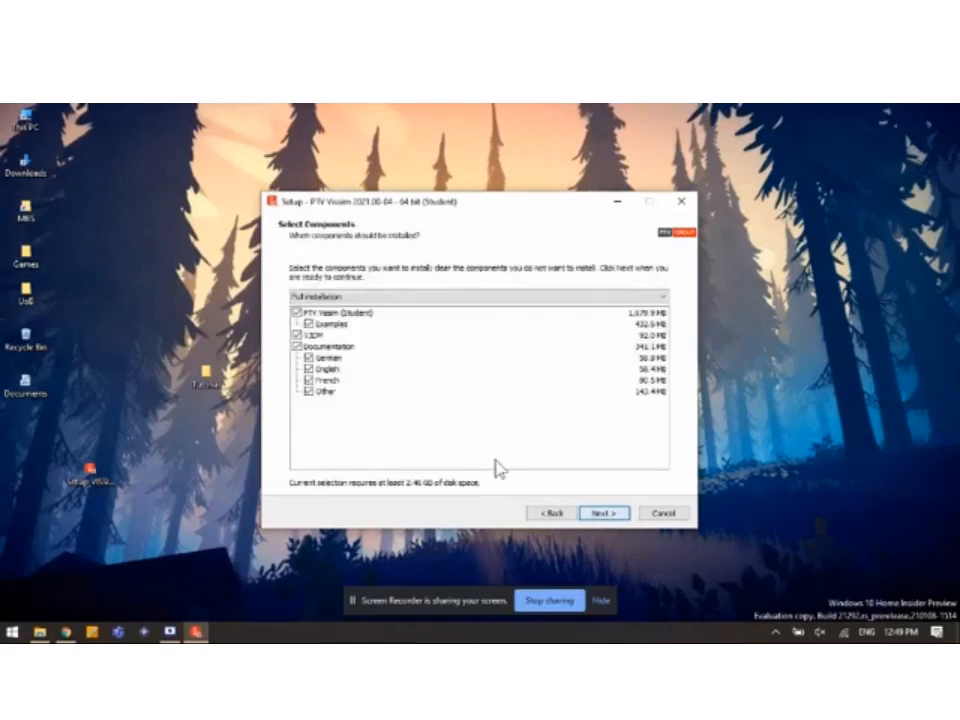
click(601, 513)
click(603, 513)
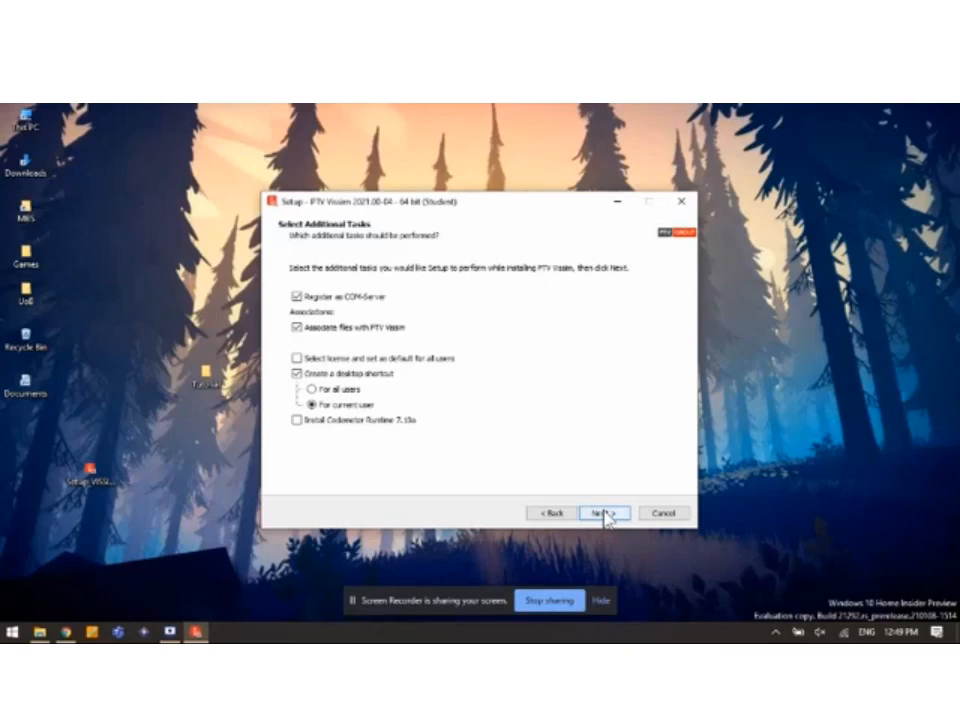
click(604, 513)
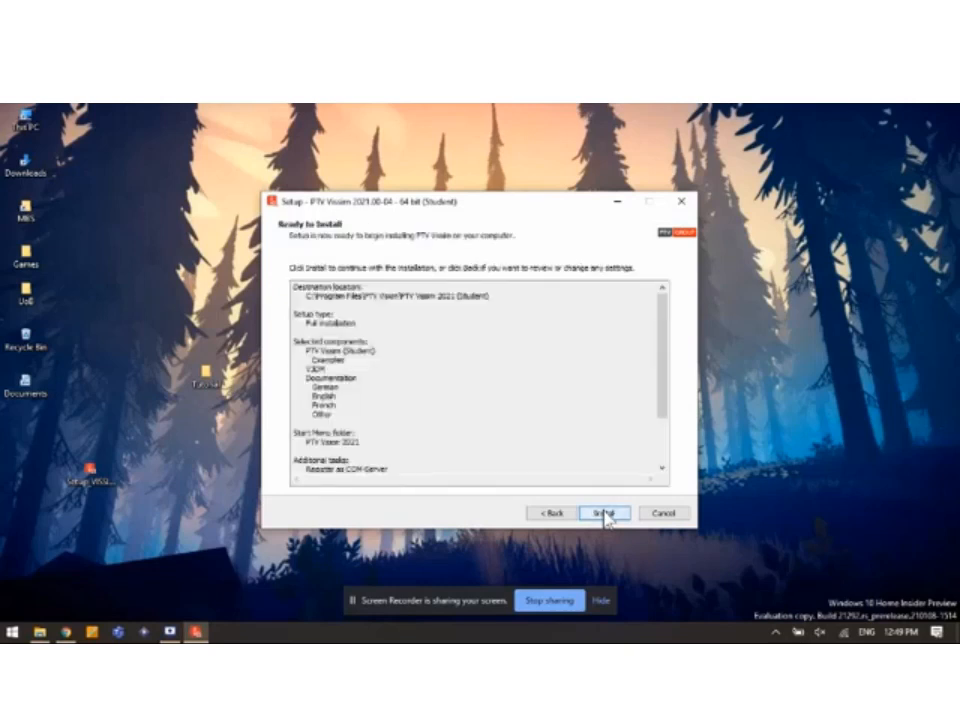
click(604, 513)
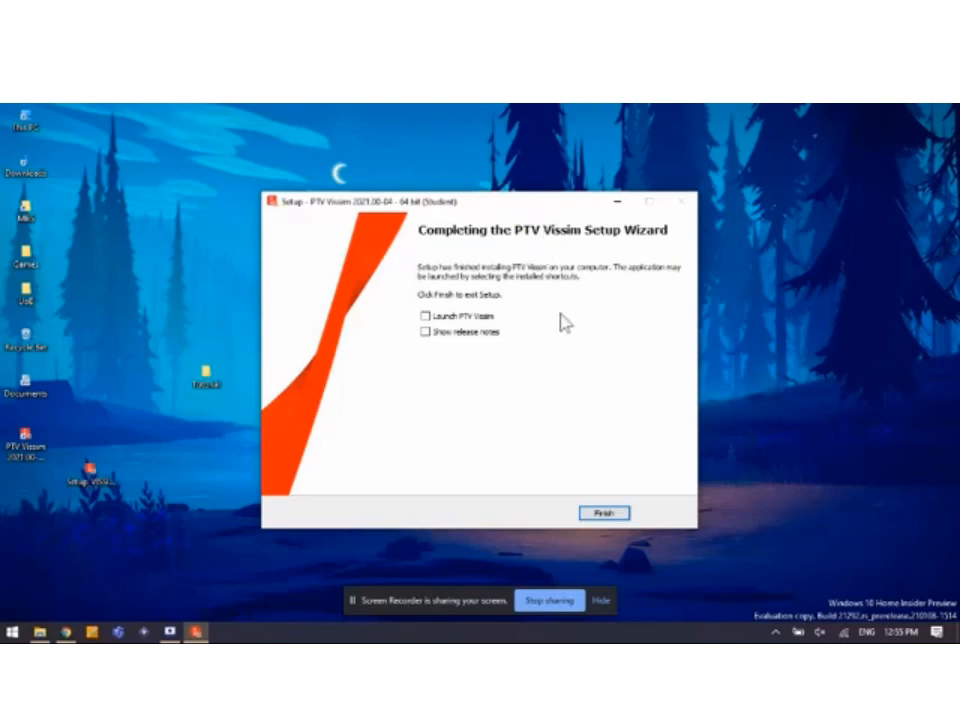
click(604, 513)
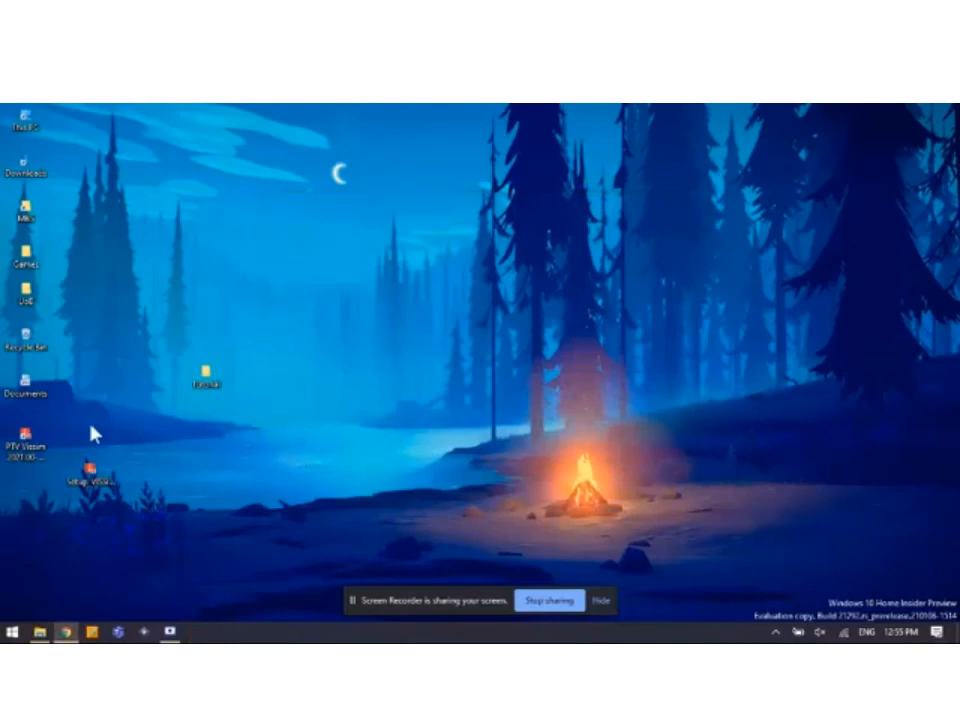
Use the PTV Vissim desktop shortcut to start Vissim with an empty network.
drag(23, 440, 577, 350)
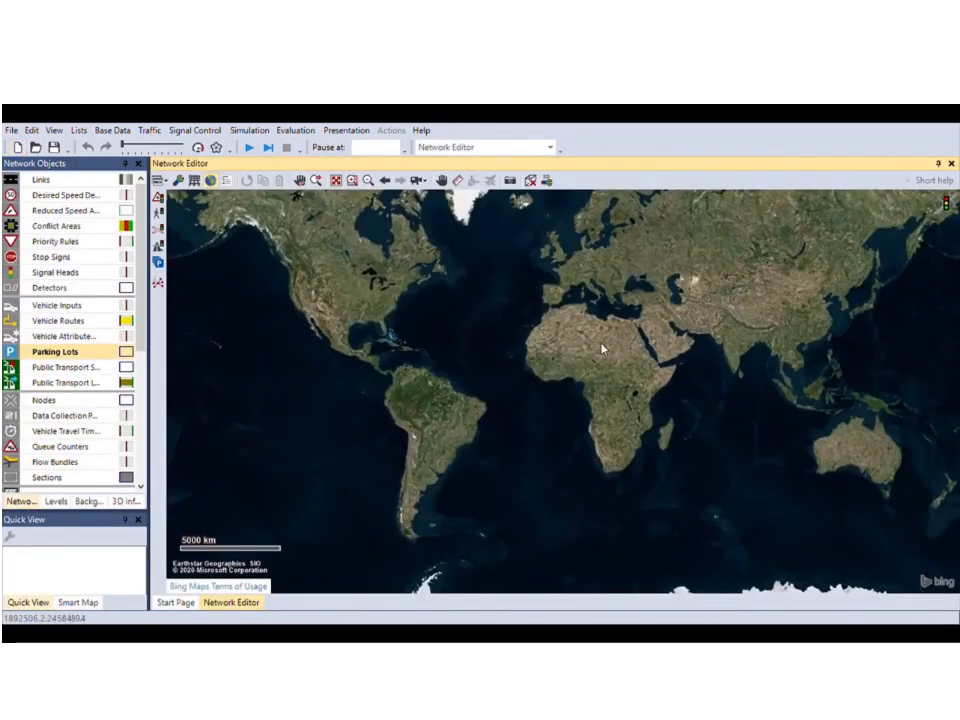
Pan the world map toward the Middle East and zoom in on the study area.
drag(668, 336, 517, 341)
scroll(511, 339, up, 3)
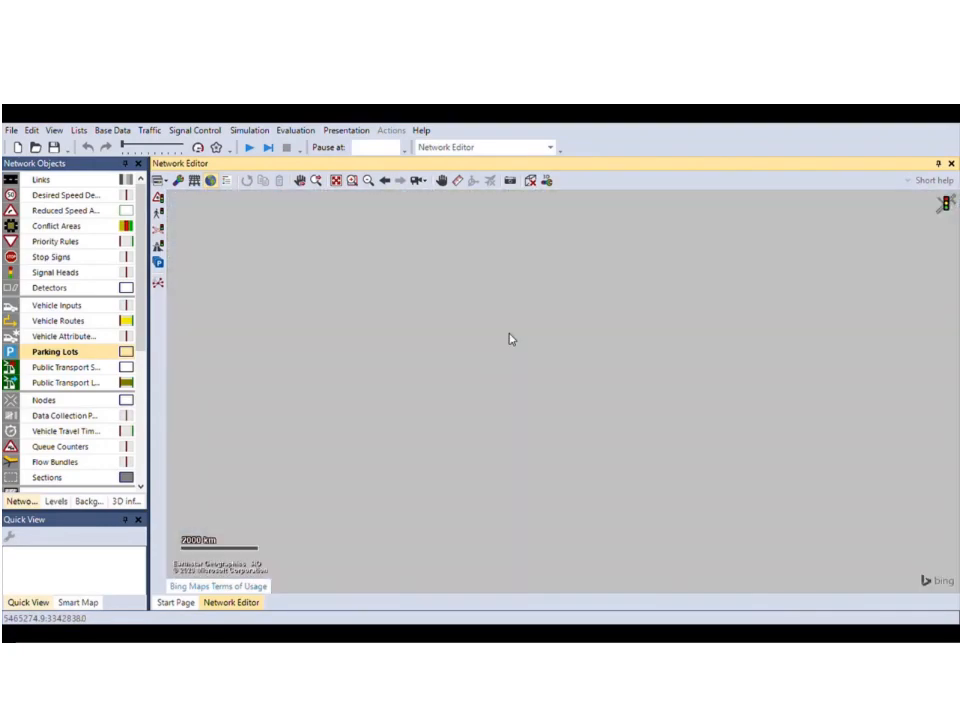
scroll(522, 369, up, 5)
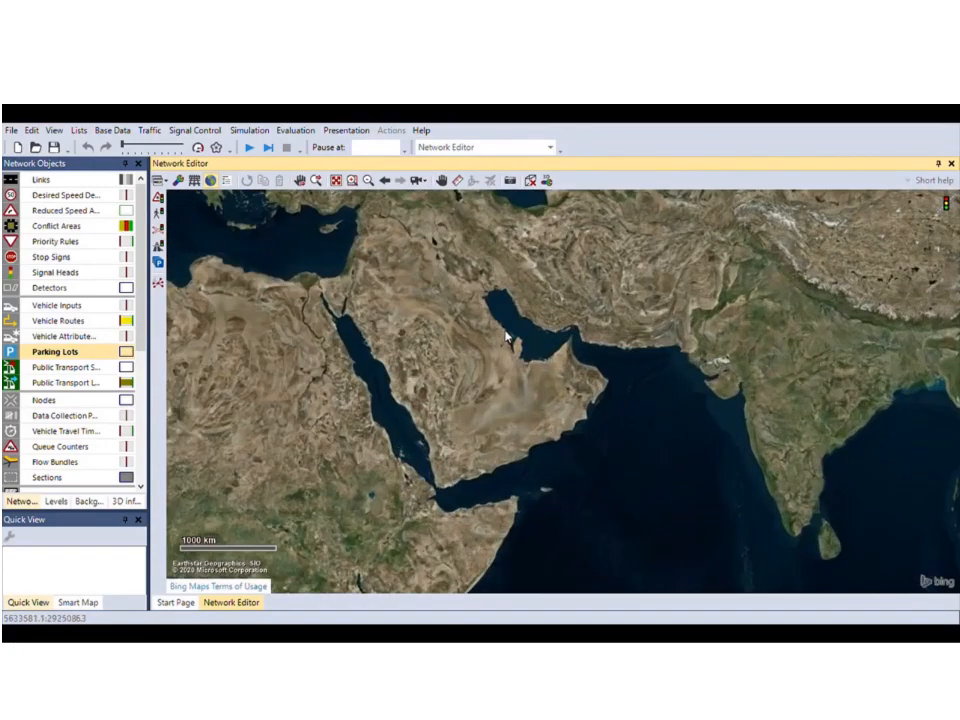
scroll(508, 338, up, 4)
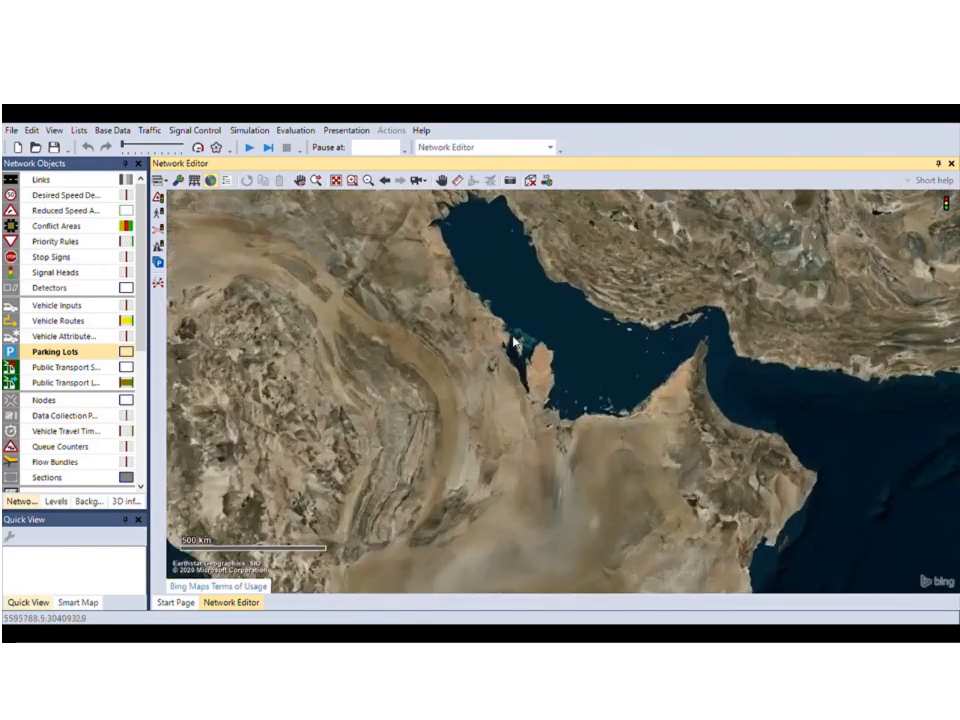
scroll(520, 347, up, 2)
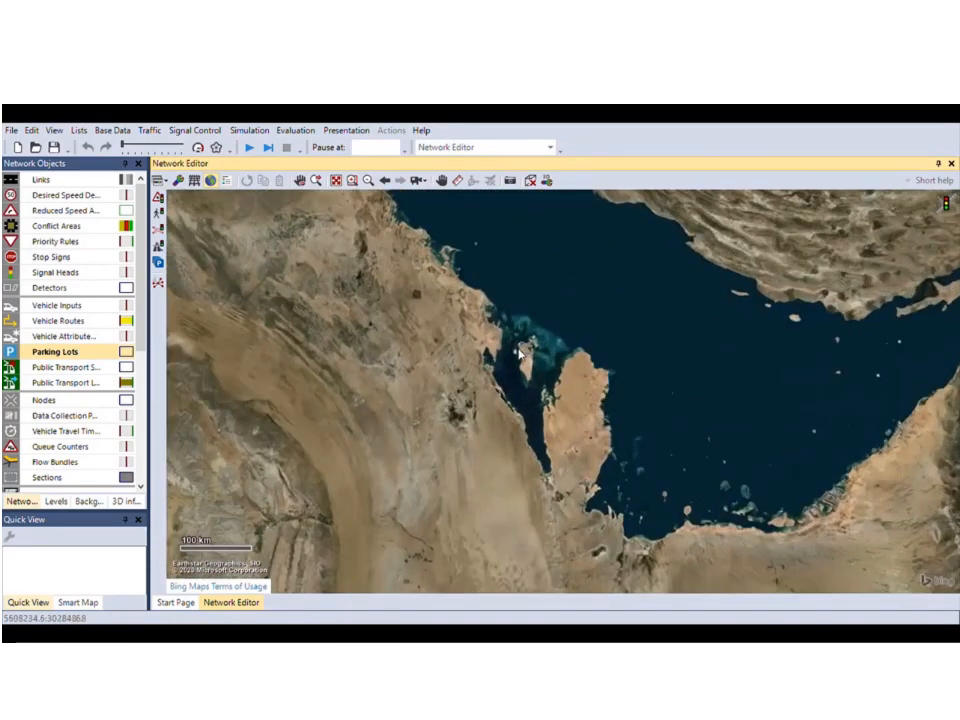
scroll(520, 354, up, 4)
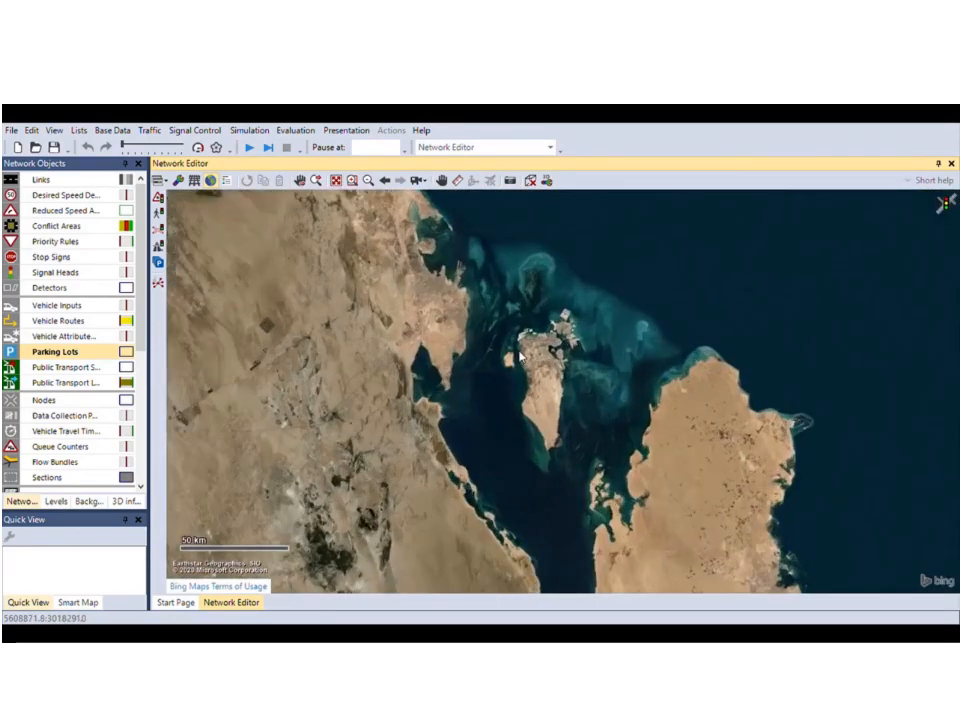
scroll(538, 358, up, 3)
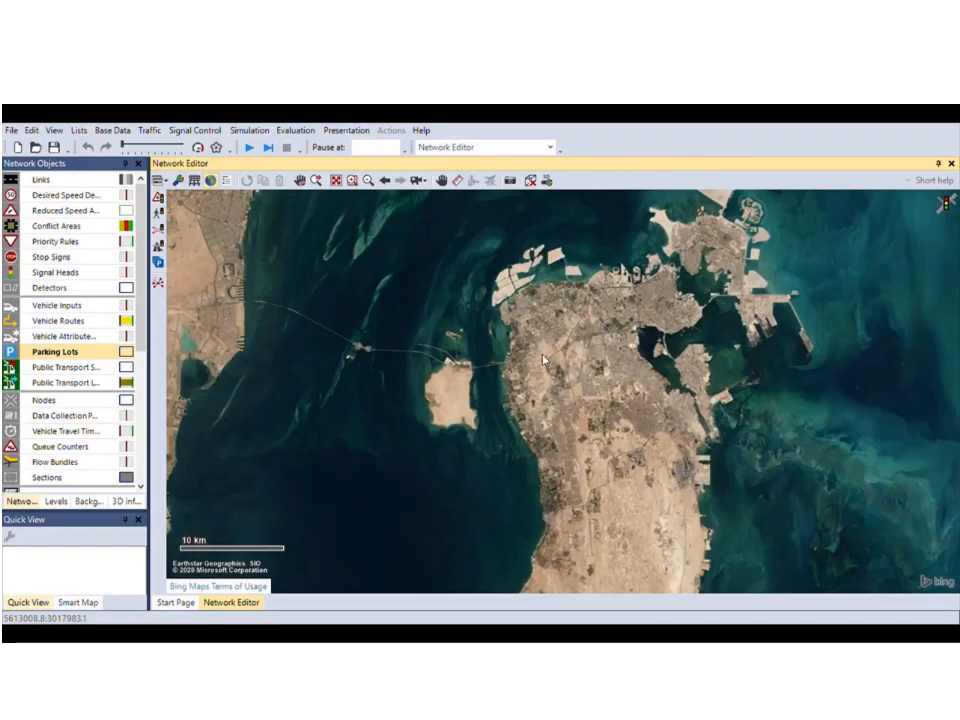
scroll(540, 360, up, 2)
scroll(545, 362, up, 3)
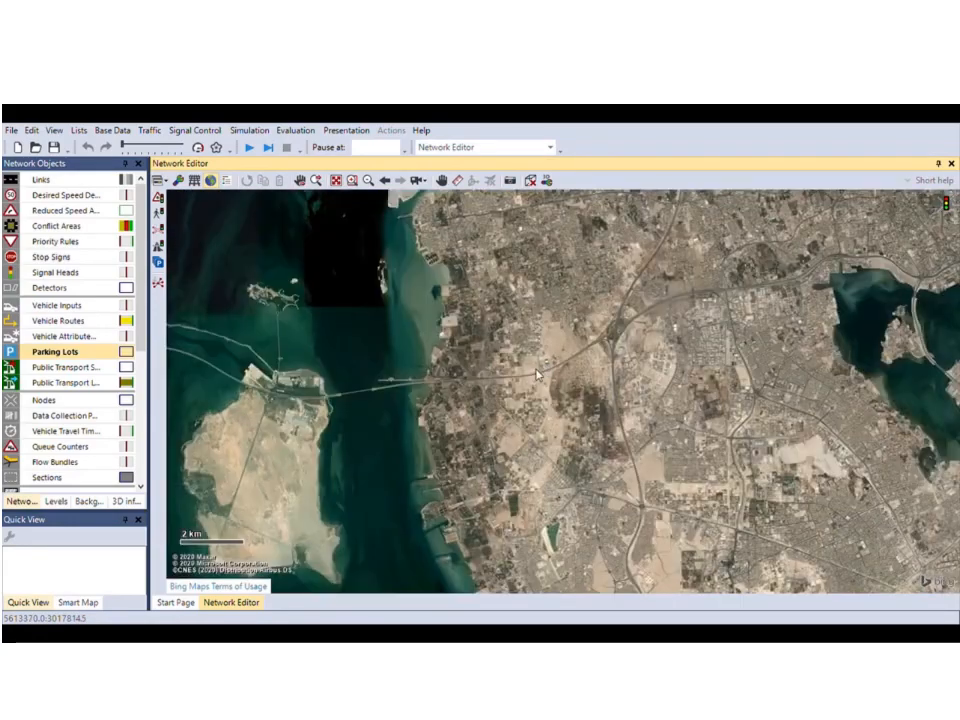
scroll(593, 318, up, 4)
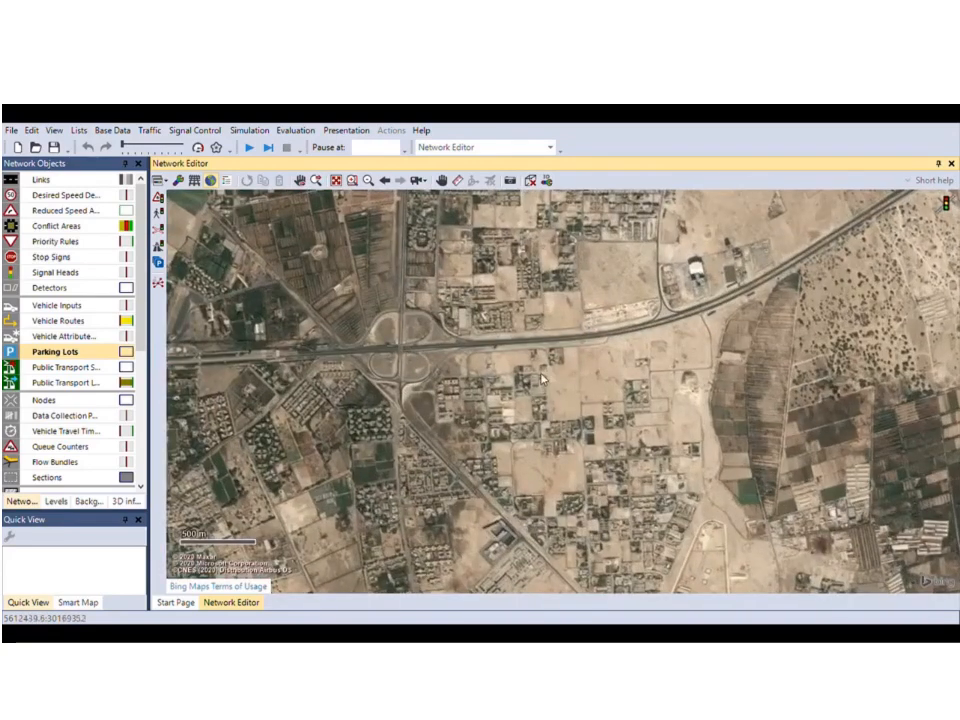
Center and zoom the aerial map on the highway stretch at 200 m scale.
drag(552, 386, 505, 466)
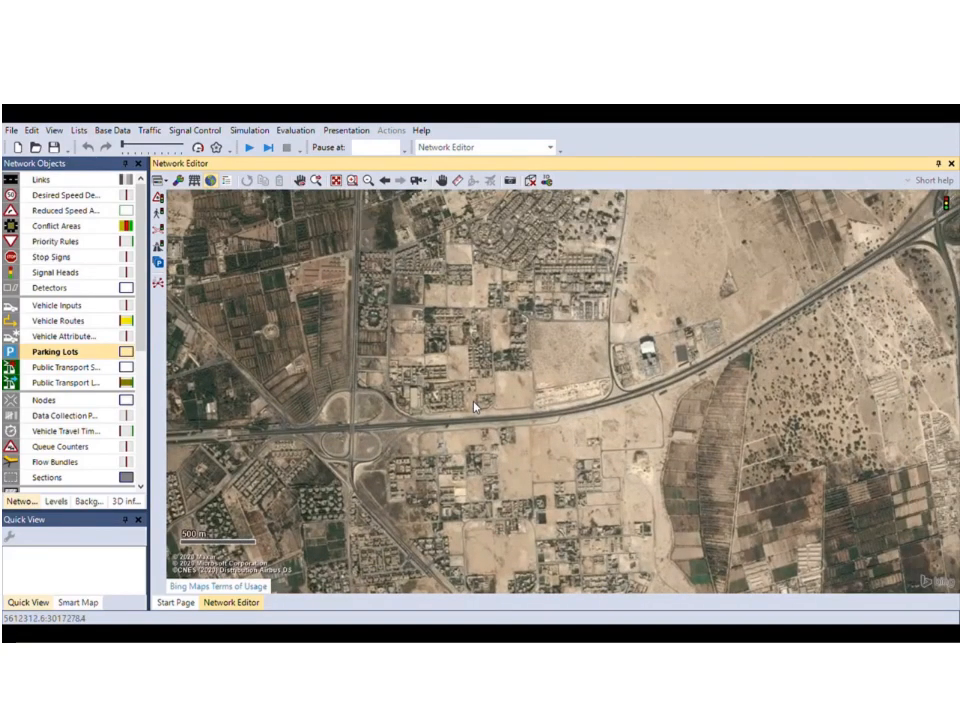
scroll(559, 342, up, 1)
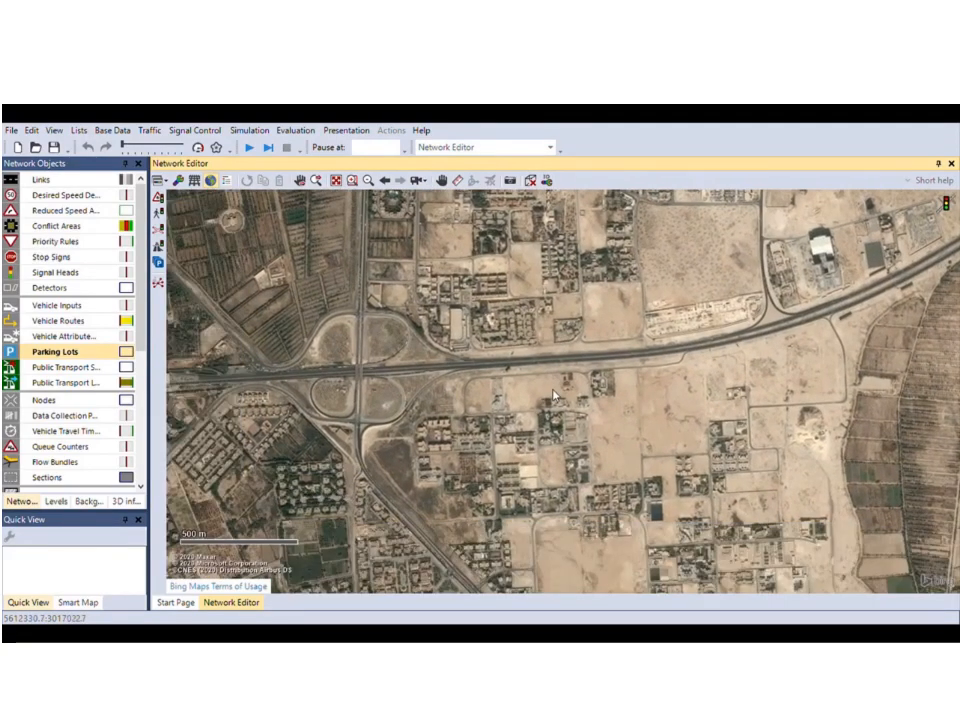
scroll(559, 342, up, 2)
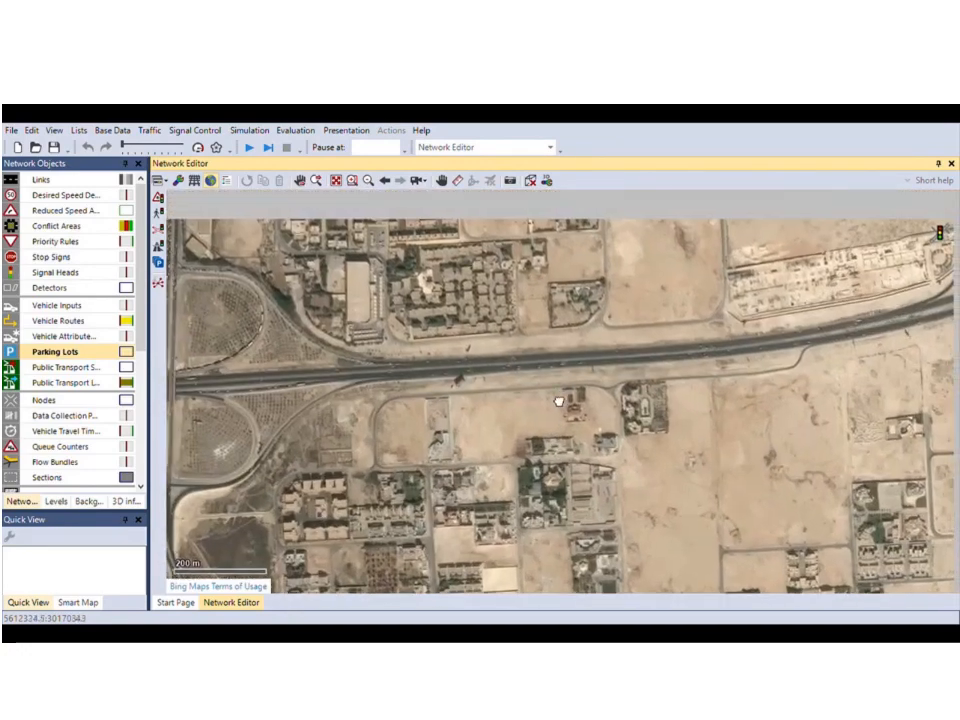
drag(559, 402, 536, 433)
scroll(440, 433, up, 1)
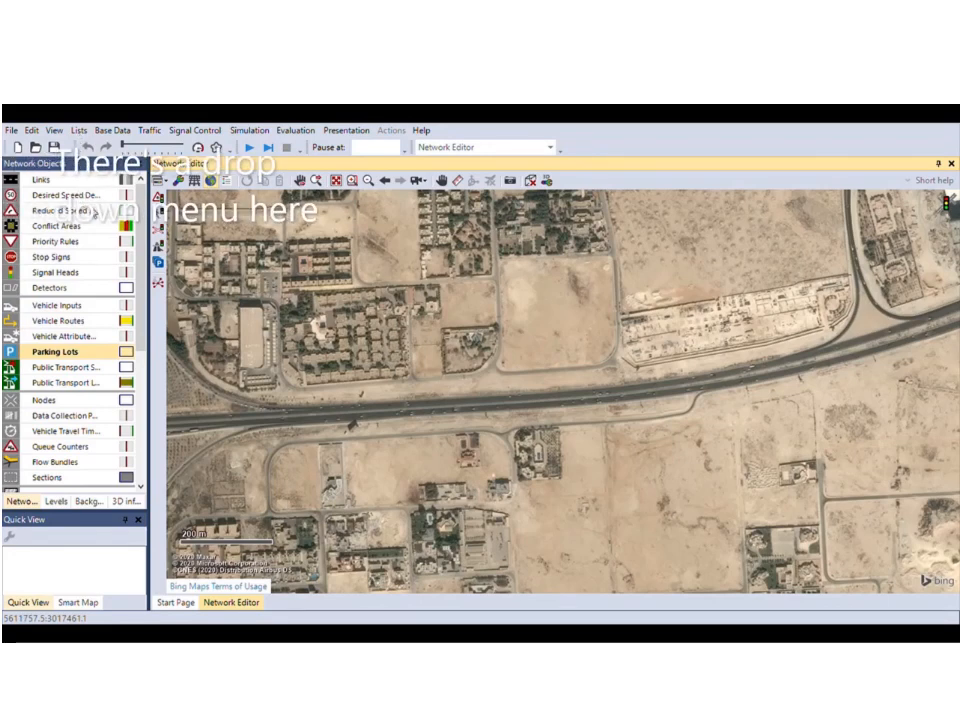
Show the Vehicle Inputs list and shrink it so the map gets more room.
click(193, 260)
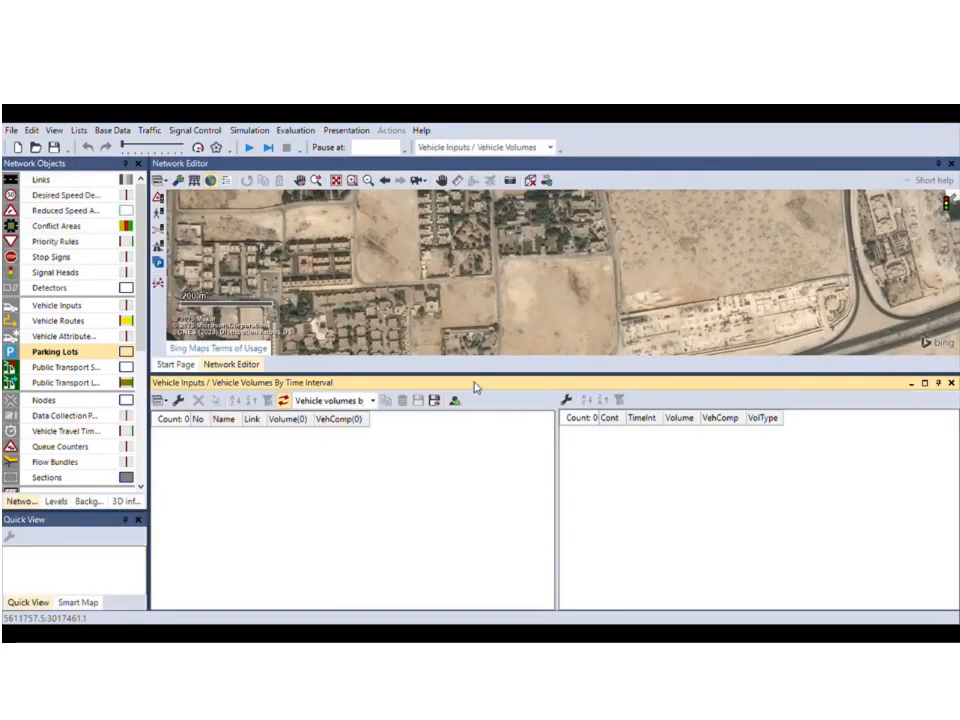
drag(489, 376, 499, 474)
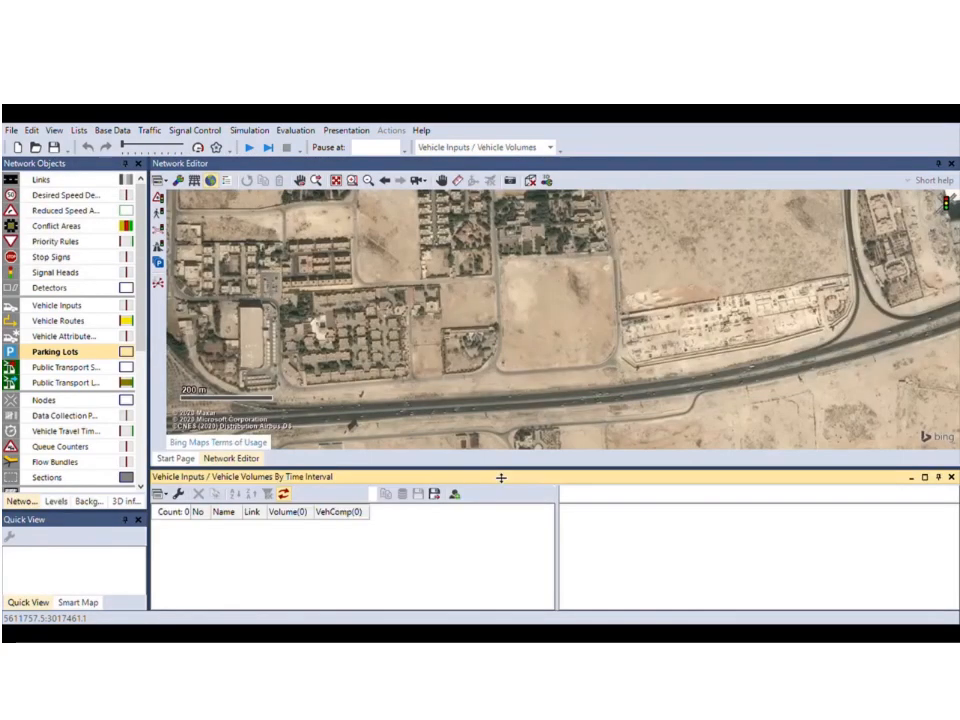
click(486, 386)
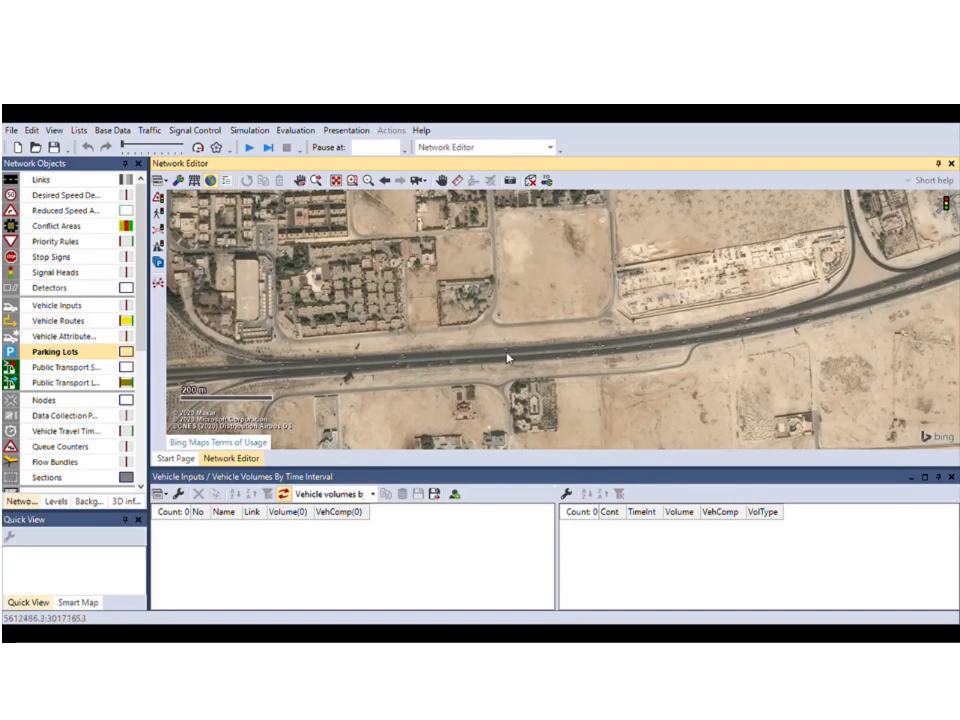
Pan the aerial map back and forth along the highway.
drag(508, 366, 443, 307)
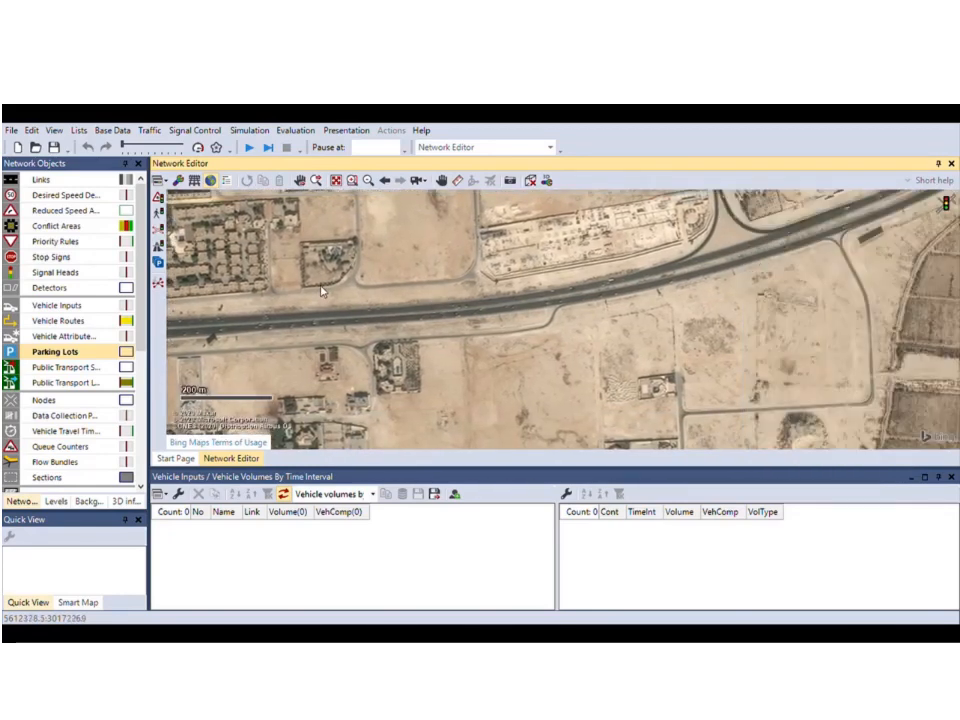
drag(321, 289, 435, 278)
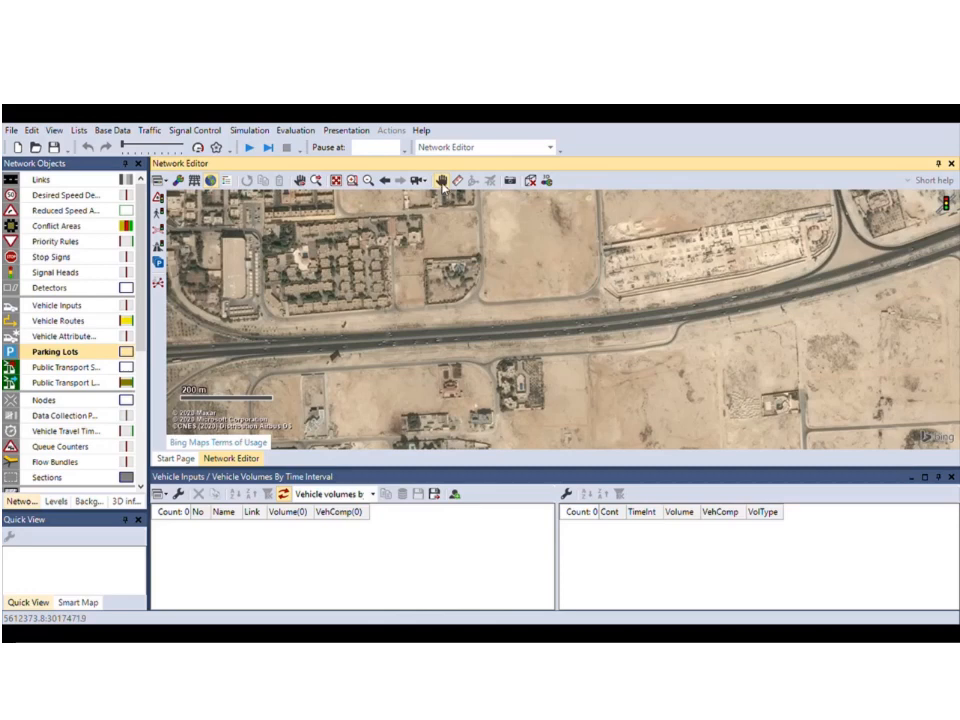
drag(306, 343, 475, 336)
drag(709, 300, 529, 300)
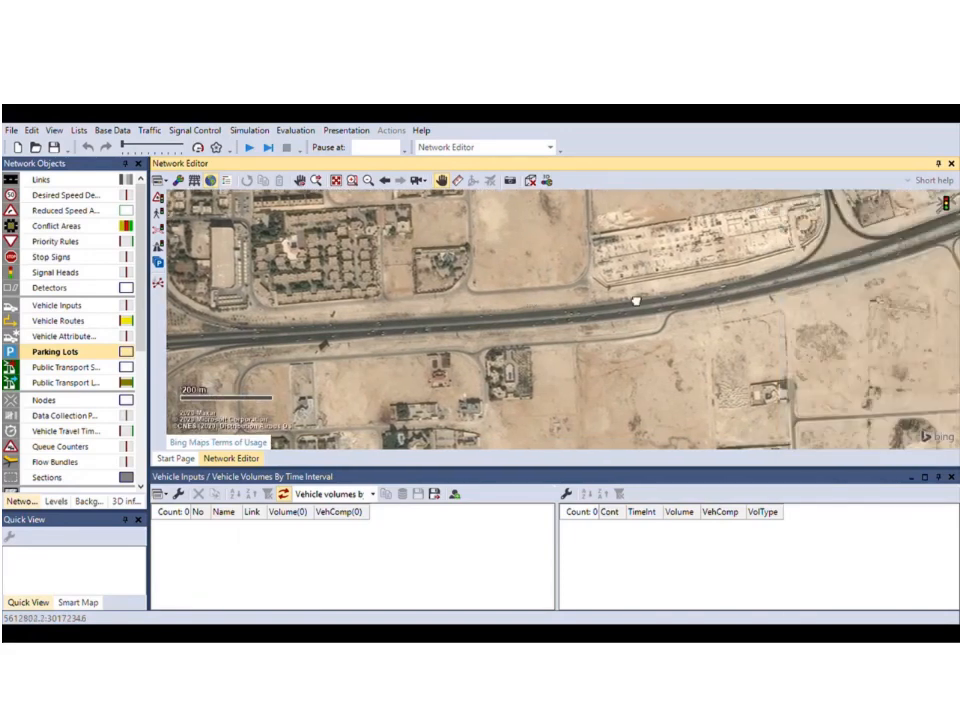
drag(640, 300, 490, 316)
drag(365, 304, 463, 291)
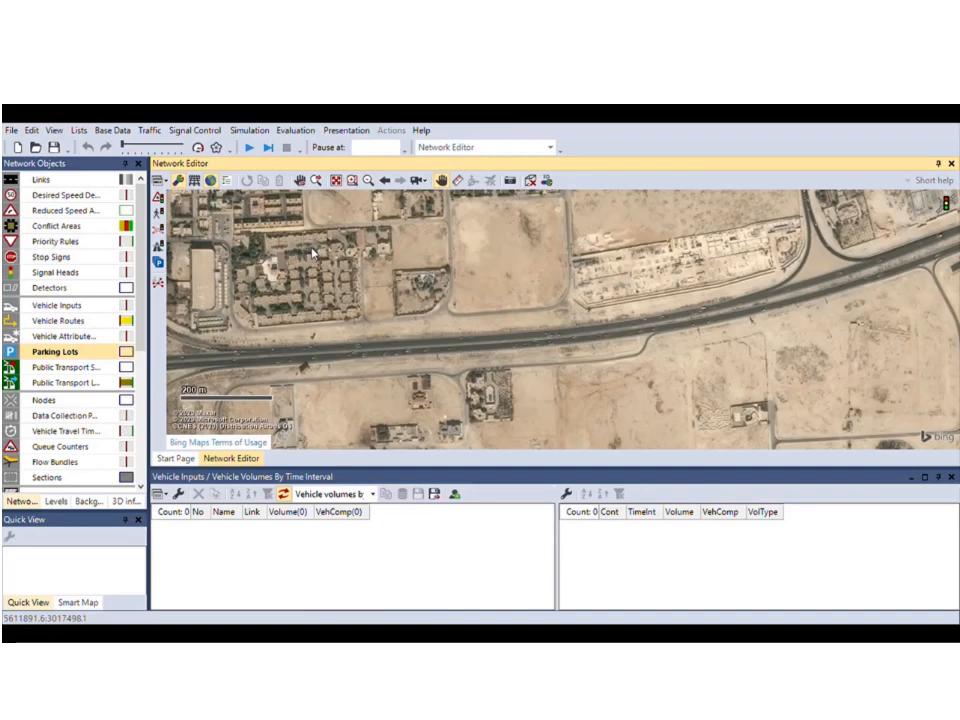
click(313, 254)
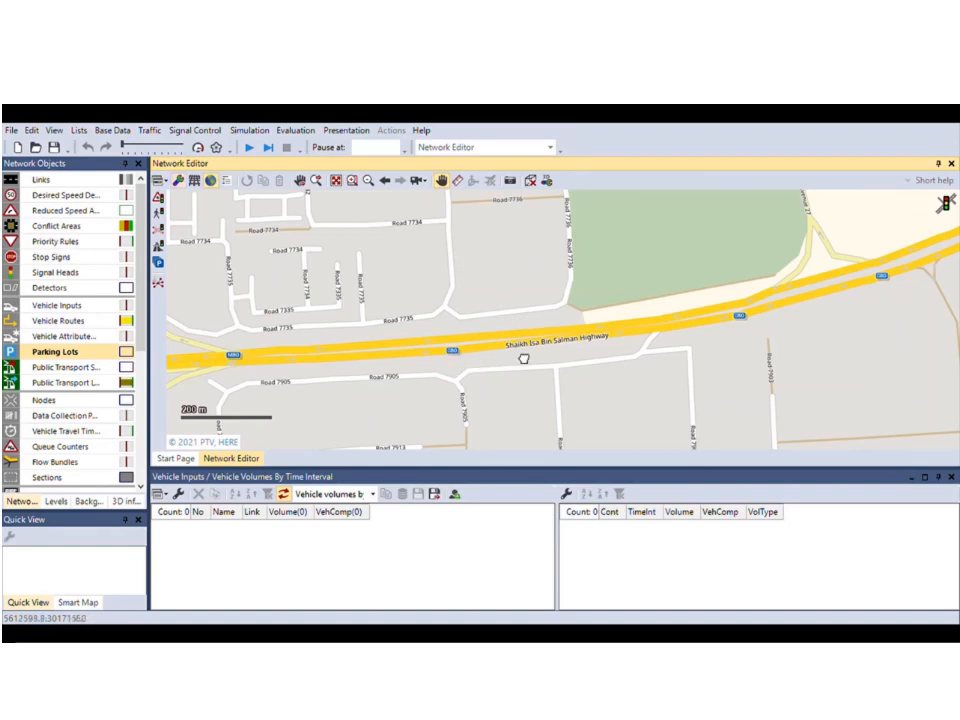
scroll(521, 360, up, 2)
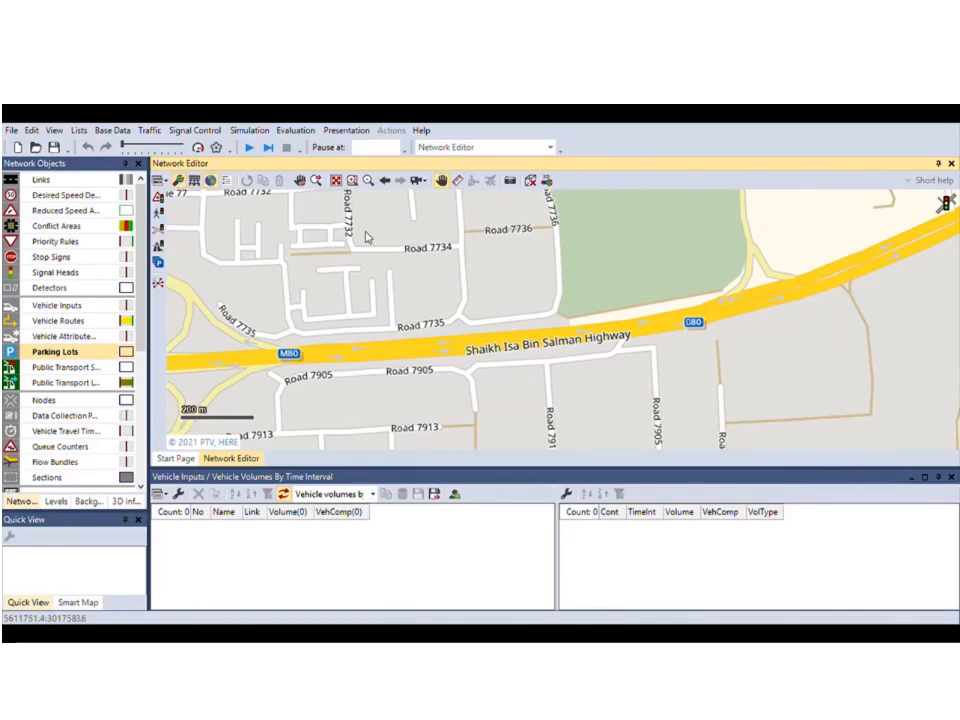
click(332, 225)
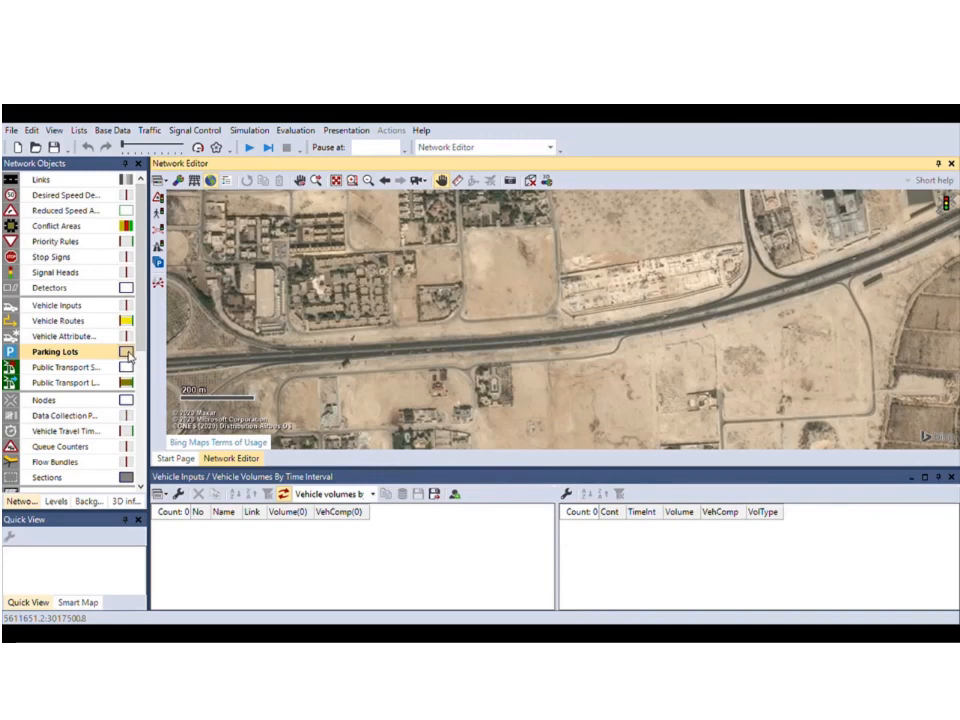
Close the Vehicle Inputs list and reposition the map around the highway.
click(126, 352)
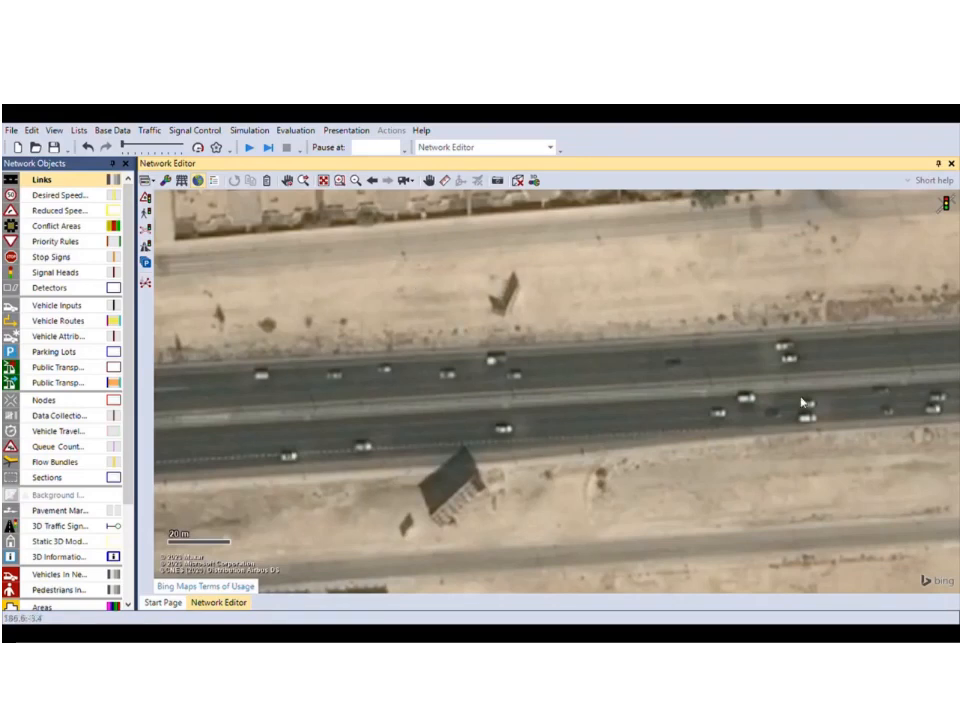
scroll(505, 333, down, 2)
scroll(505, 333, down, 3)
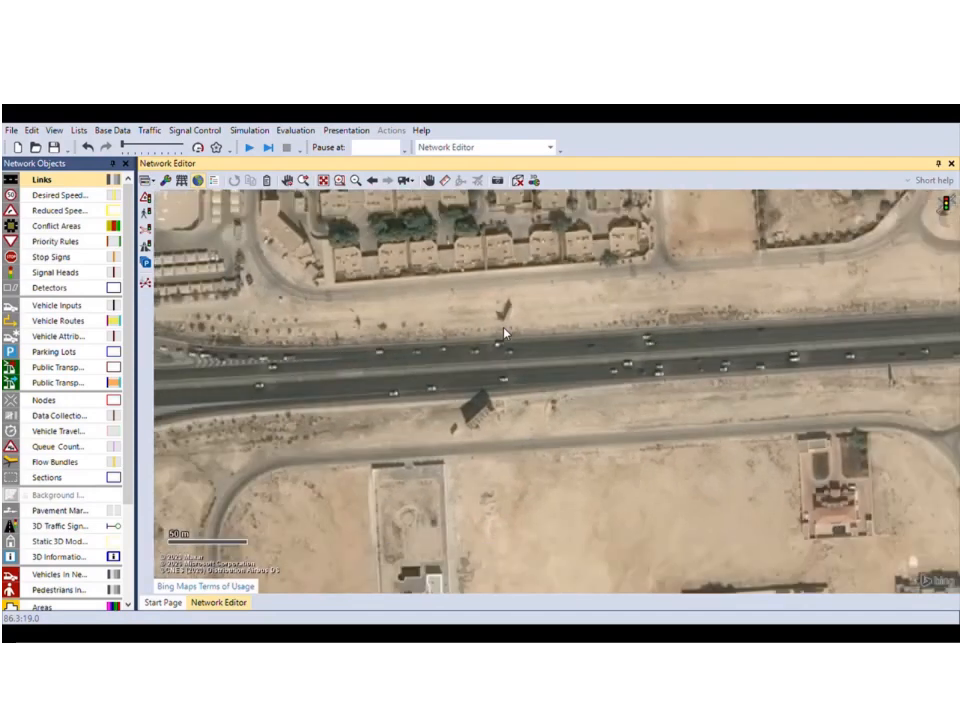
drag(504, 332, 438, 403)
scroll(430, 397, down, 1)
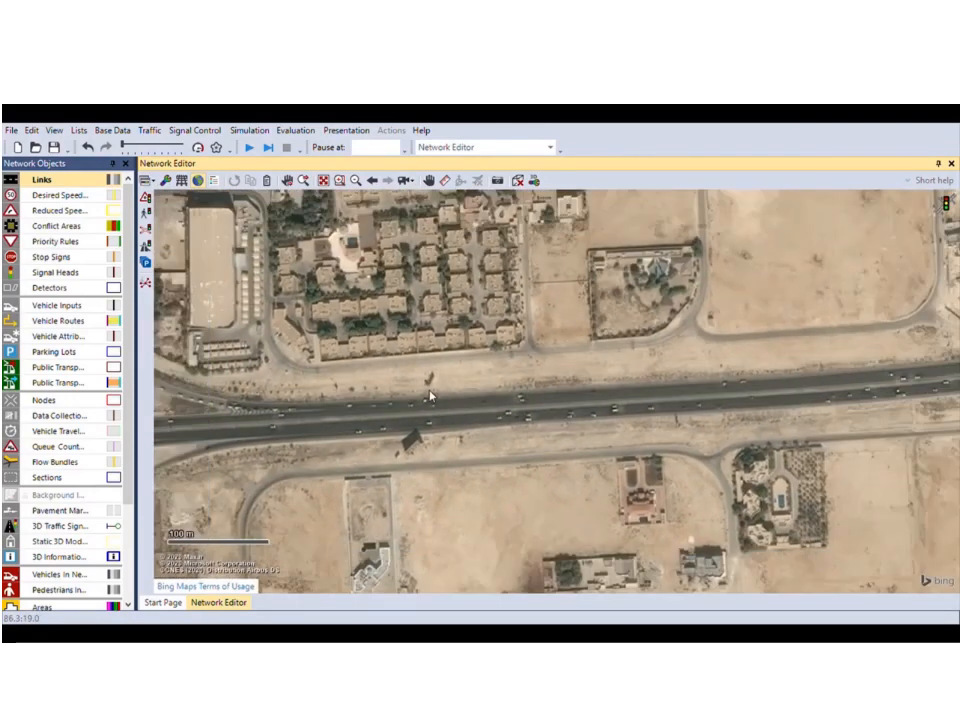
scroll(430, 396, down, 1)
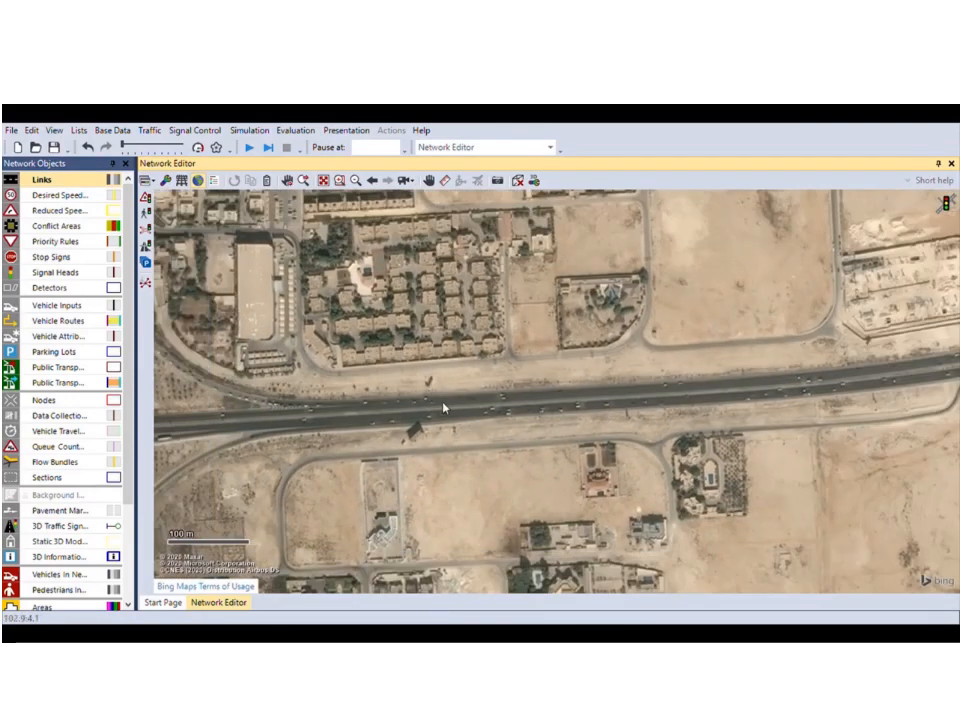
drag(388, 428, 373, 430)
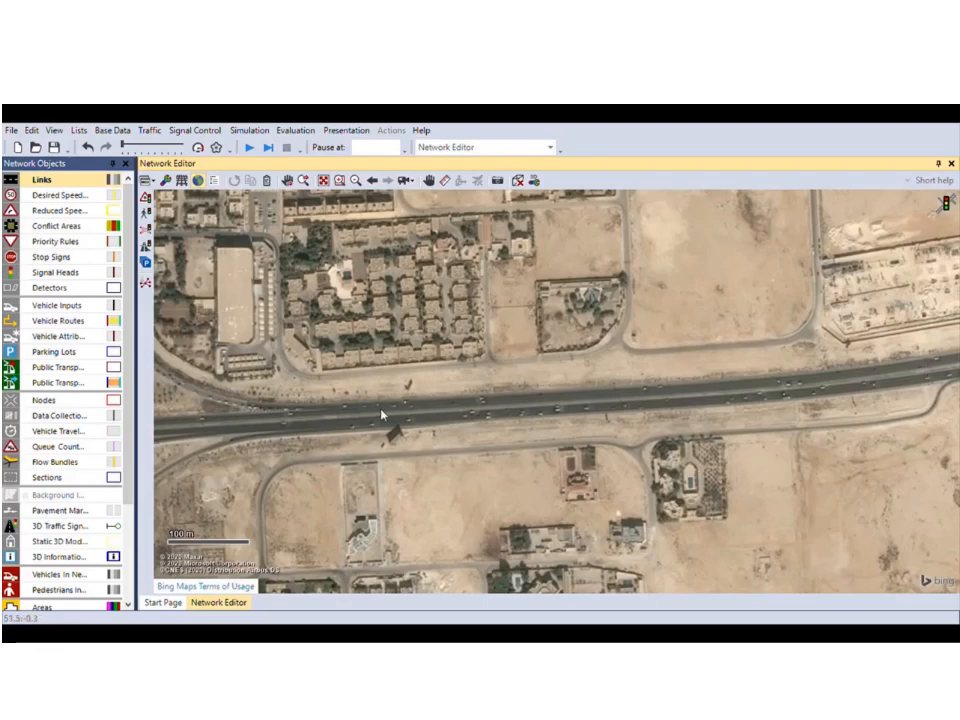
Zoom in on the highway lanes to 20 m scale and select the Links tool.
scroll(381, 415, up, 1)
scroll(381, 415, up, 4)
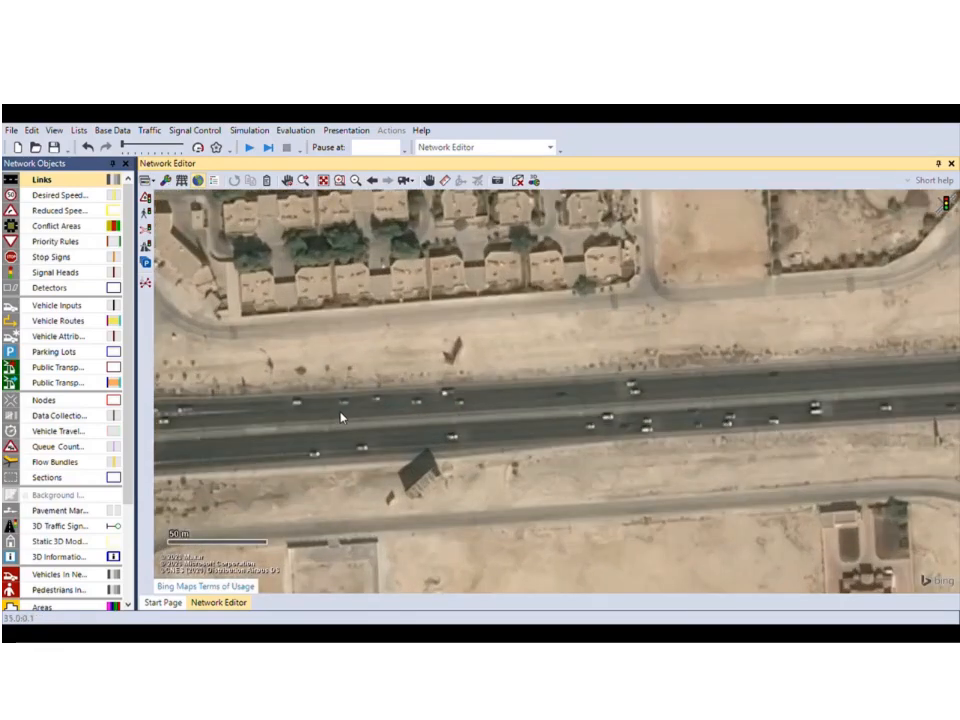
drag(375, 422, 509, 404)
scroll(437, 408, up, 3)
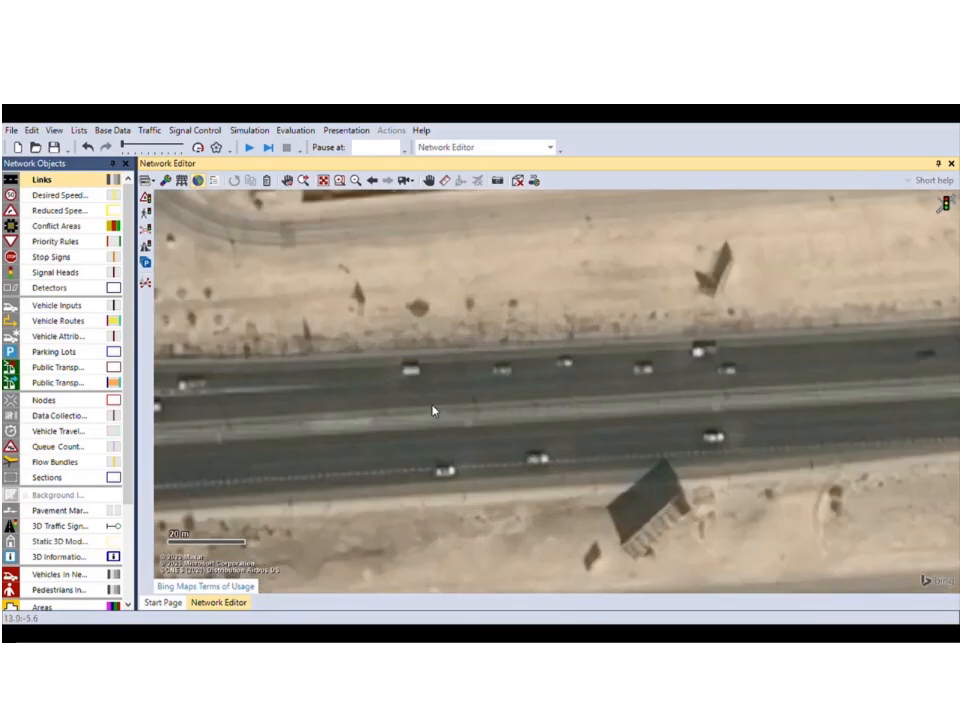
drag(440, 407, 429, 407)
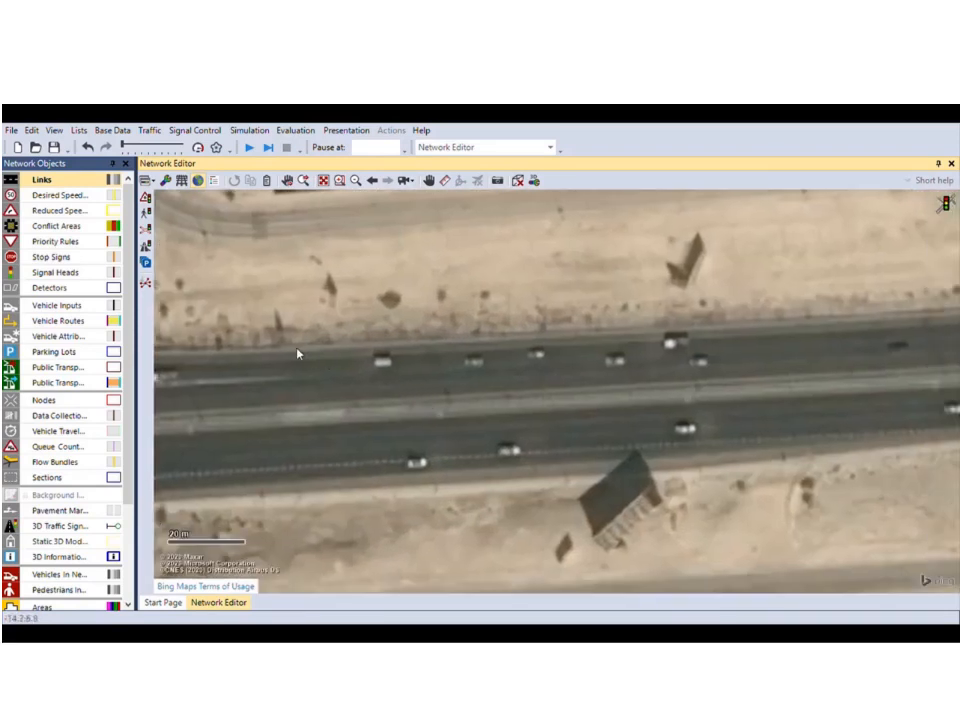
click(66, 184)
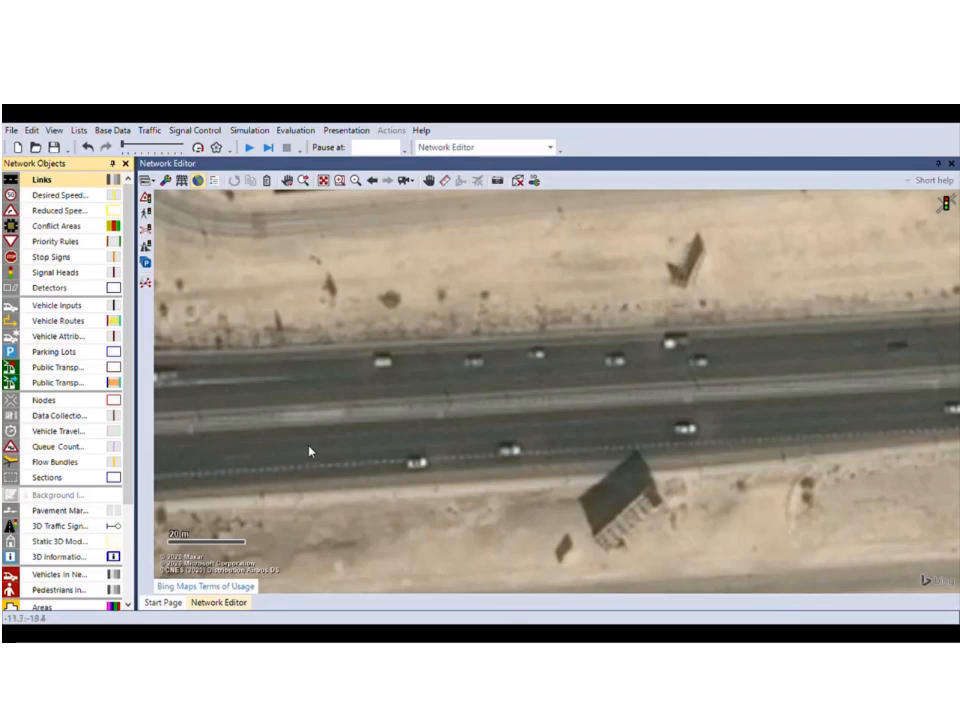
Draw a multi-lane link along the lower carriageway and confirm its settings.
drag(290, 451, 777, 418)
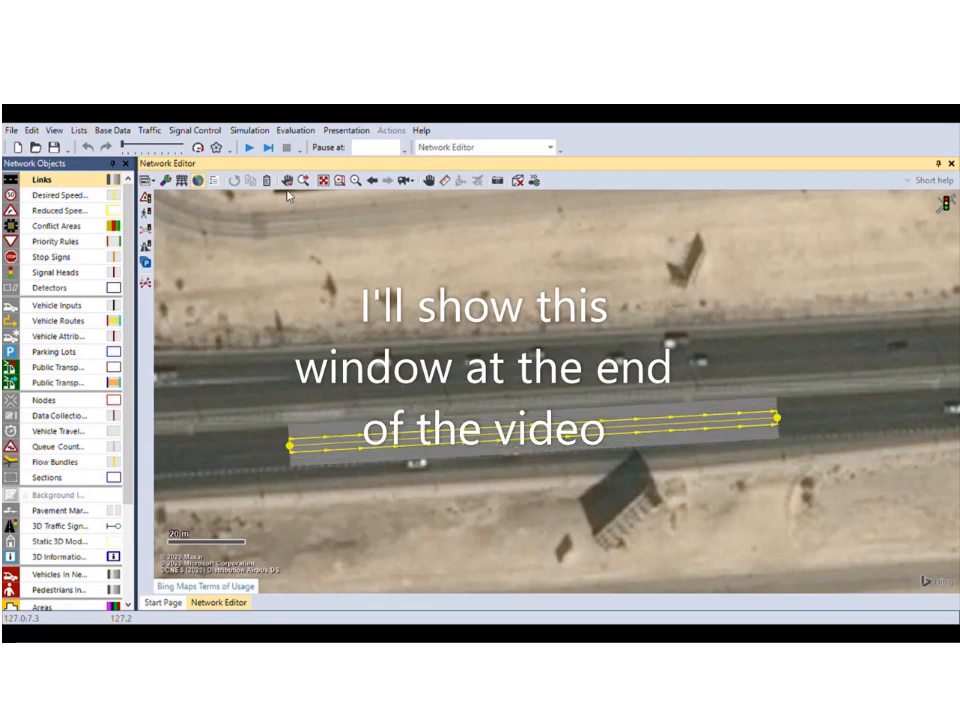
key(Return)
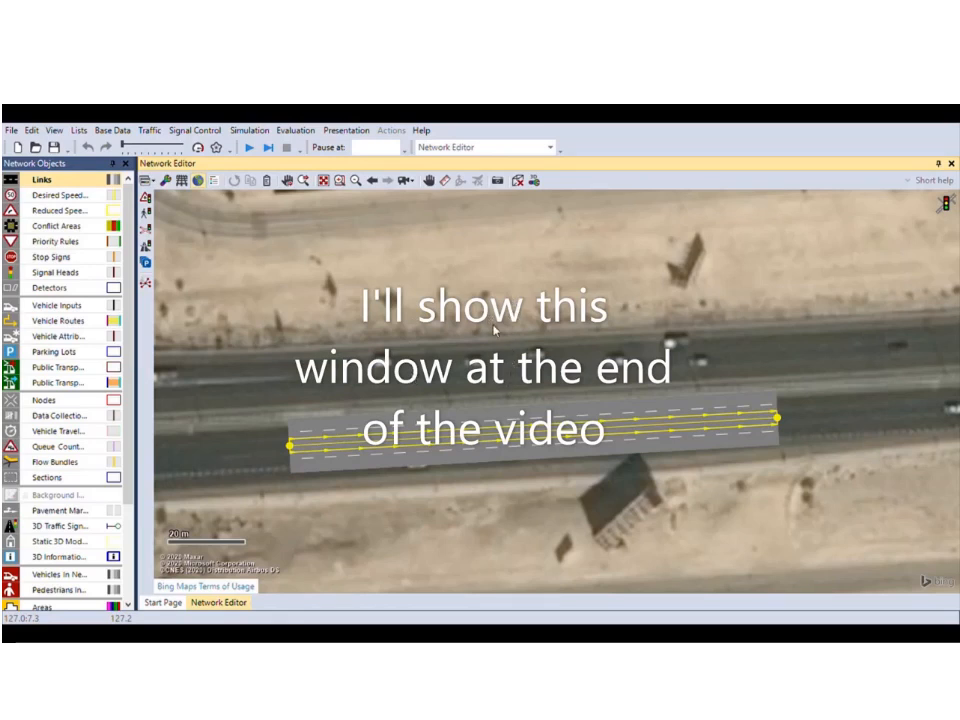
click(497, 463)
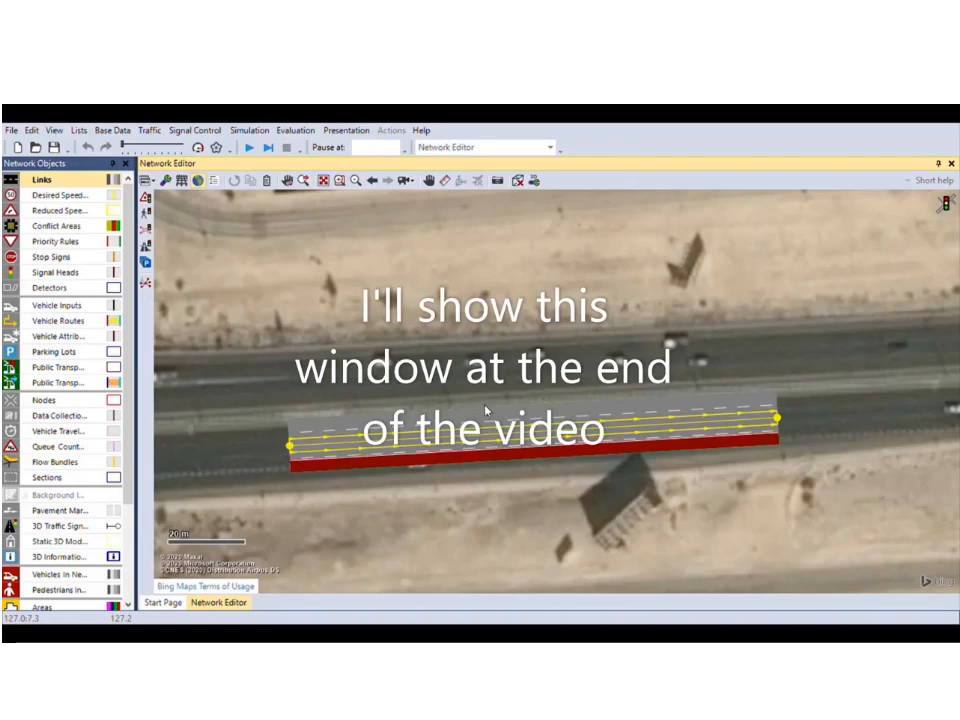
click(665, 577)
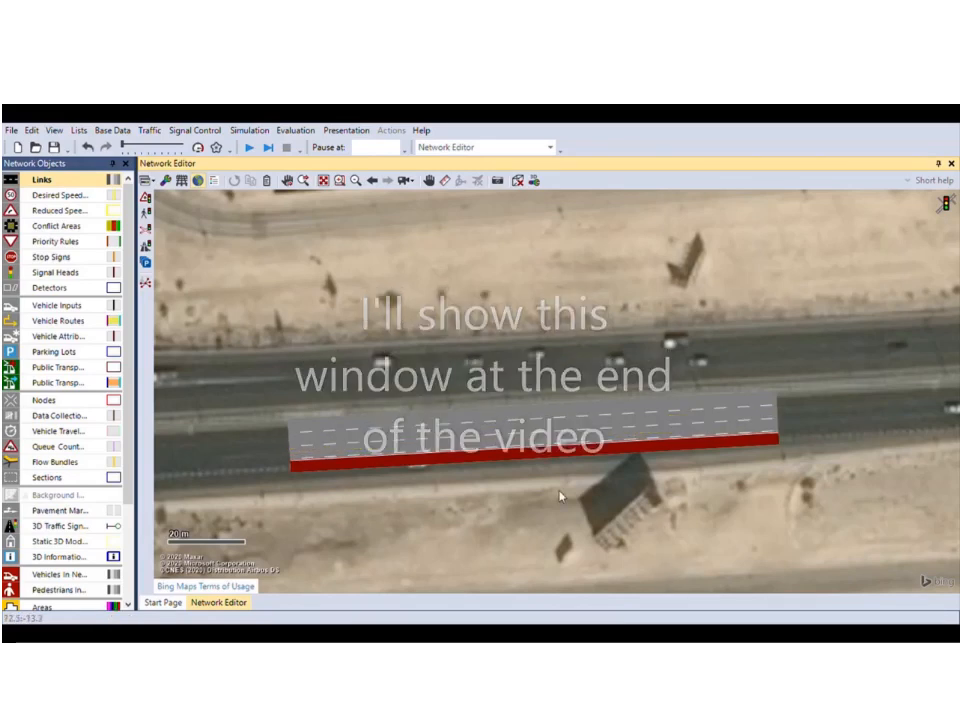
Drag the West-East link's end point east along the road to about 746 m long.
scroll(494, 449, up, 1)
scroll(494, 449, up, 1)
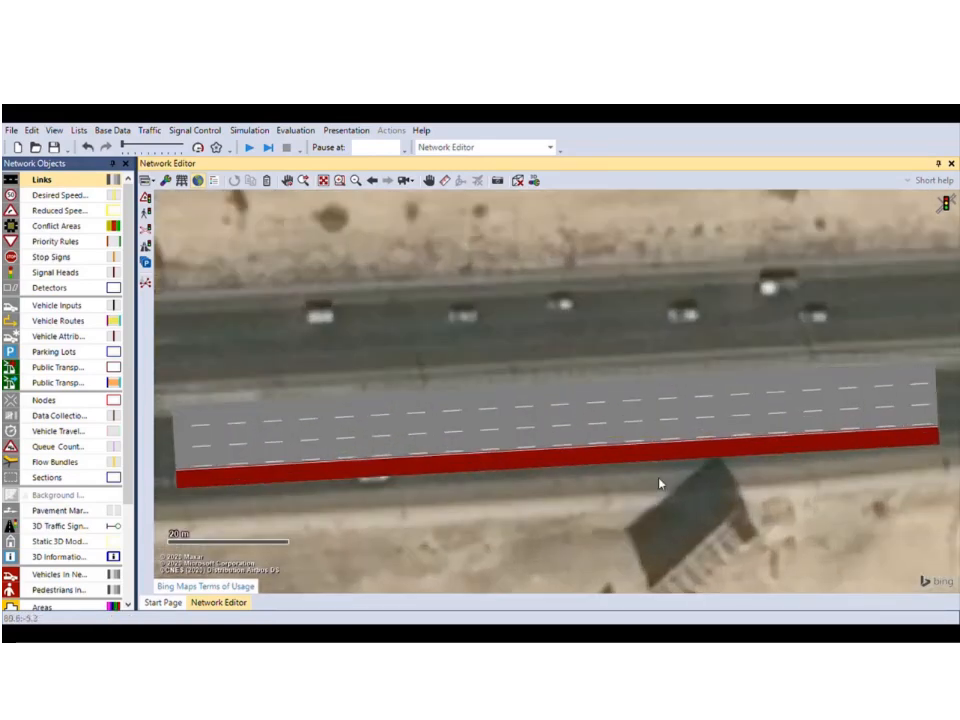
drag(660, 482, 456, 501)
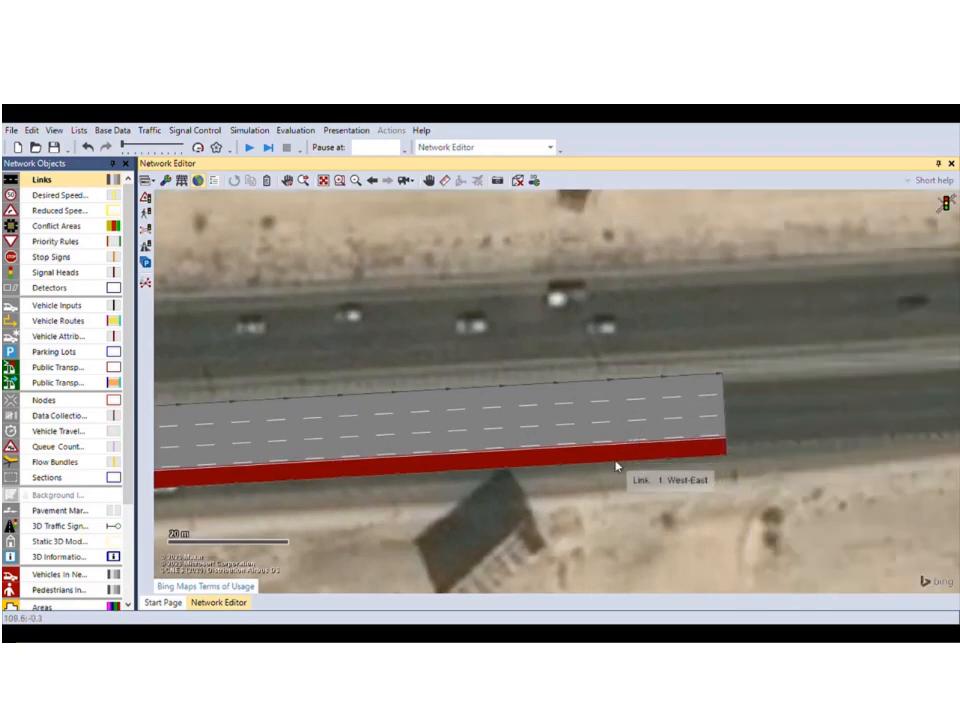
scroll(609, 458, down, 4)
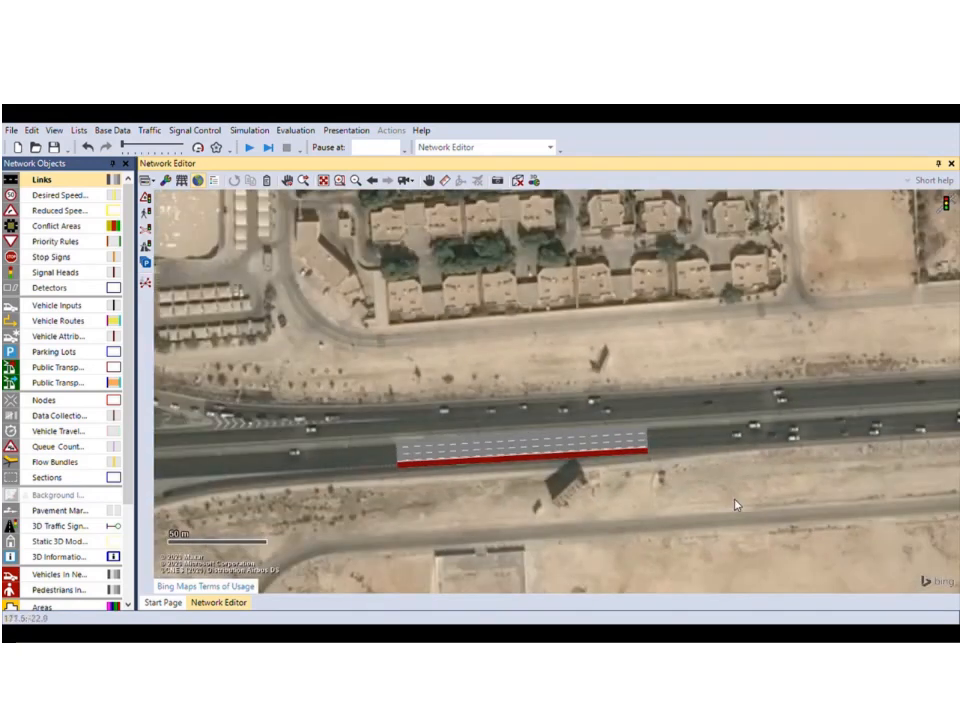
drag(561, 511, 388, 450)
scroll(541, 511, down, 2)
scroll(521, 484, down, 2)
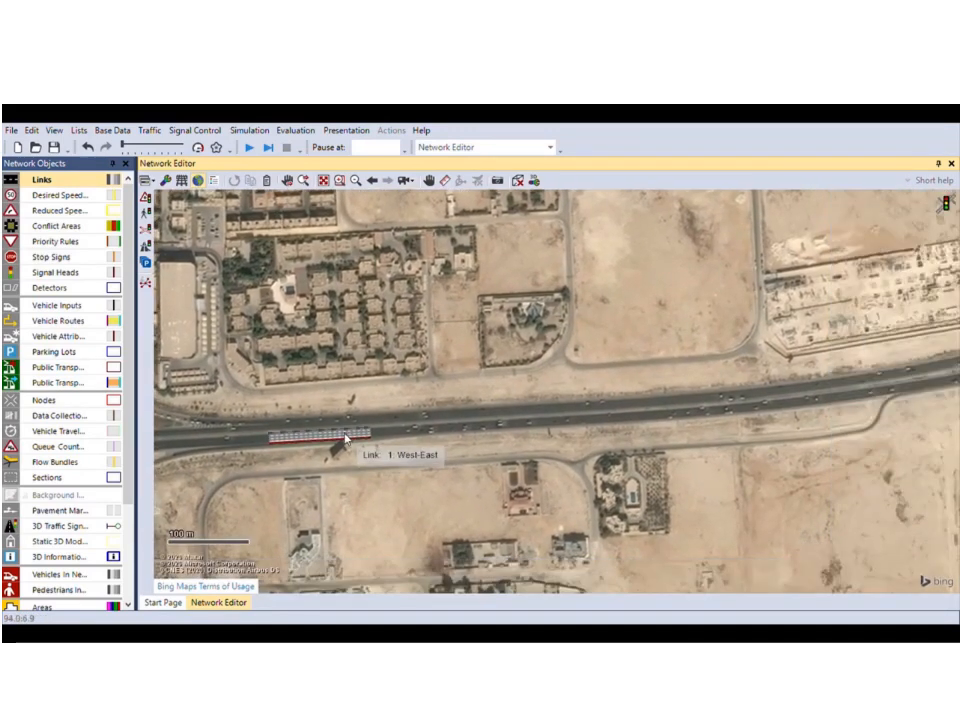
click(345, 440)
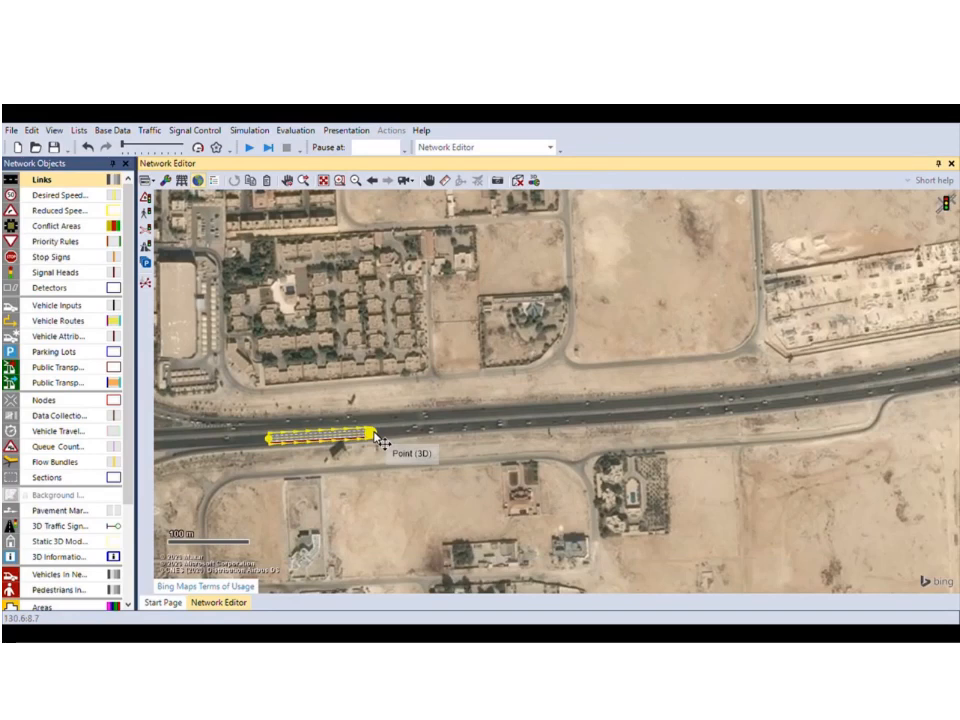
drag(380, 440, 872, 393)
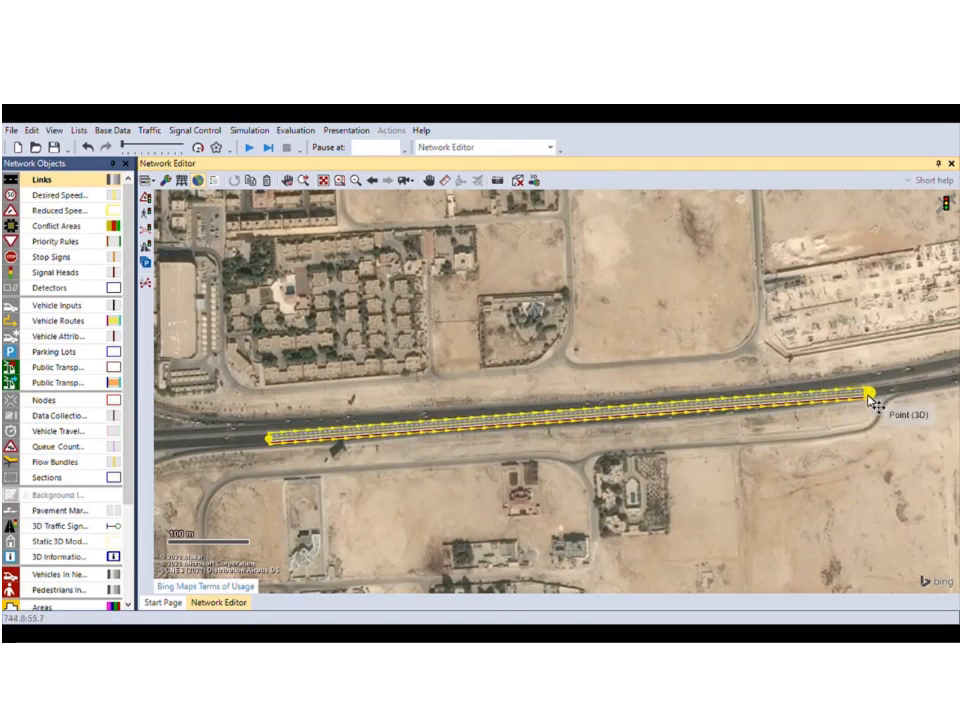
click(645, 445)
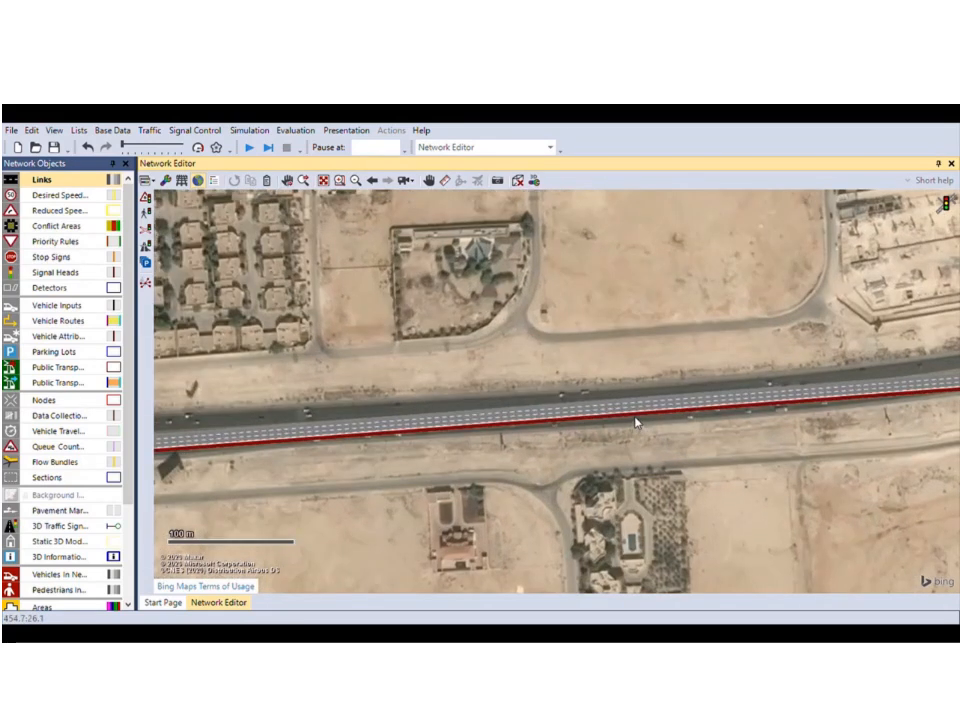
scroll(811, 433, up, 2)
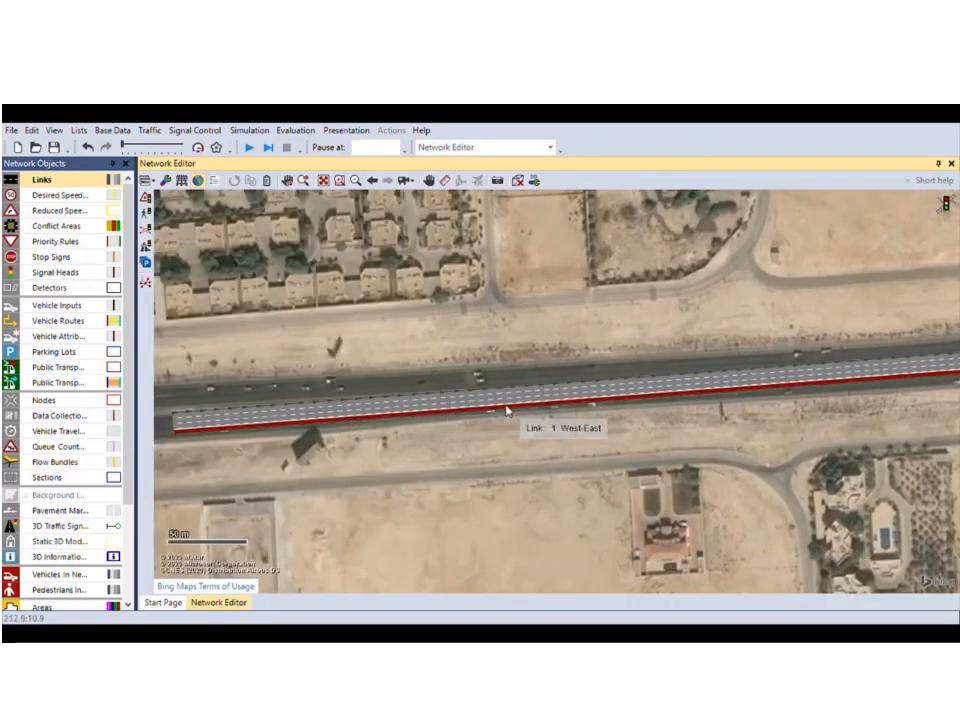
Insert intermediate points along link 1 'West-East', pulling the eastern one onto the road.
click(433, 411)
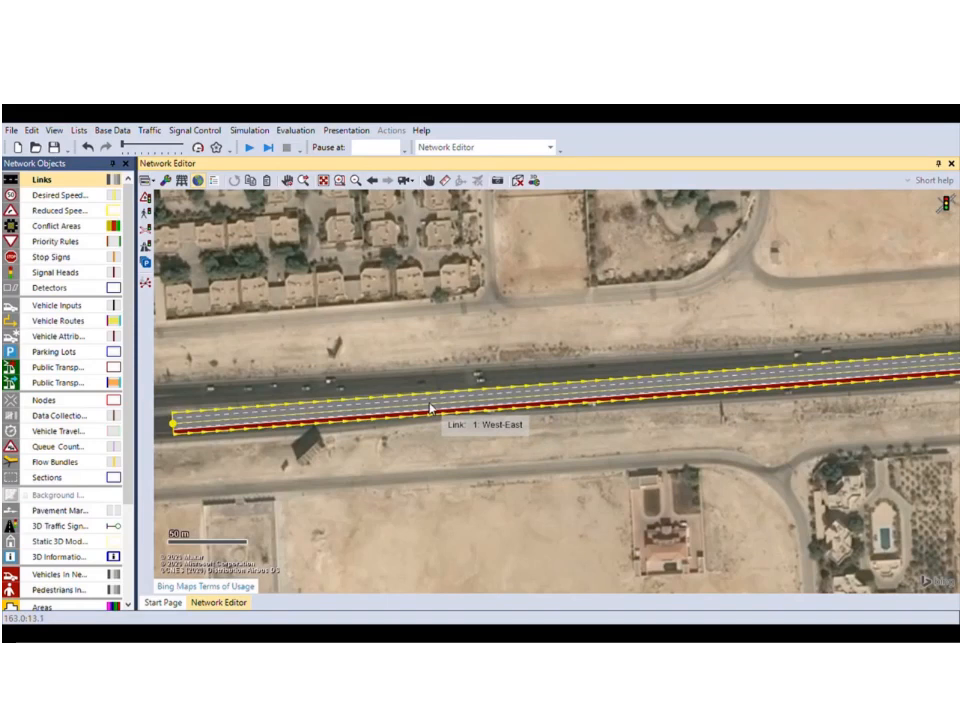
double_click(430, 405)
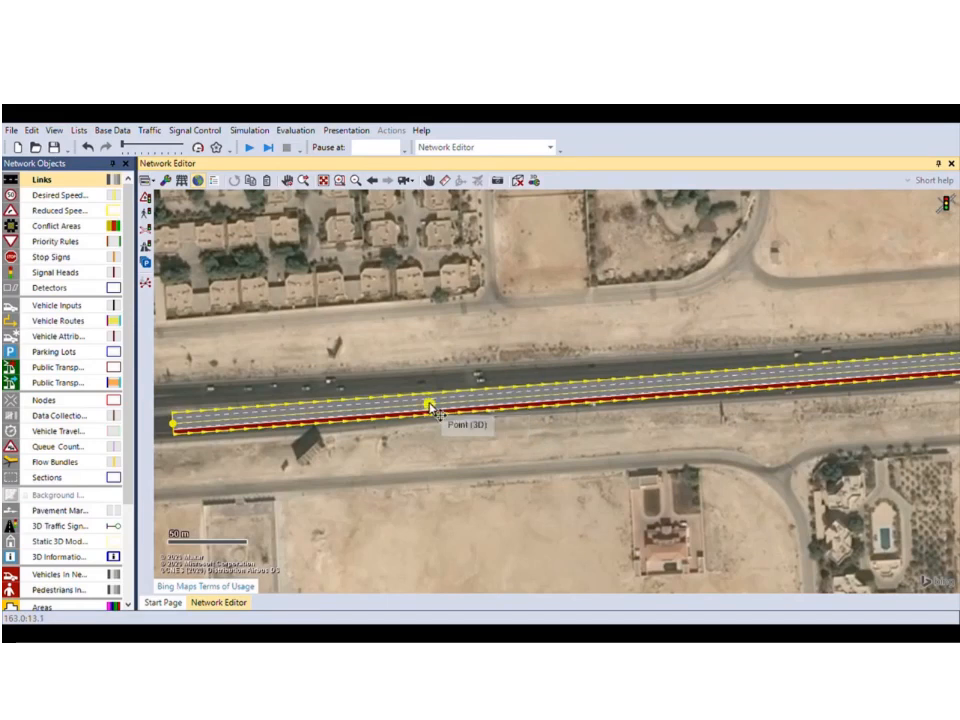
click(766, 385)
drag(872, 423, 444, 465)
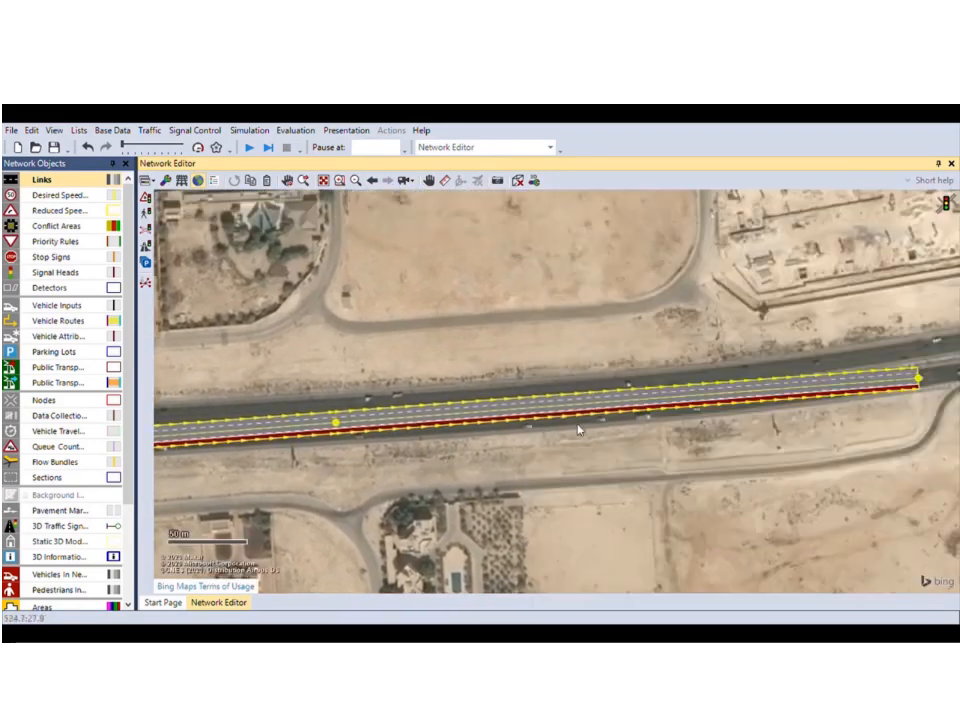
double_click(641, 404)
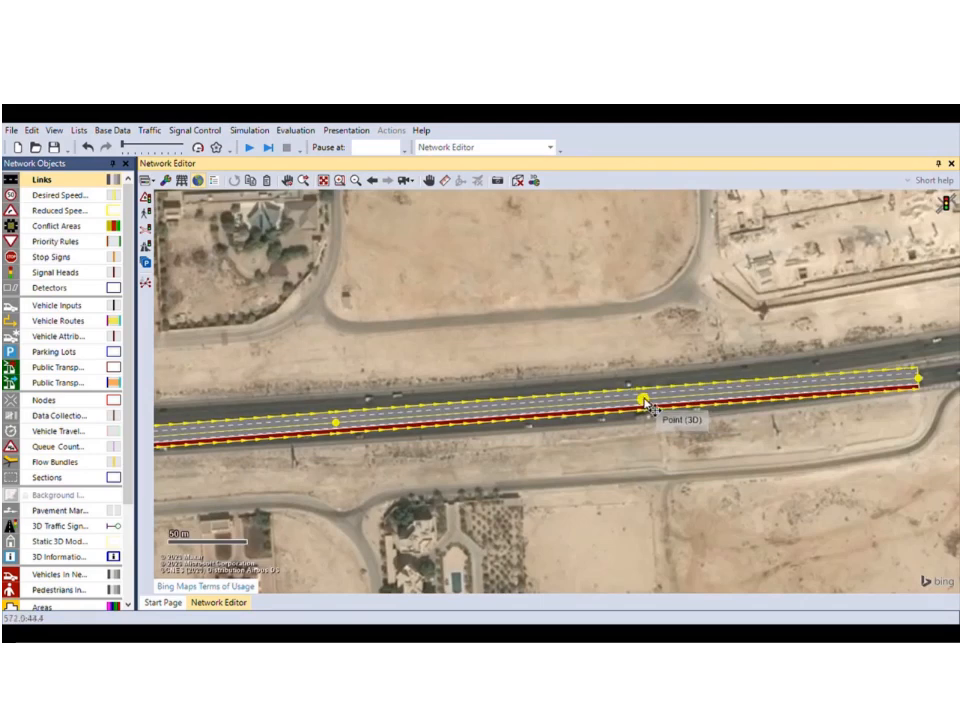
drag(641, 404, 647, 414)
Nudge the remaining link points onto the carriageway and check the link's fit.
drag(326, 458, 574, 392)
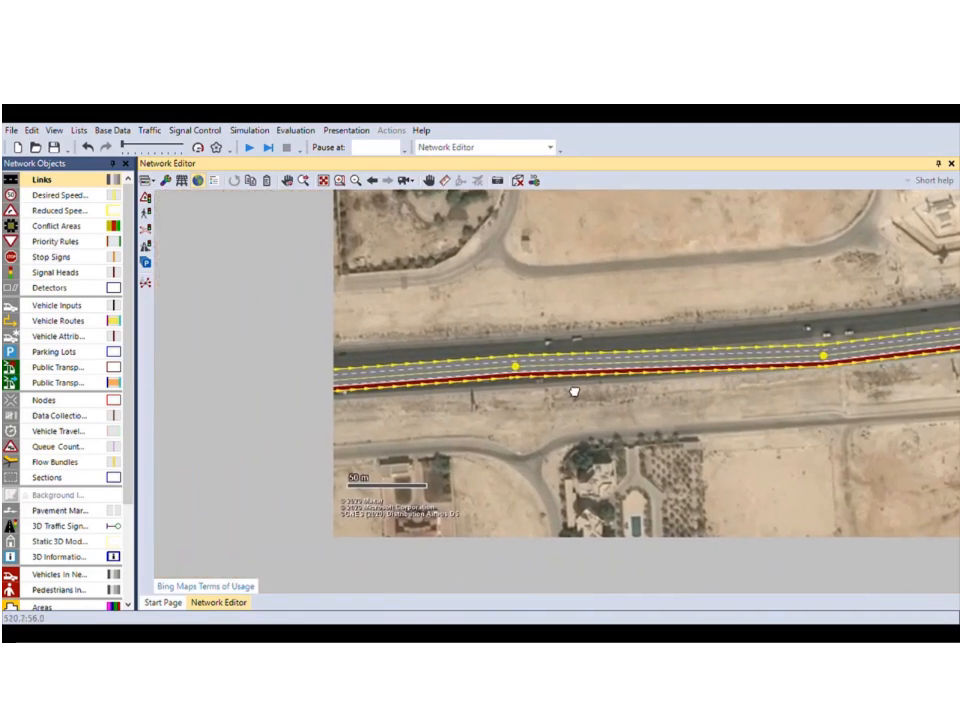
drag(519, 369, 511, 379)
drag(346, 452, 645, 435)
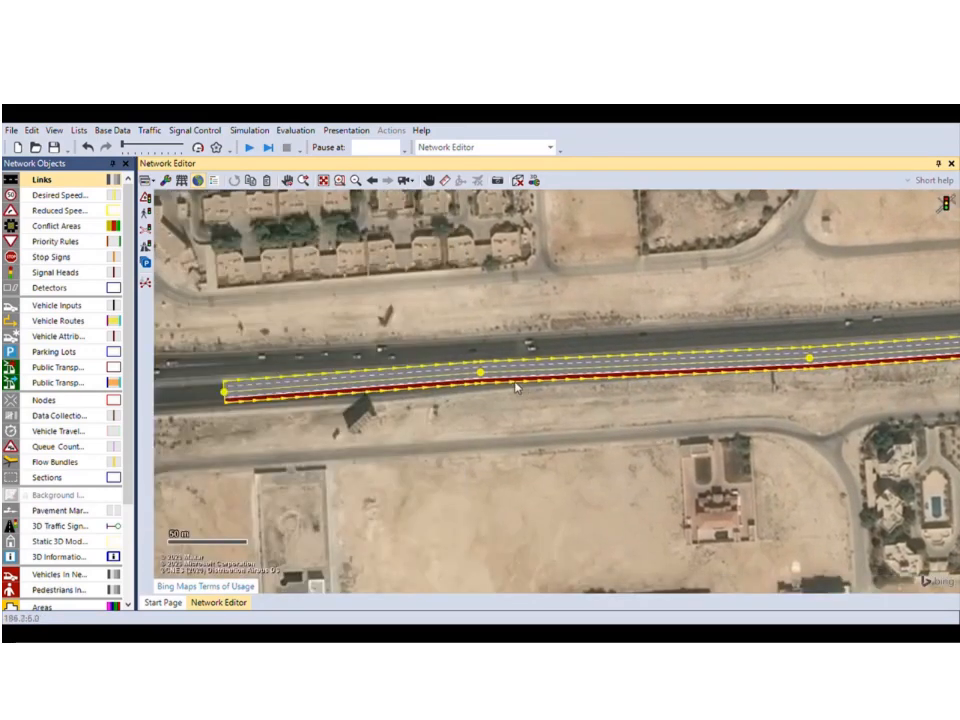
drag(480, 373, 488, 382)
scroll(500, 340, down, 3)
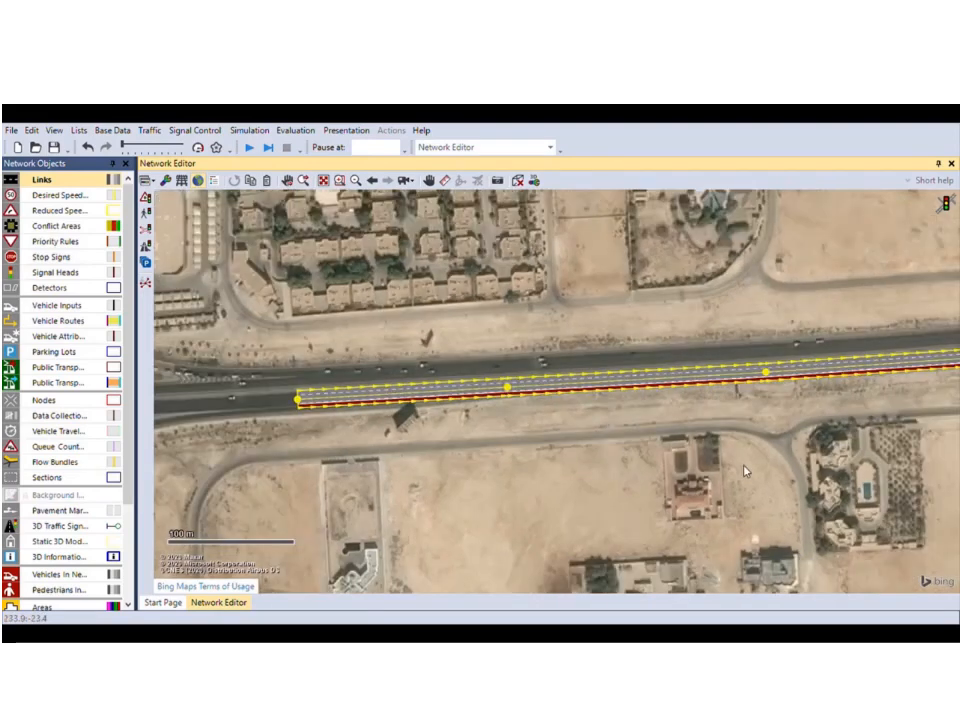
click(601, 470)
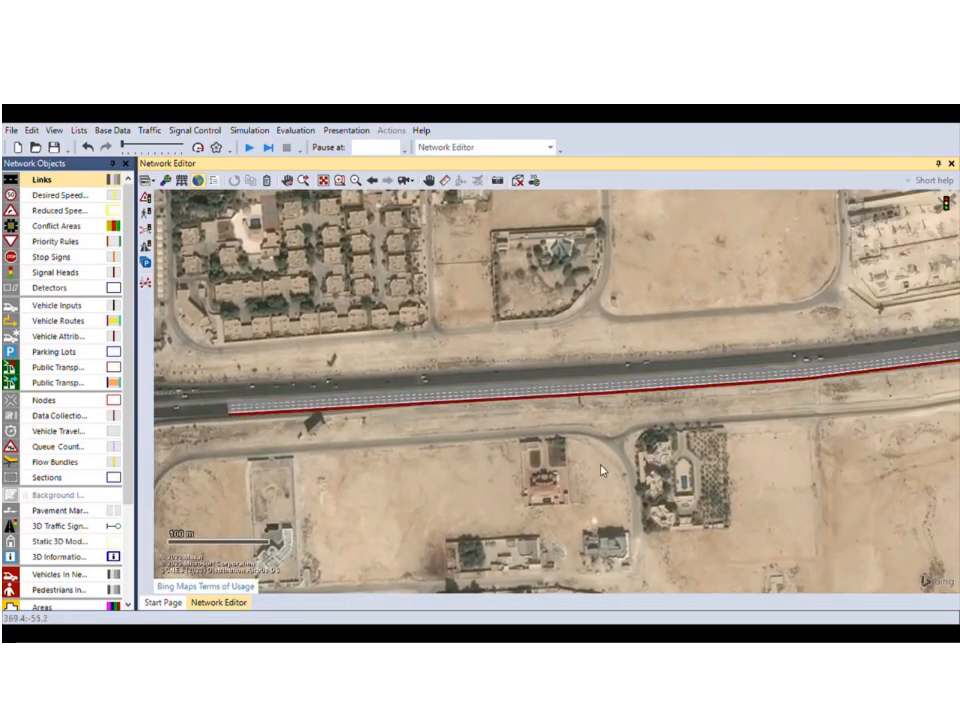
click(579, 395)
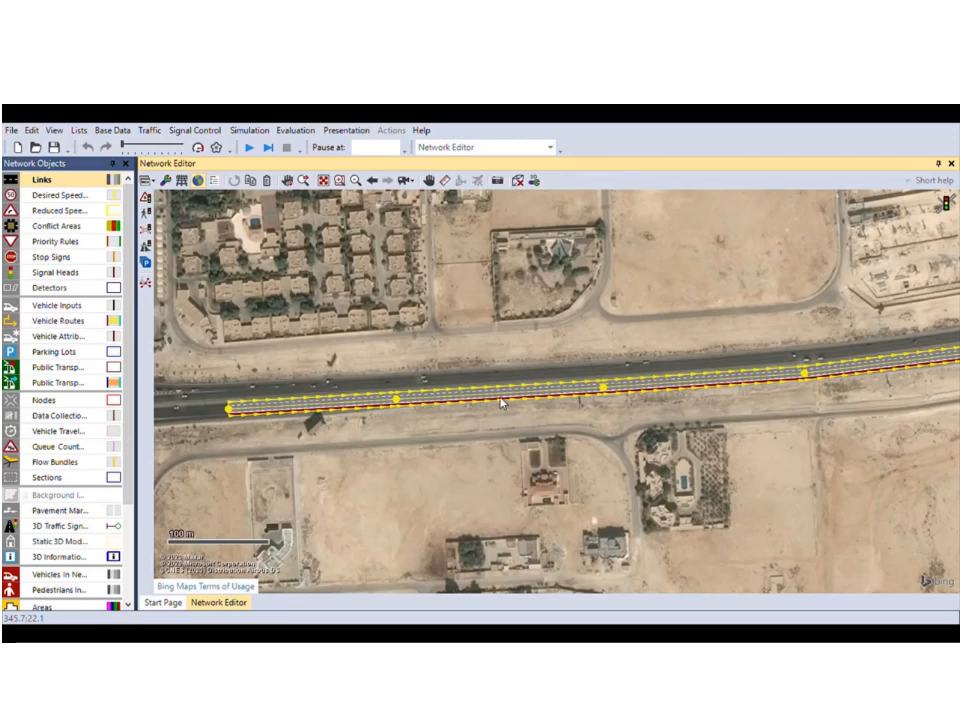
Nudge the upper West-East link slightly up so it lines up with the highway.
scroll(461, 426, up, 3)
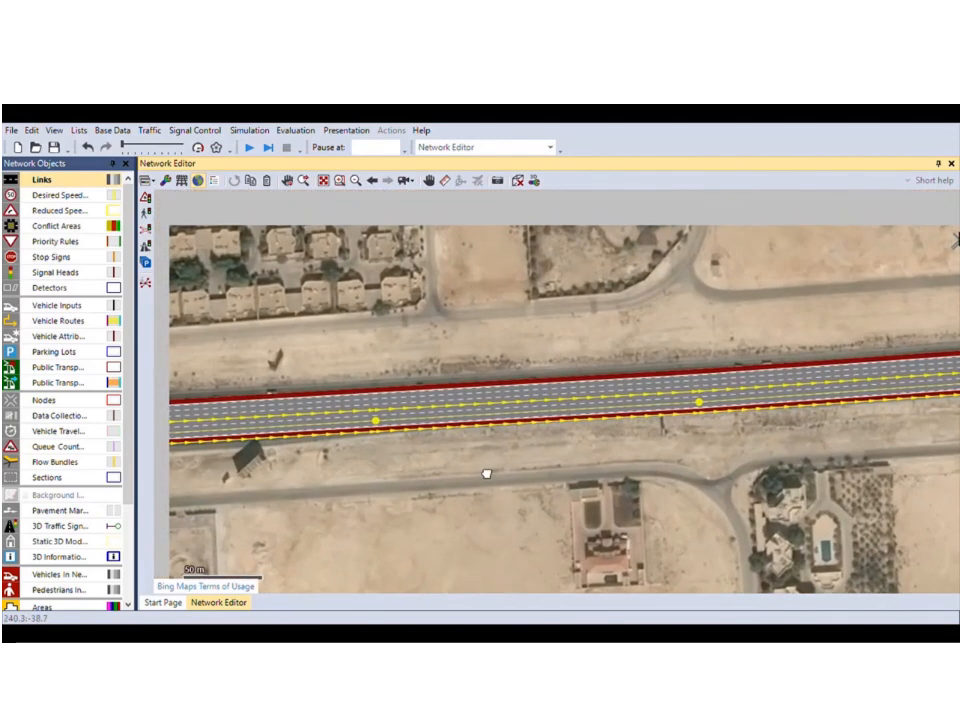
drag(457, 473, 645, 493)
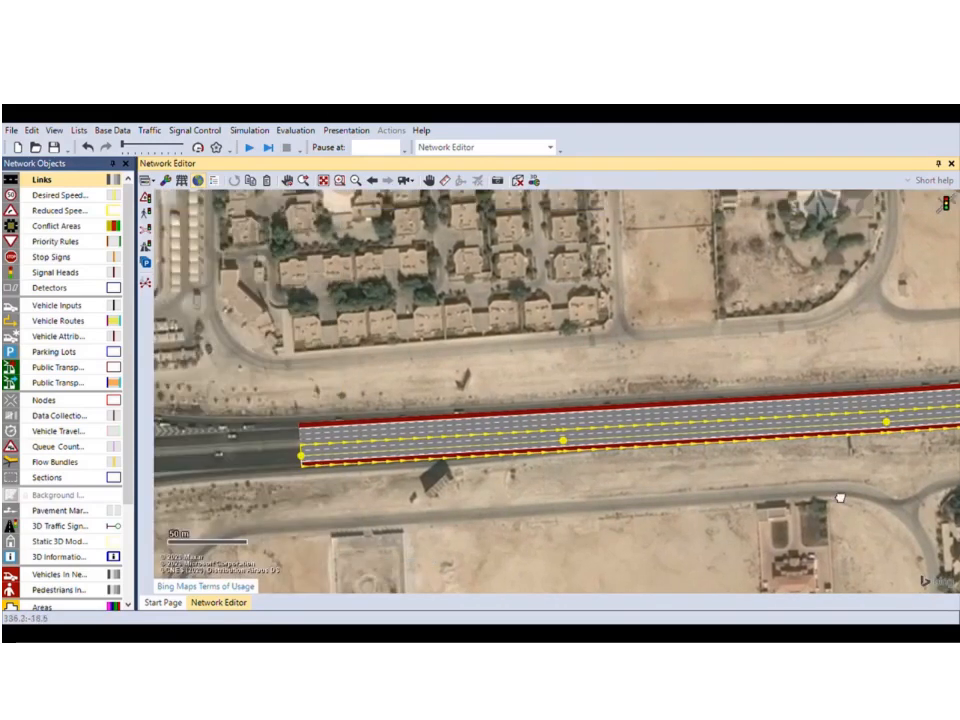
drag(840, 497, 431, 493)
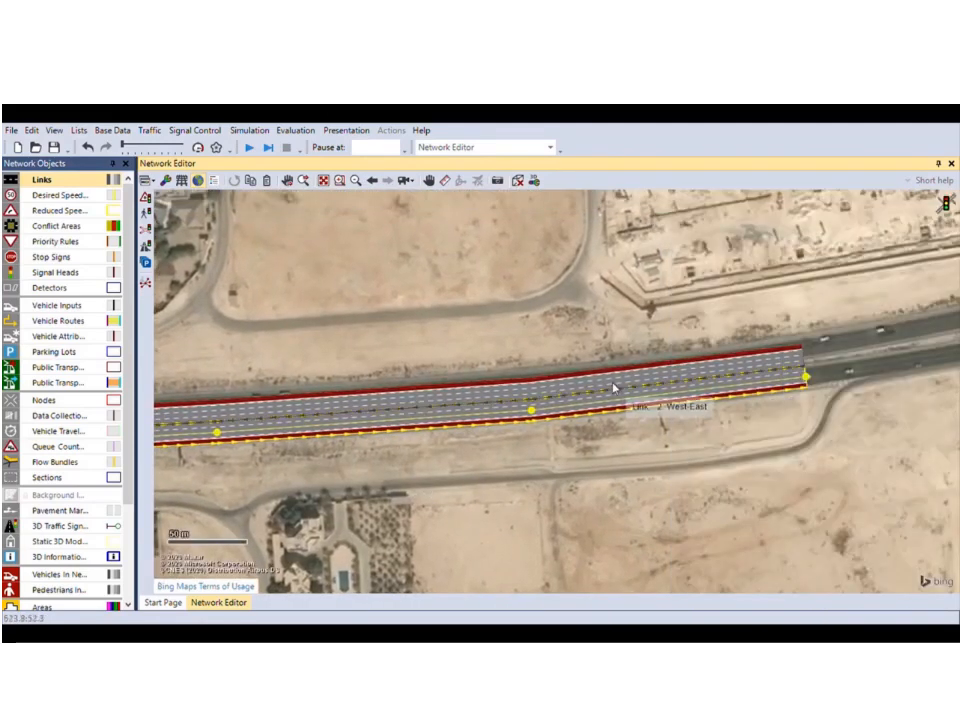
click(612, 383)
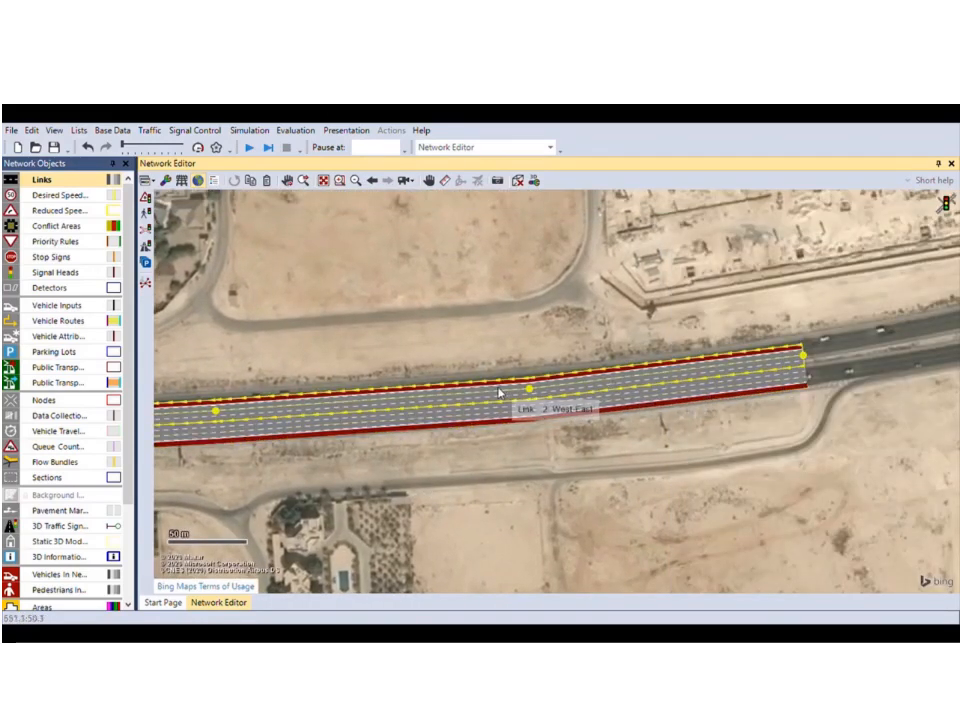
drag(461, 393, 459, 386)
Pan along the highway to check the link's fit from end to end, then deselect it.
drag(264, 503, 748, 495)
drag(537, 519, 857, 461)
scroll(505, 390, up, 2)
scroll(400, 366, up, 1)
drag(310, 381, 249, 420)
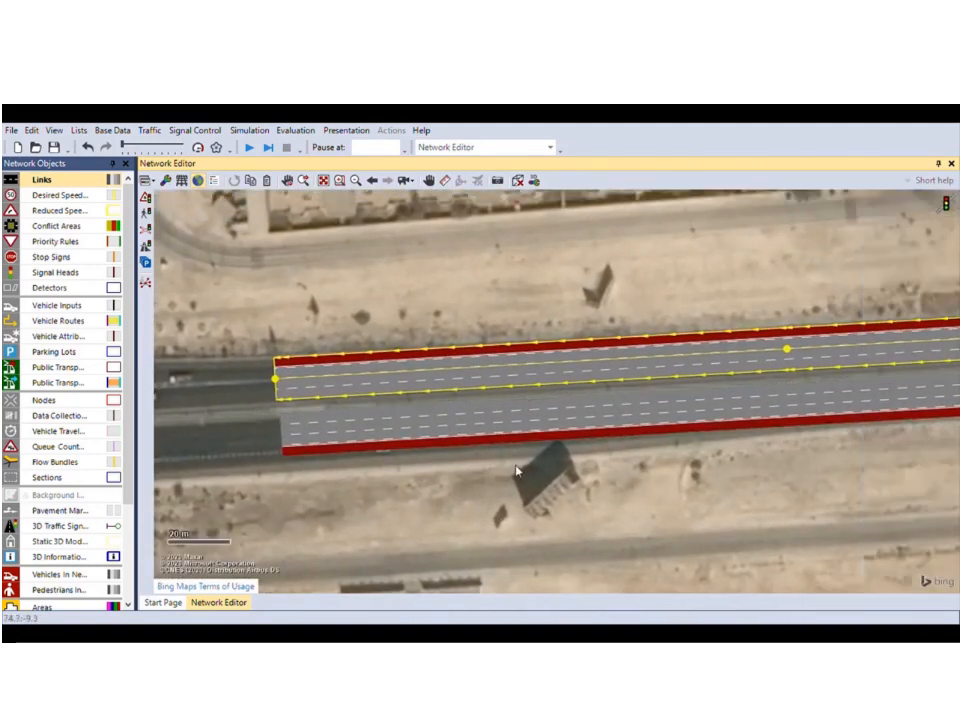
scroll(550, 471, down, 2)
drag(672, 509, 374, 451)
scroll(505, 446, down, 2)
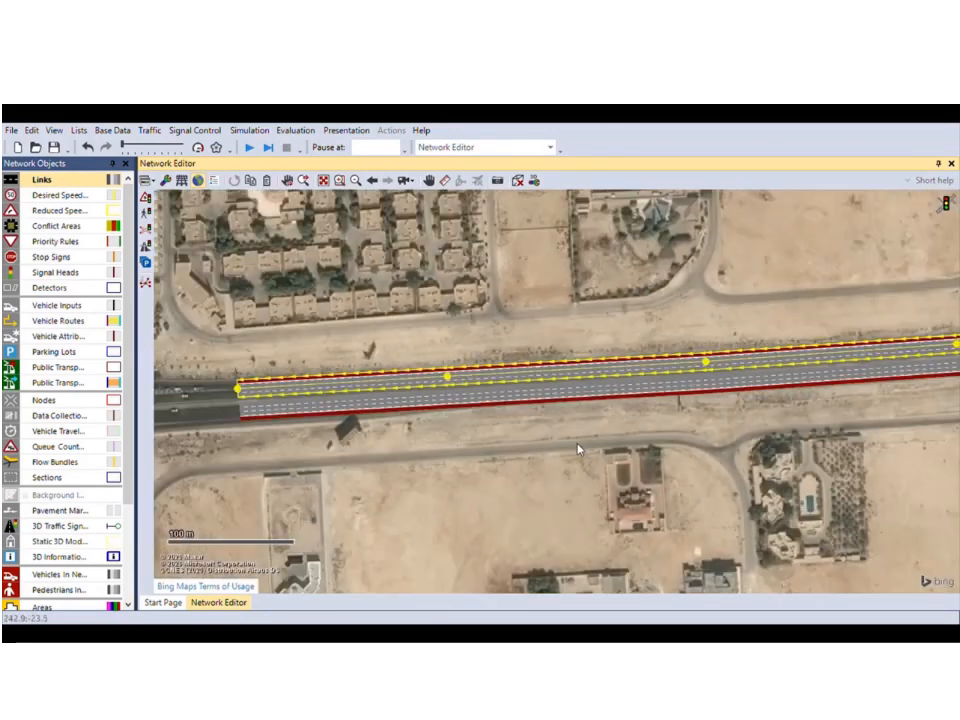
drag(580, 451, 382, 471)
click(661, 457)
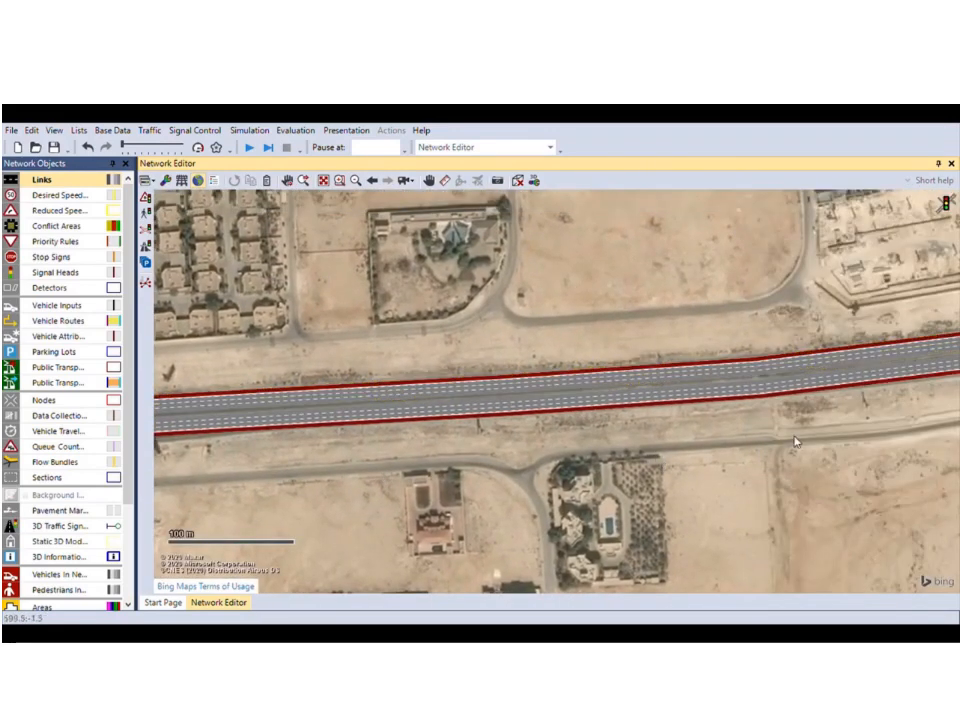
drag(795, 442, 497, 467)
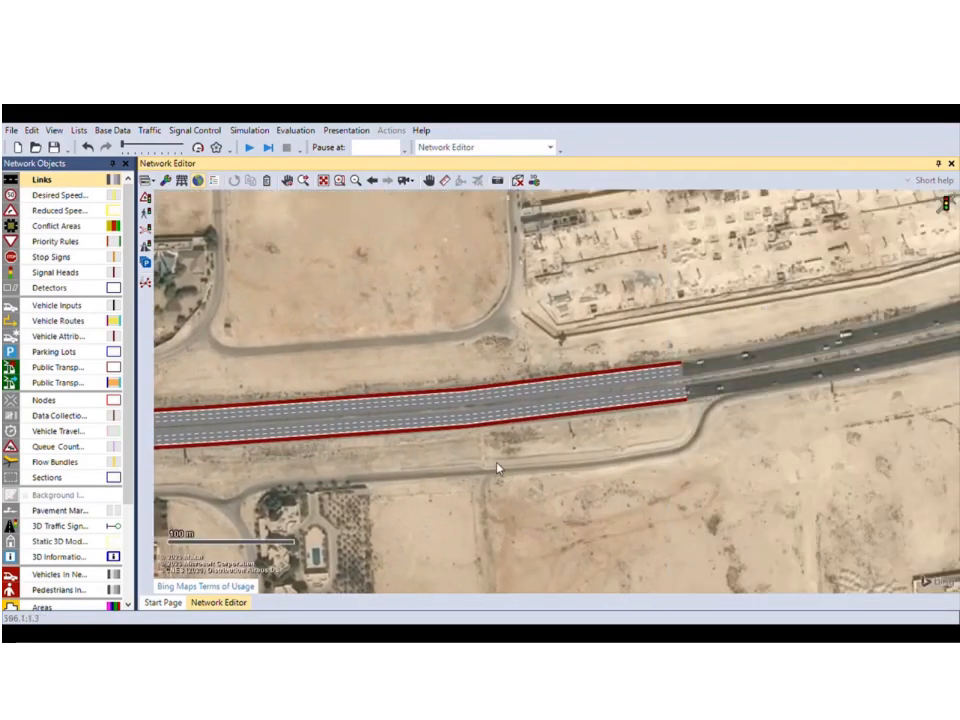
Add a stray intermediate point to the upper link, undo it, and open the link's properties.
click(422, 410)
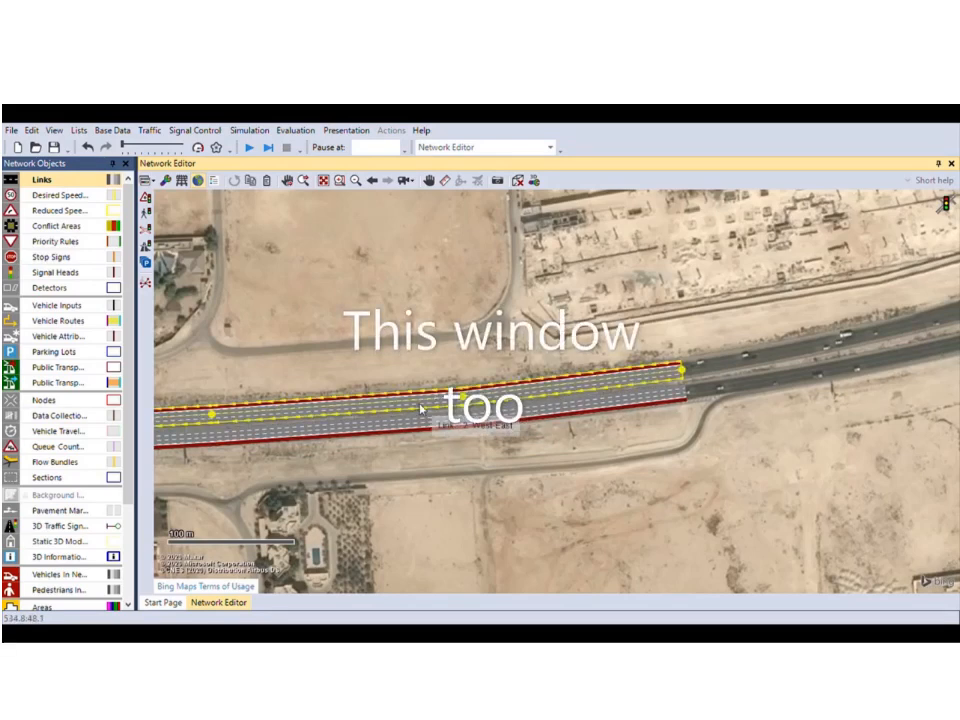
right_click(422, 402)
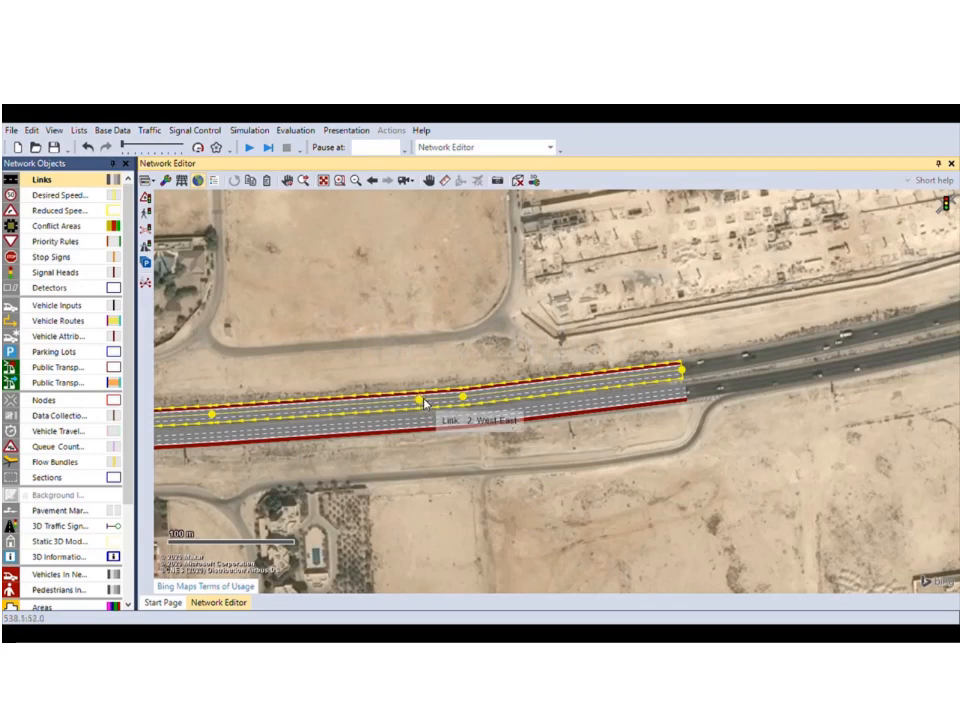
key(ctrl+z)
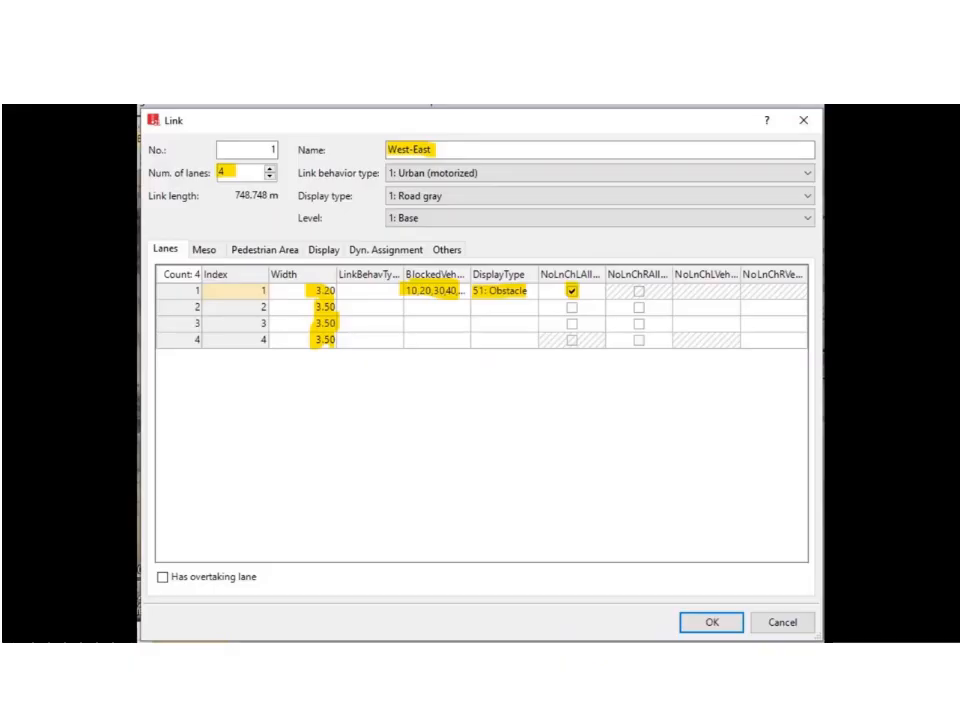
double_click(328, 395)
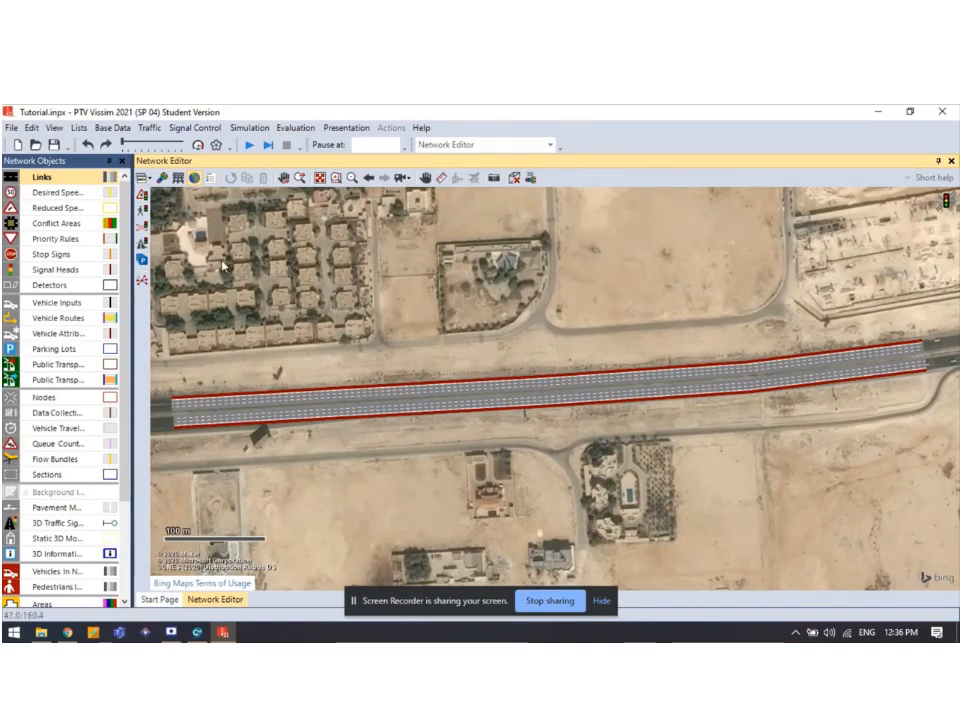
Open the Vehicle Compositions list below an enlarged network map.
click(80, 128)
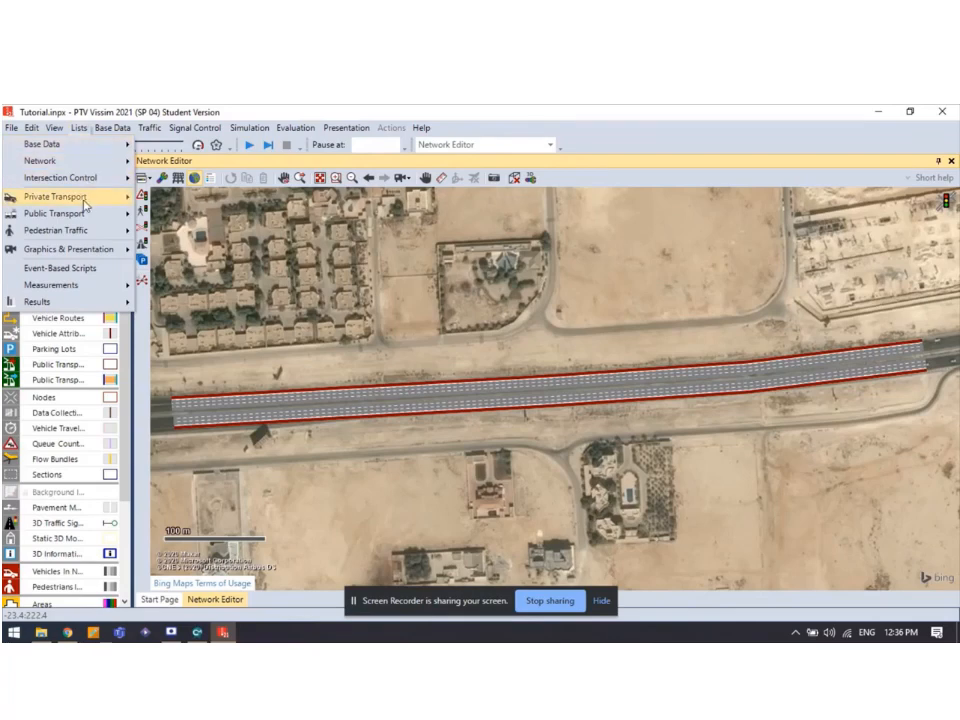
mouse_move(99, 203)
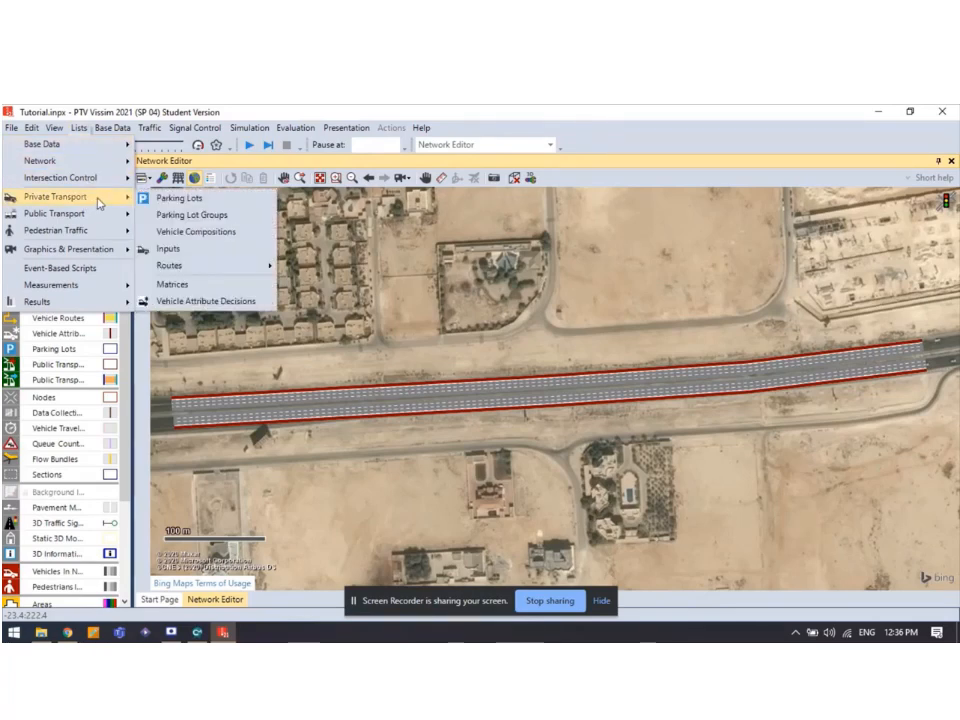
click(193, 236)
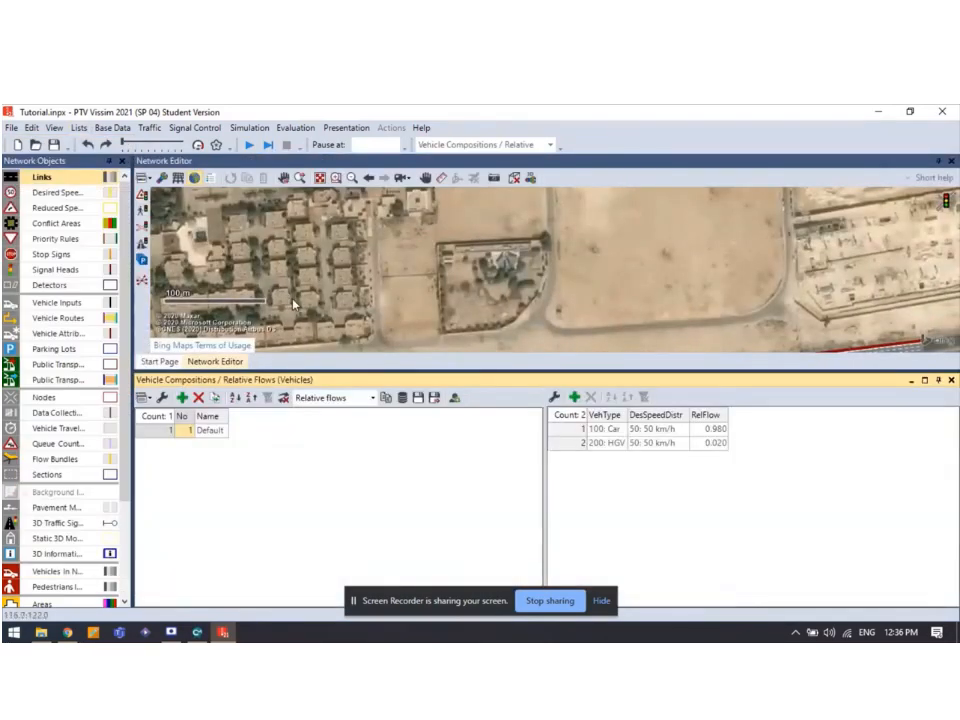
drag(320, 370, 317, 423)
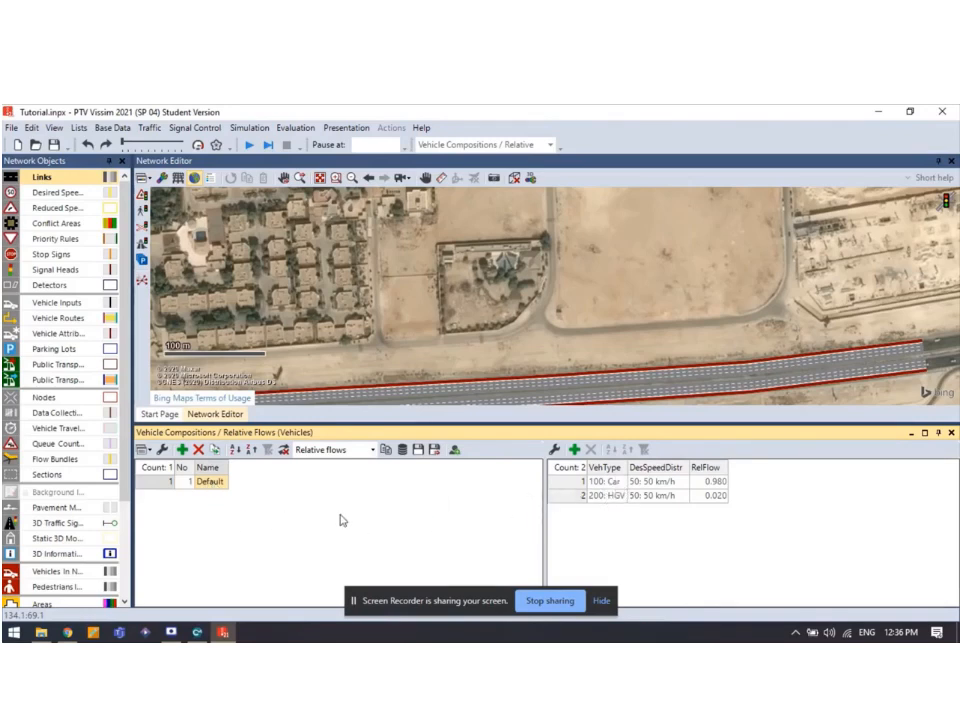
Add a new composition named 'Our Highway' and add HGV and Bus rows alongside Car.
click(182, 449)
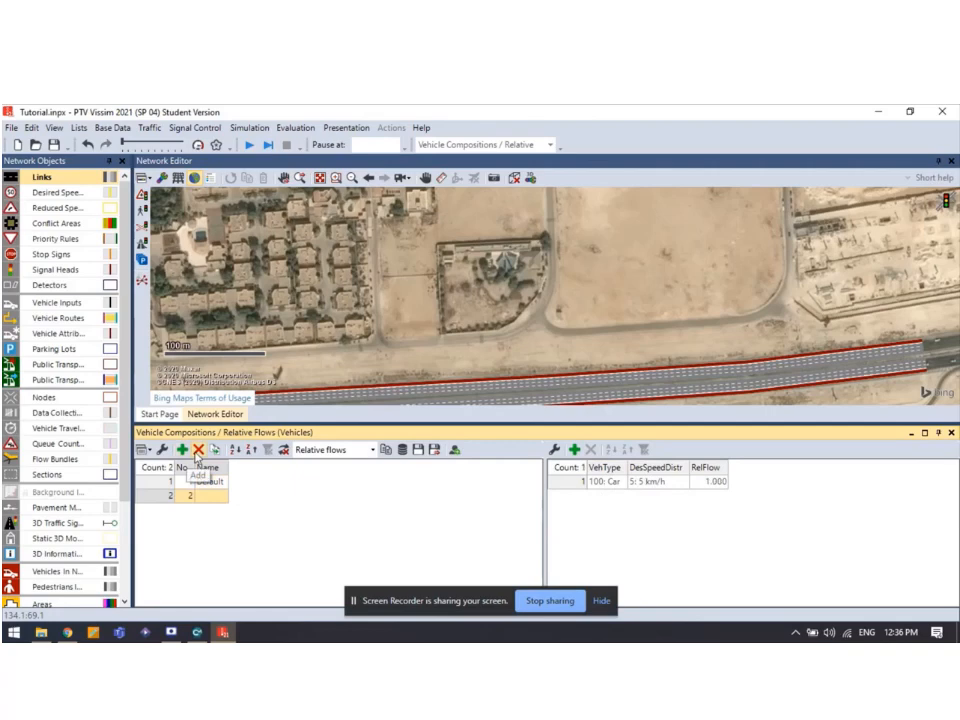
click(212, 495)
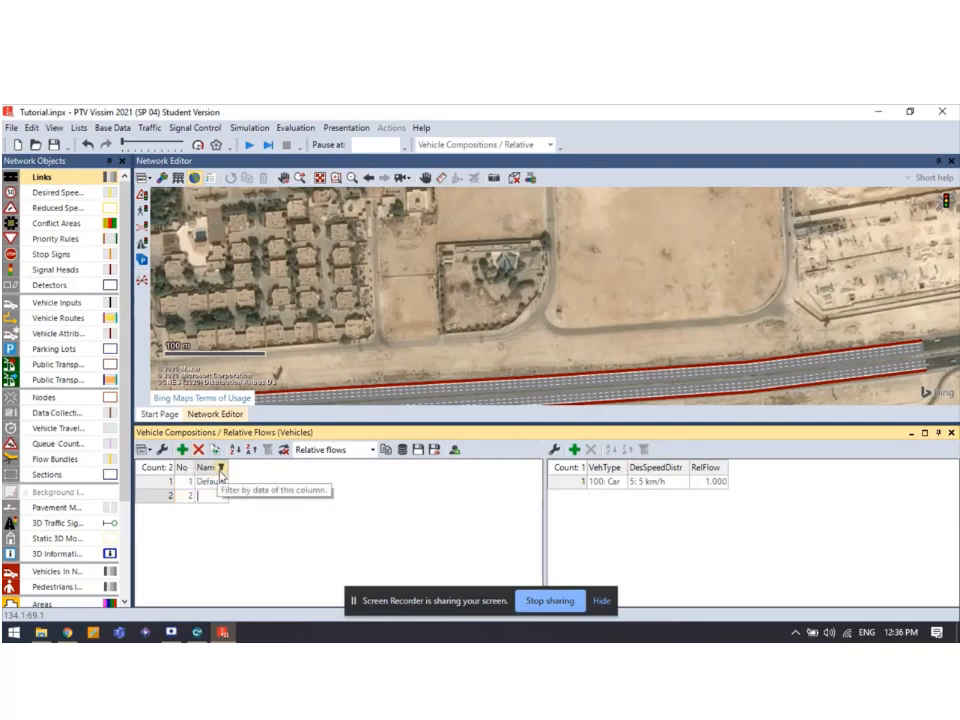
text(Our)
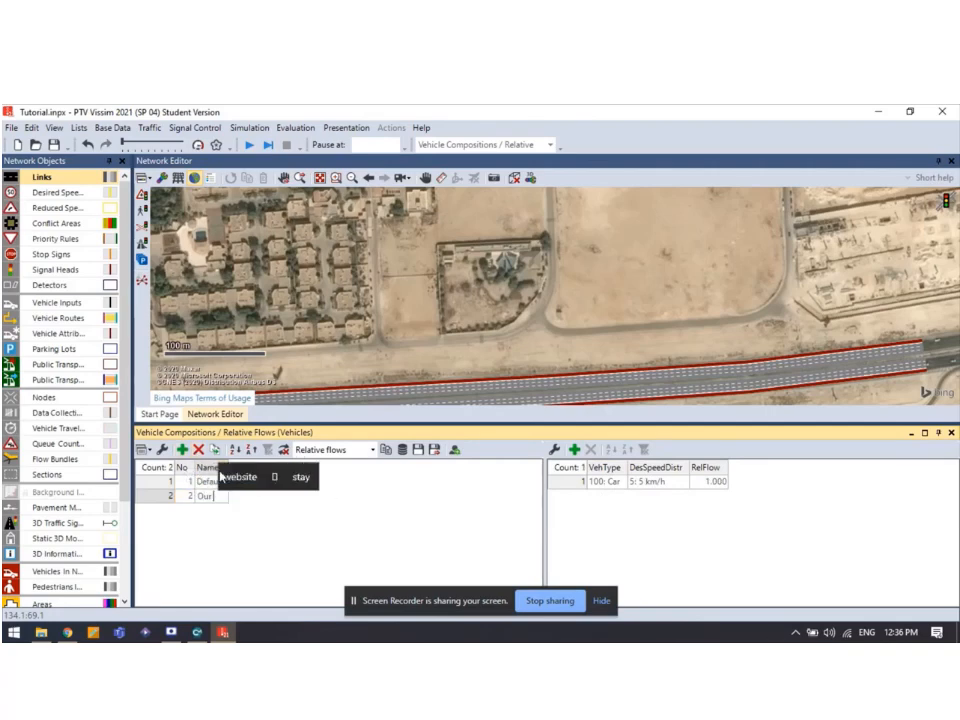
text( Highway)
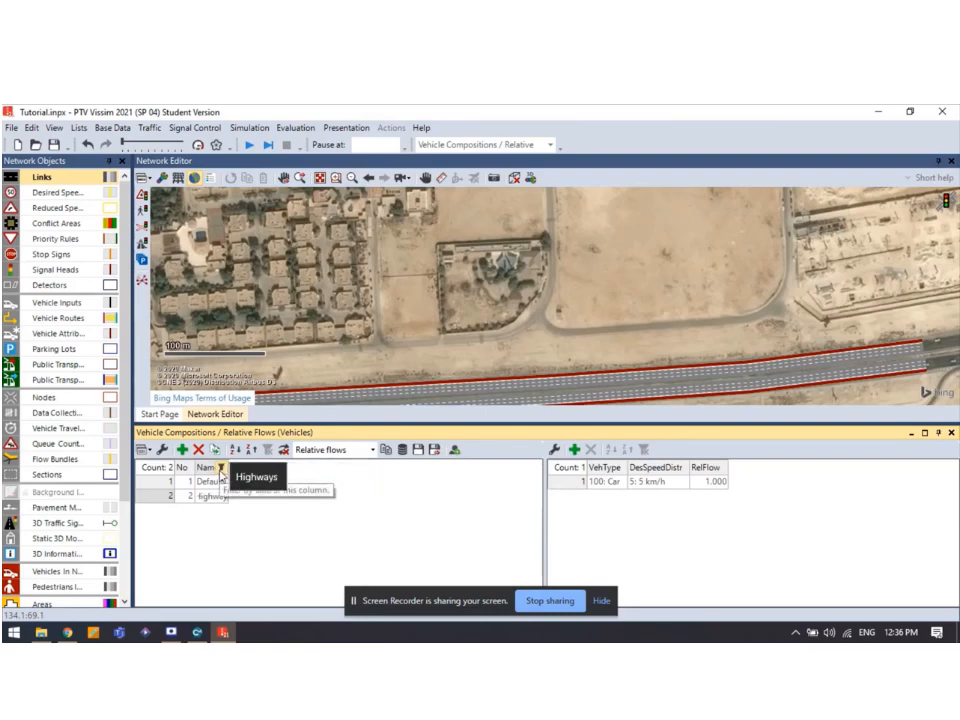
click(350, 502)
click(216, 496)
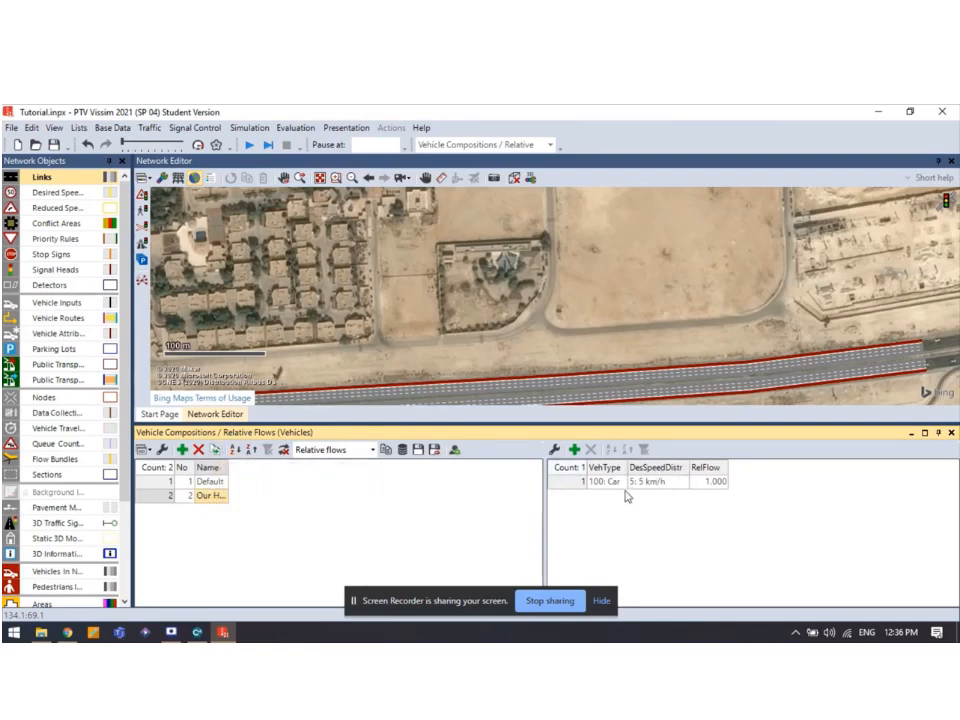
click(574, 449)
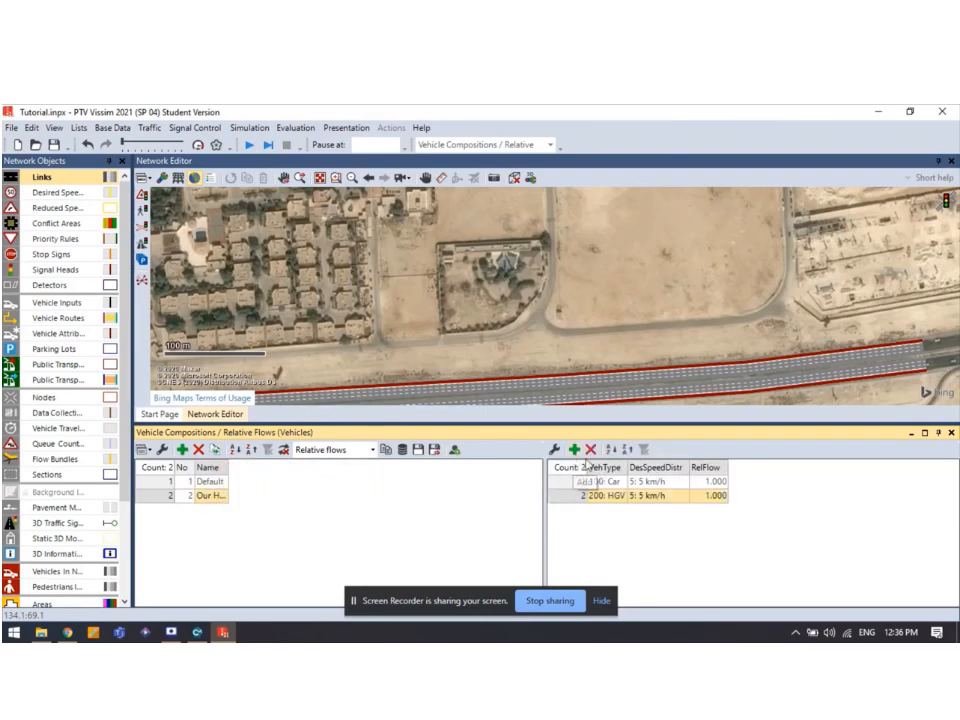
click(575, 450)
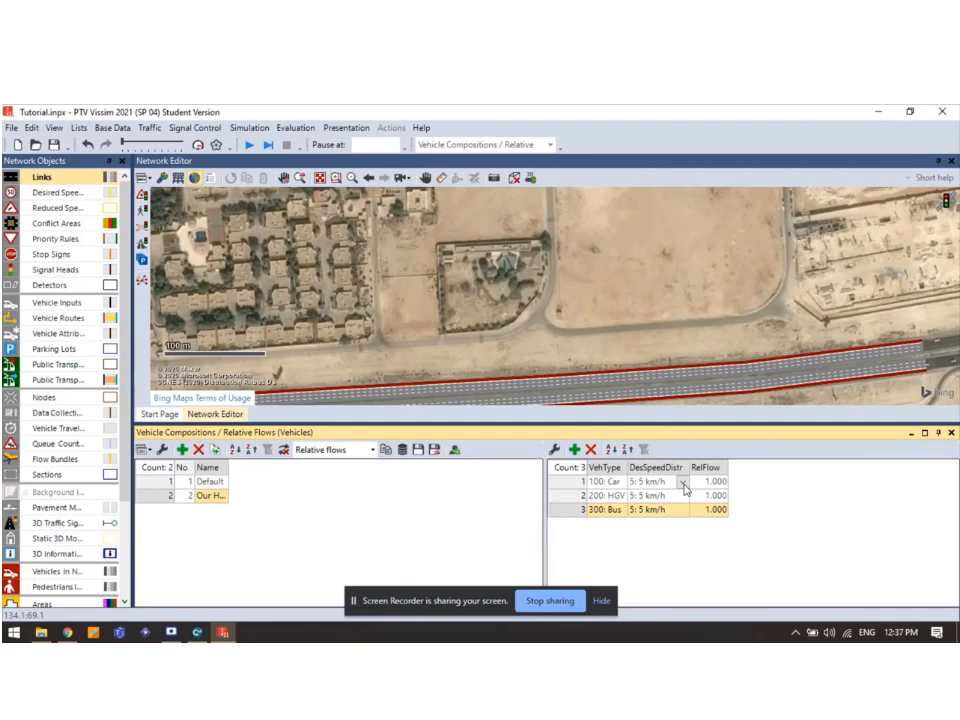
Give Car a 100 km/h, HGV an 80 km/h and Bus an 85 km/h desired speed distribution.
drag(581, 338, 626, 265)
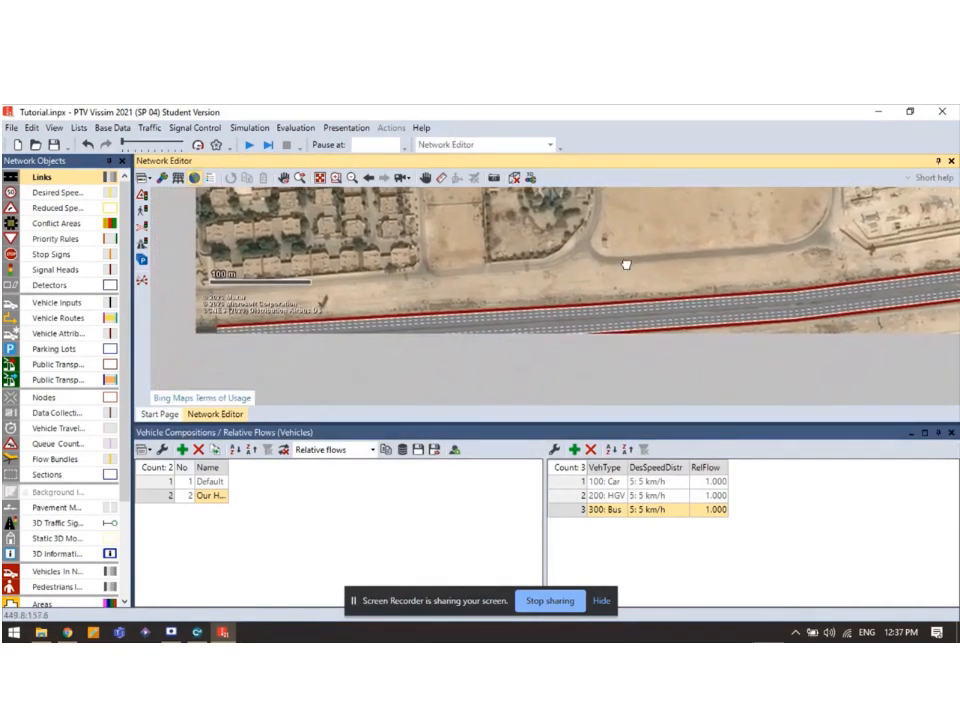
click(680, 485)
click(680, 485)
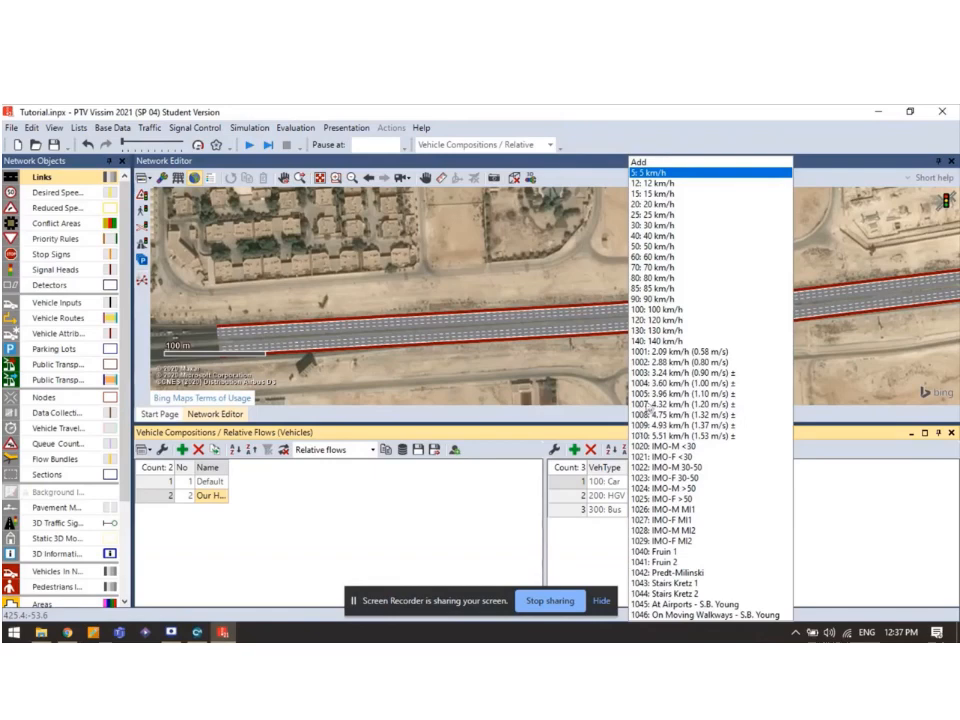
click(664, 313)
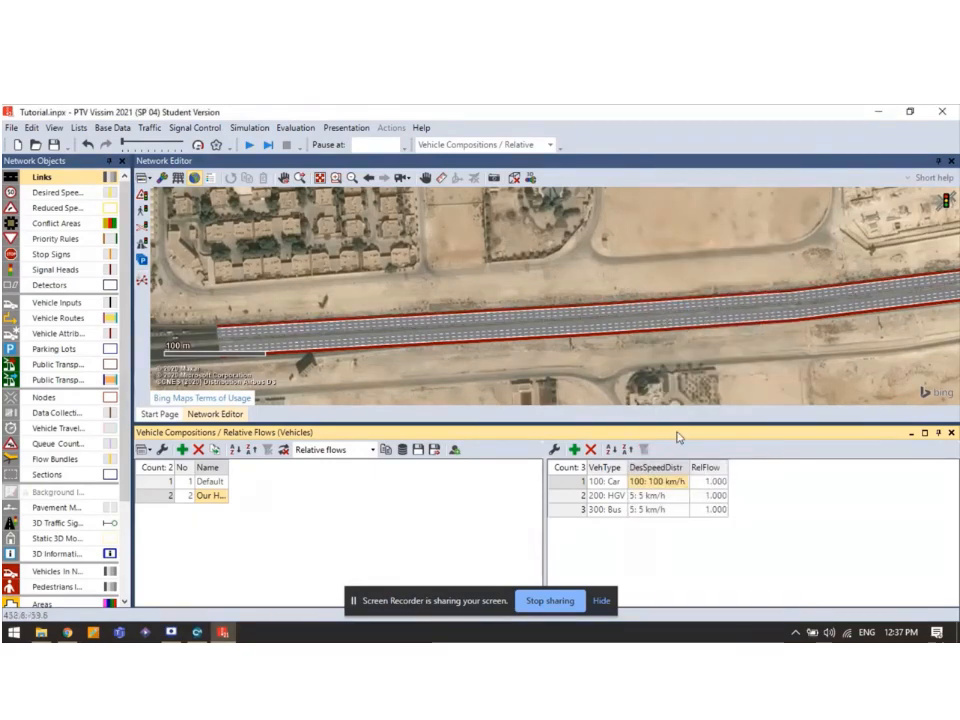
click(684, 500)
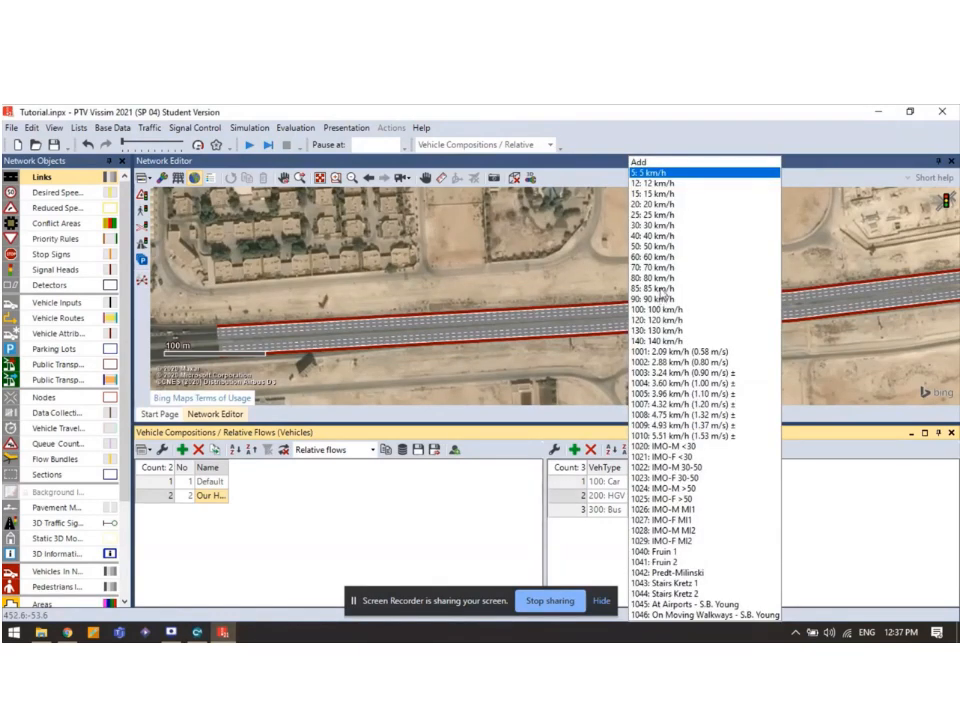
click(656, 278)
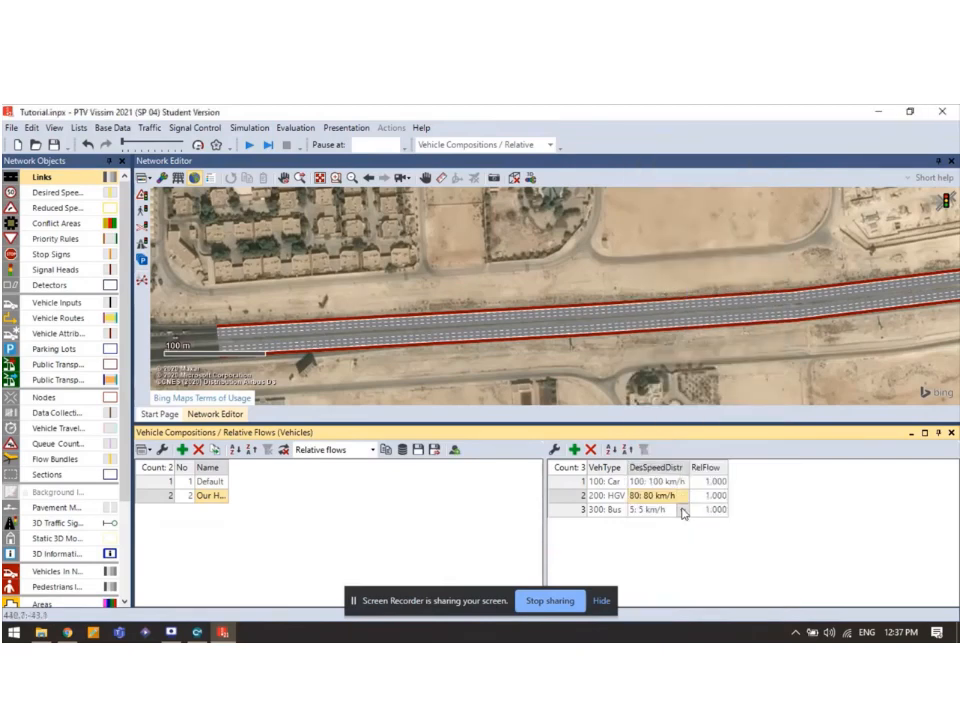
click(682, 510)
click(665, 289)
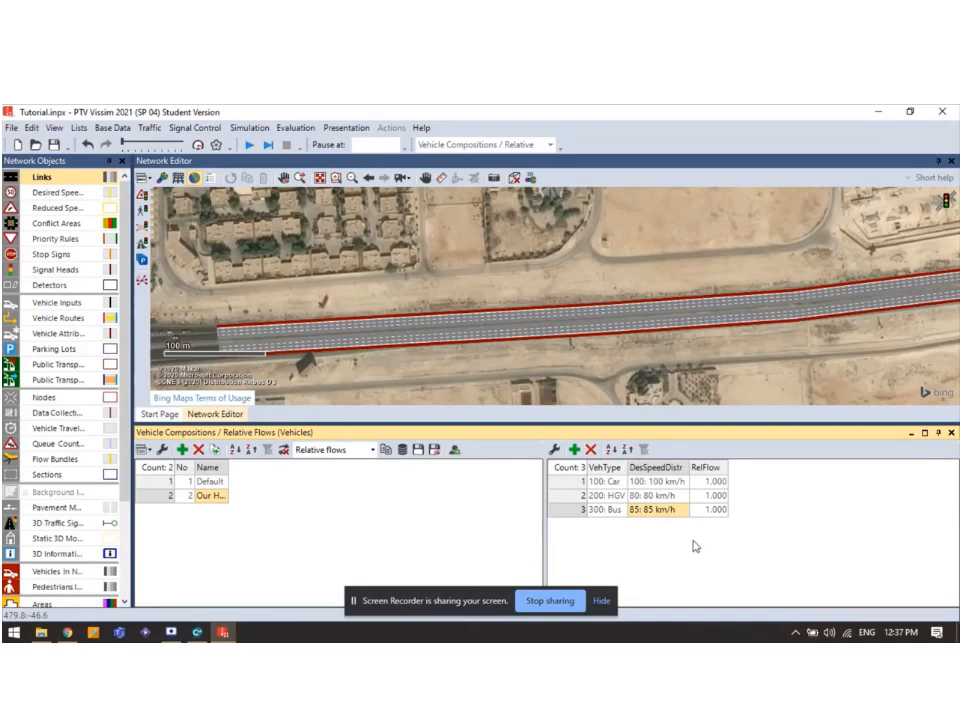
click(714, 482)
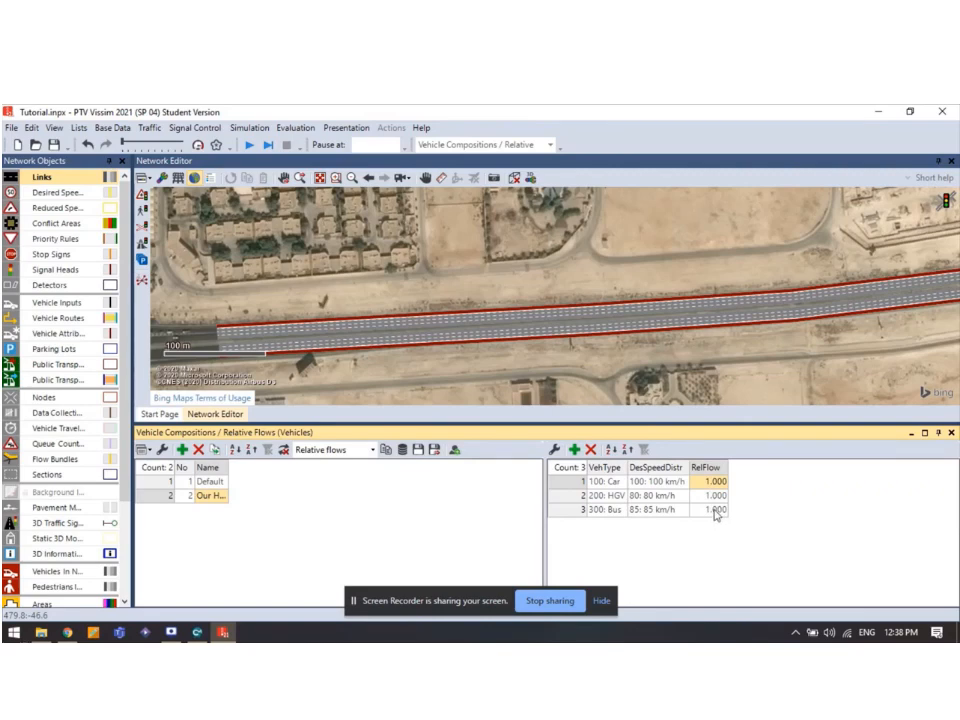
Set relative flows to 0.1 for HGV, 0.1 for Bus and 0.8 for Car.
click(720, 499)
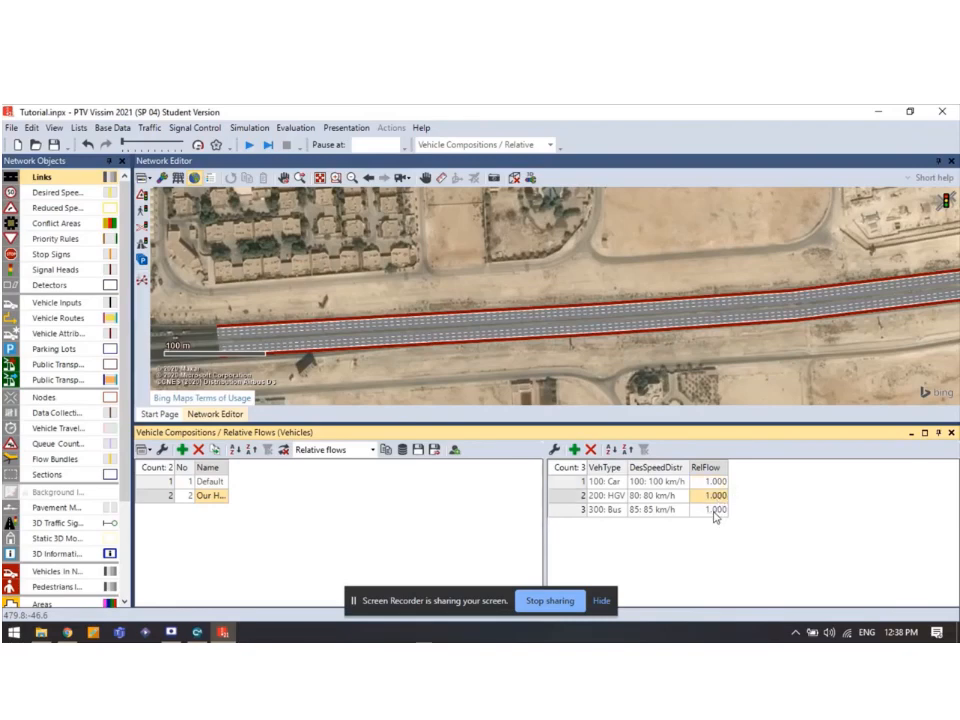
text(0.1)
click(715, 511)
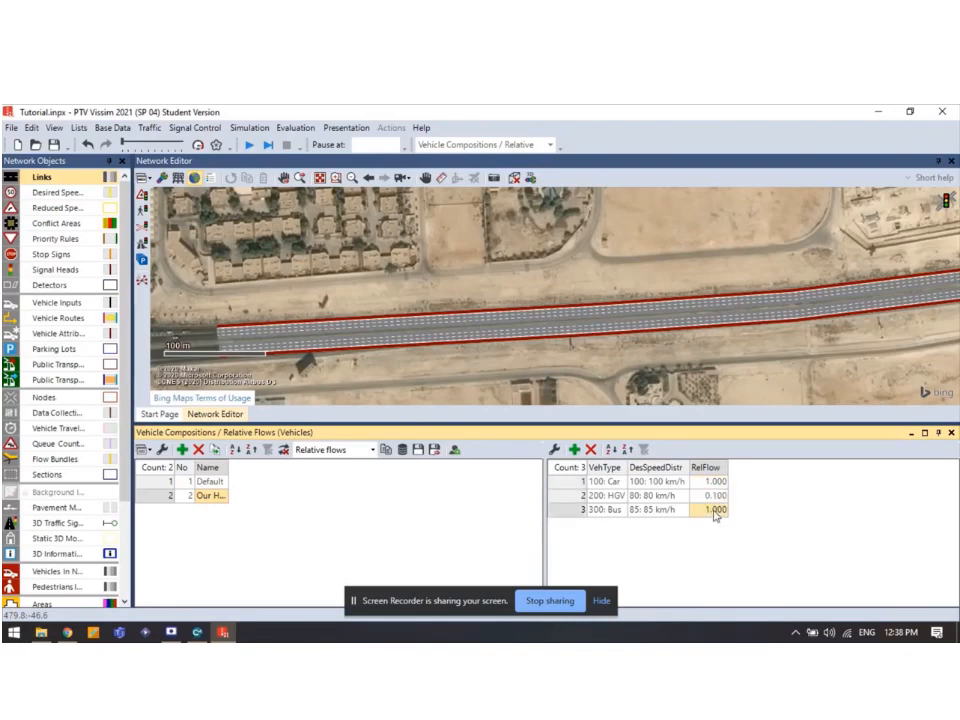
text(0.1)
key(Return)
click(718, 482)
text(0.8)
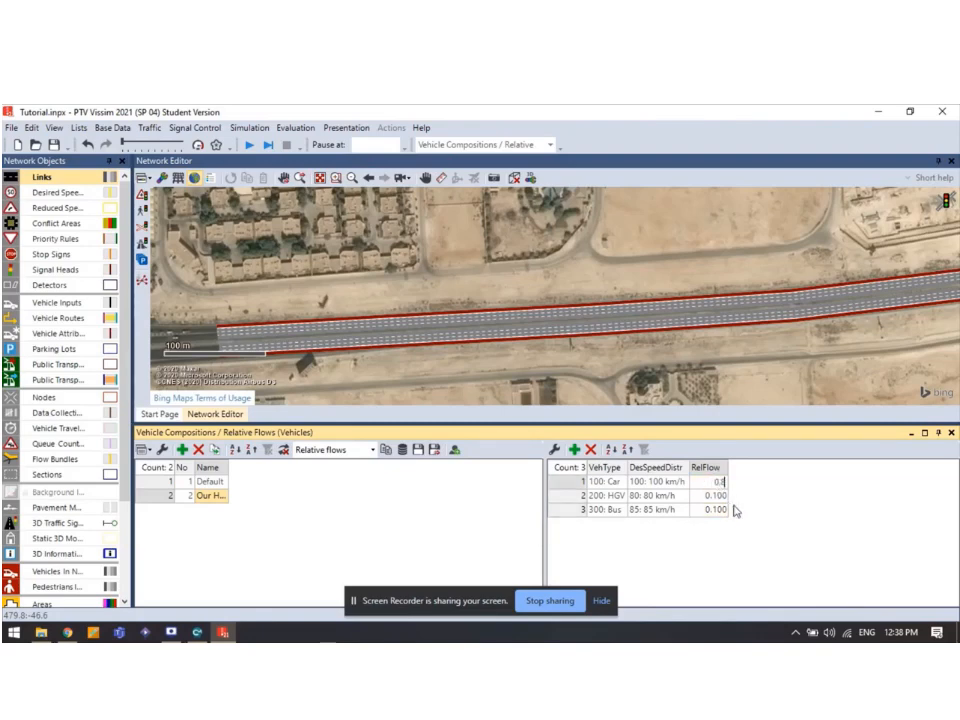
key(Return)
Widen the Name column so 'Our Highway' shows, and enlarge the network map.
drag(229, 468, 278, 467)
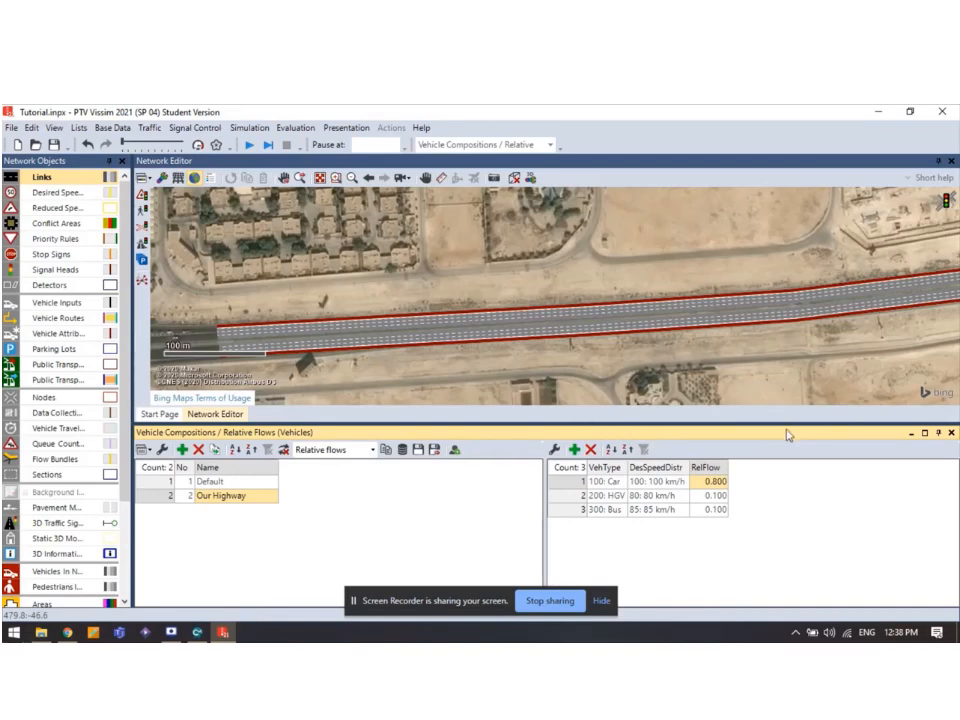
drag(783, 425, 784, 483)
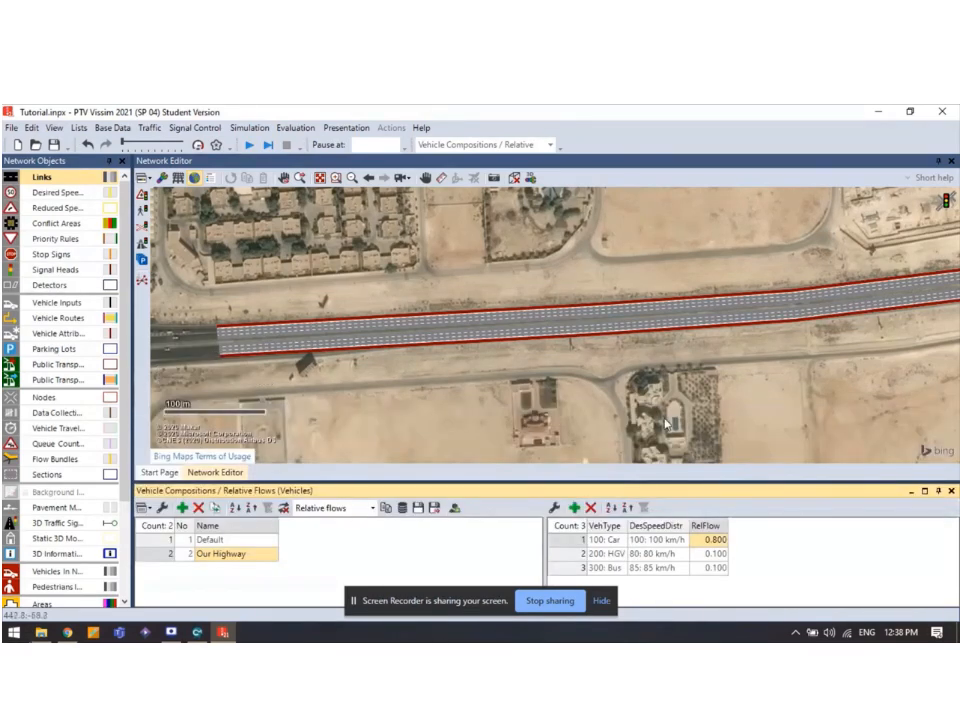
drag(422, 396, 583, 403)
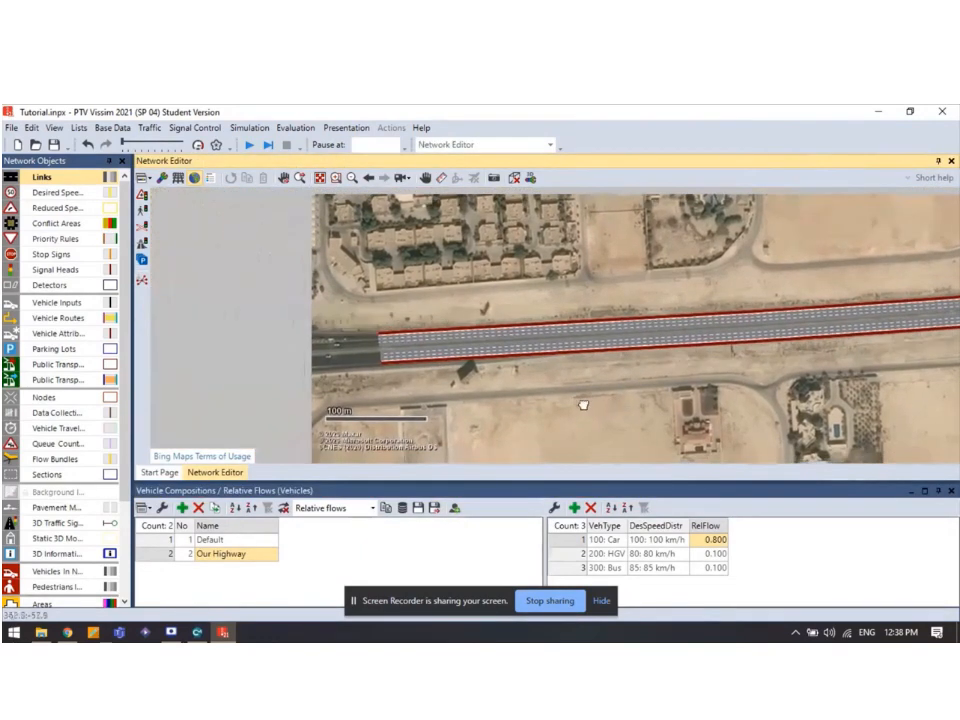
Create vehicle inputs on the West-East and East-West links.
click(55, 303)
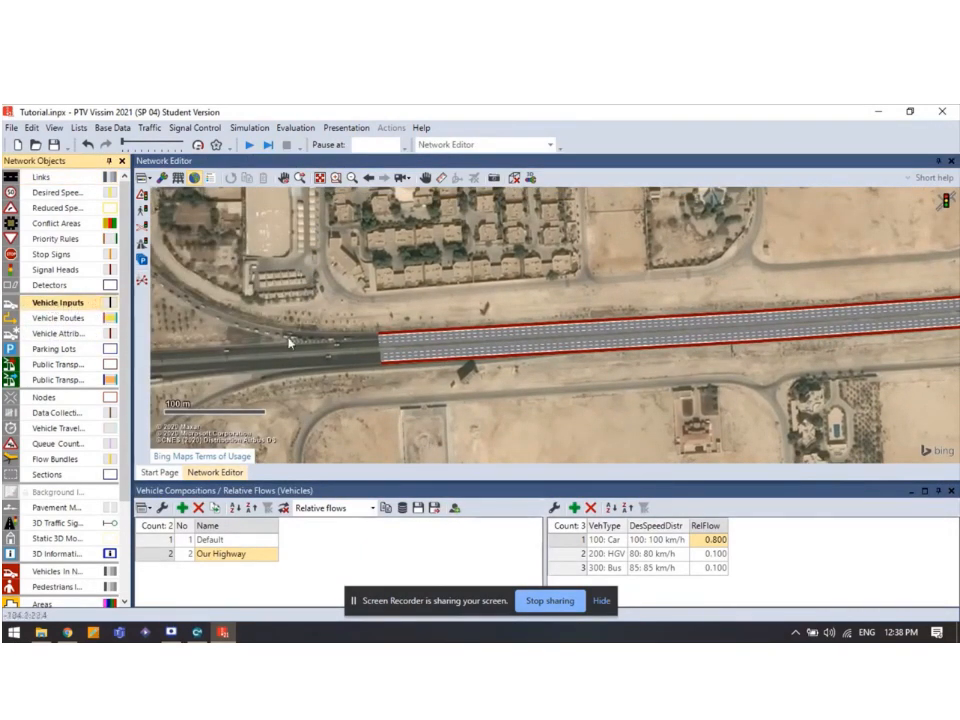
ctrl+right_click(387, 353)
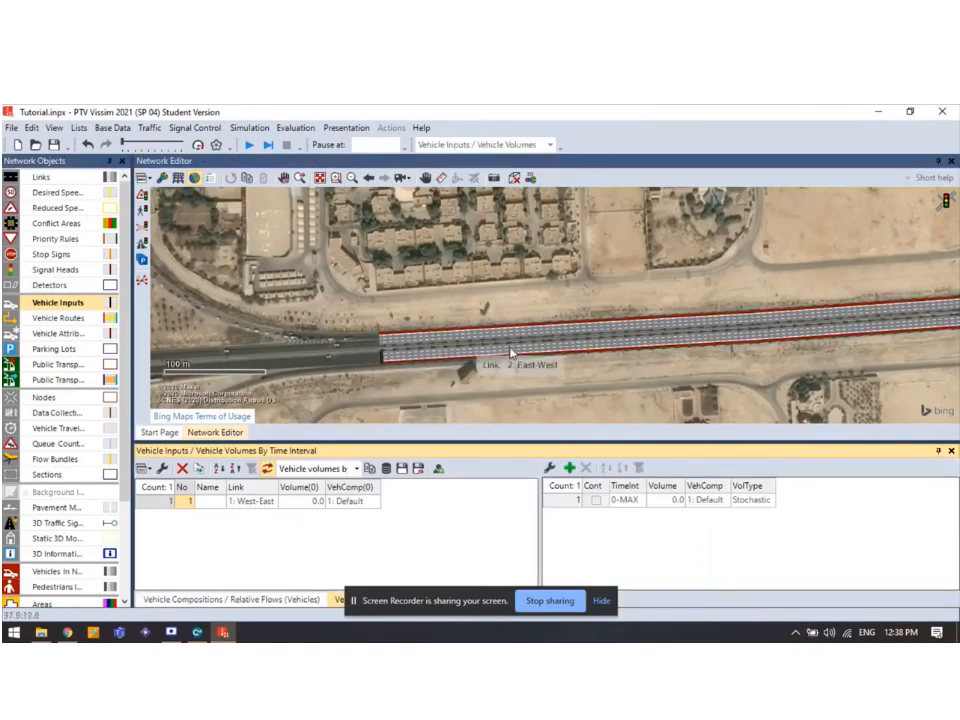
scroll(323, 377, up, 2)
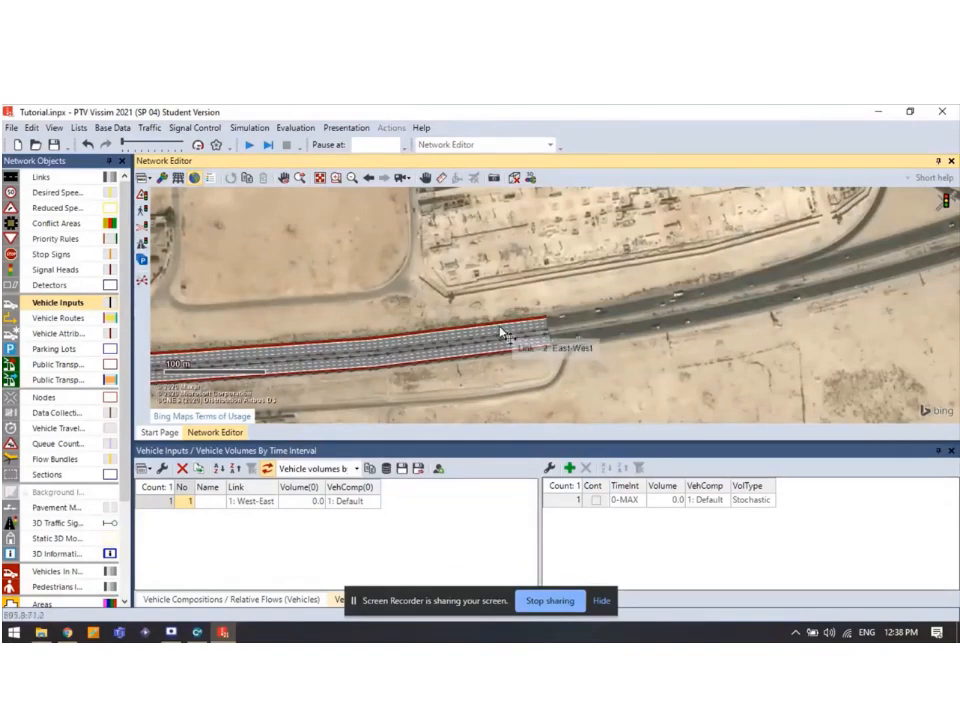
ctrl+right_click(506, 333)
drag(430, 396, 635, 323)
drag(474, 357, 606, 364)
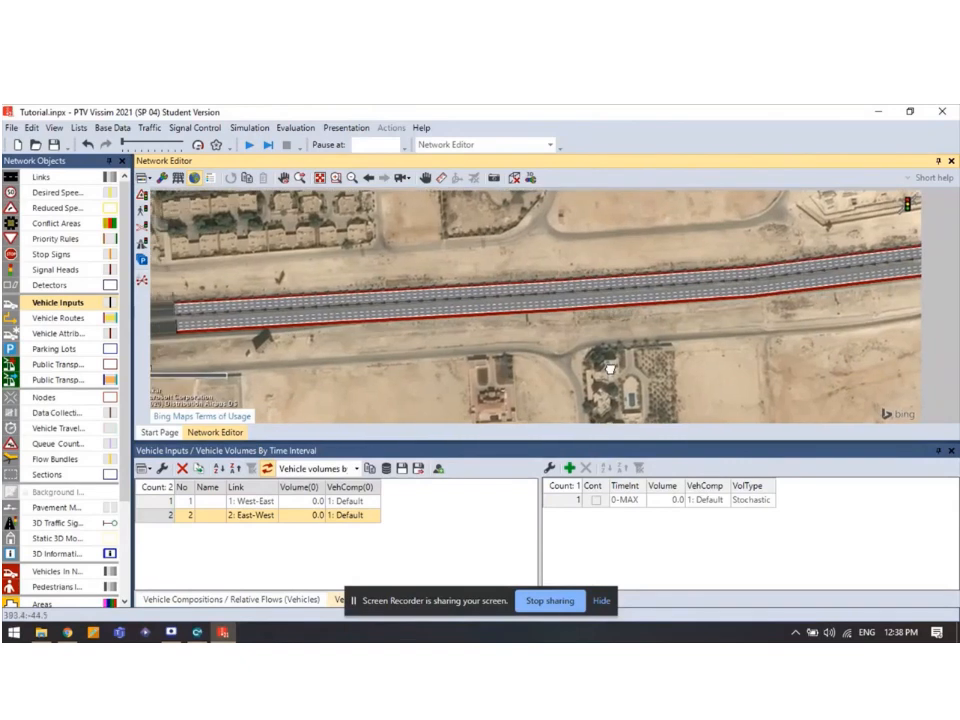
Assign the 'Our Highway' composition to both vehicle inputs.
click(373, 502)
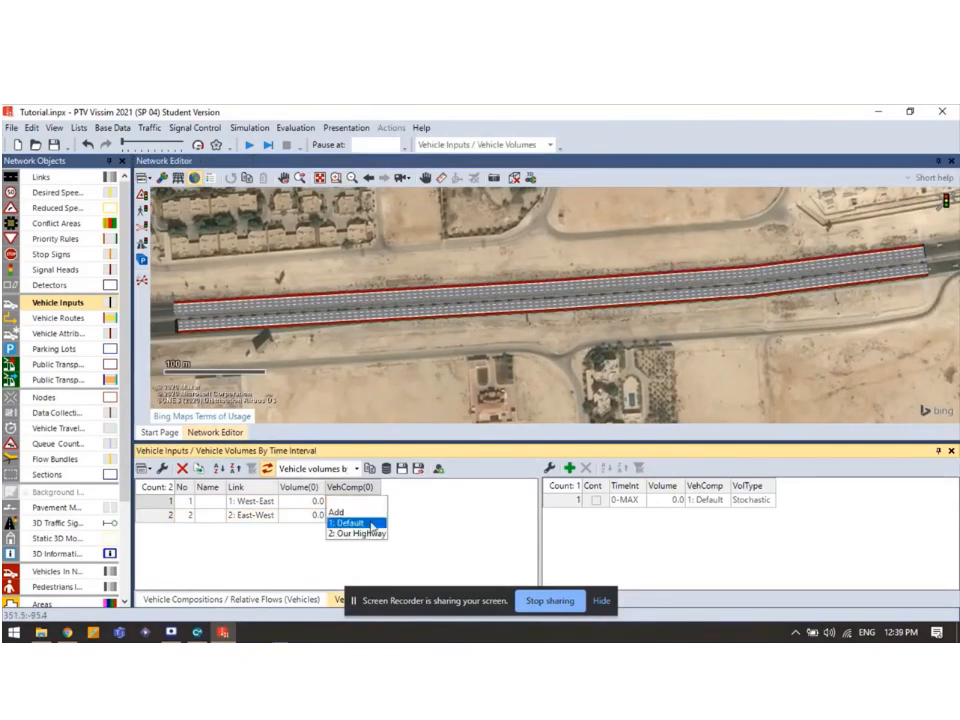
click(369, 535)
click(373, 515)
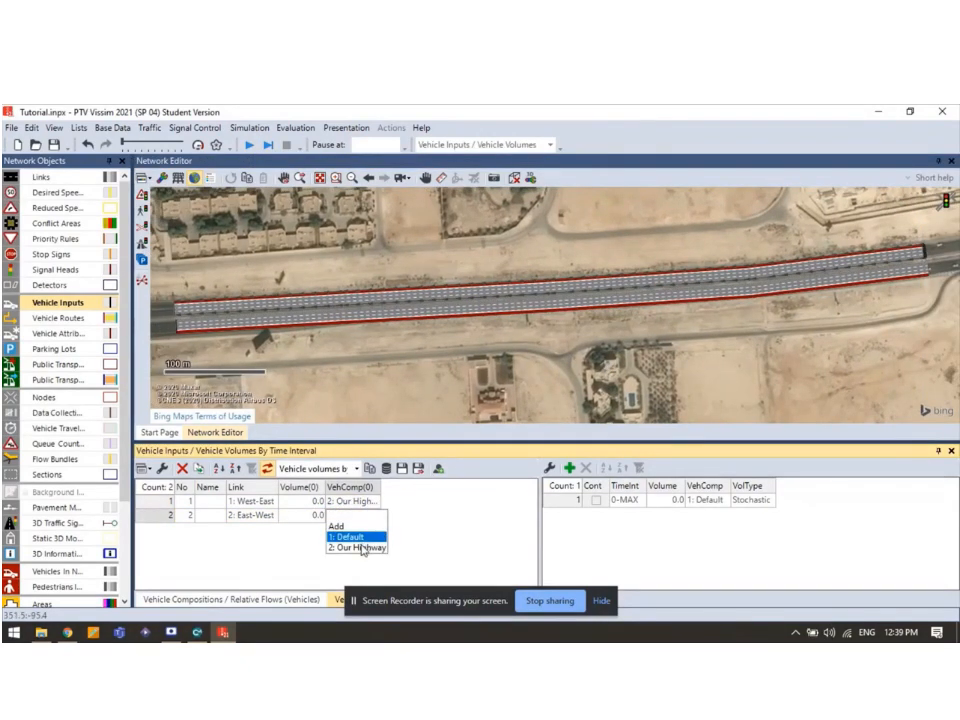
click(362, 548)
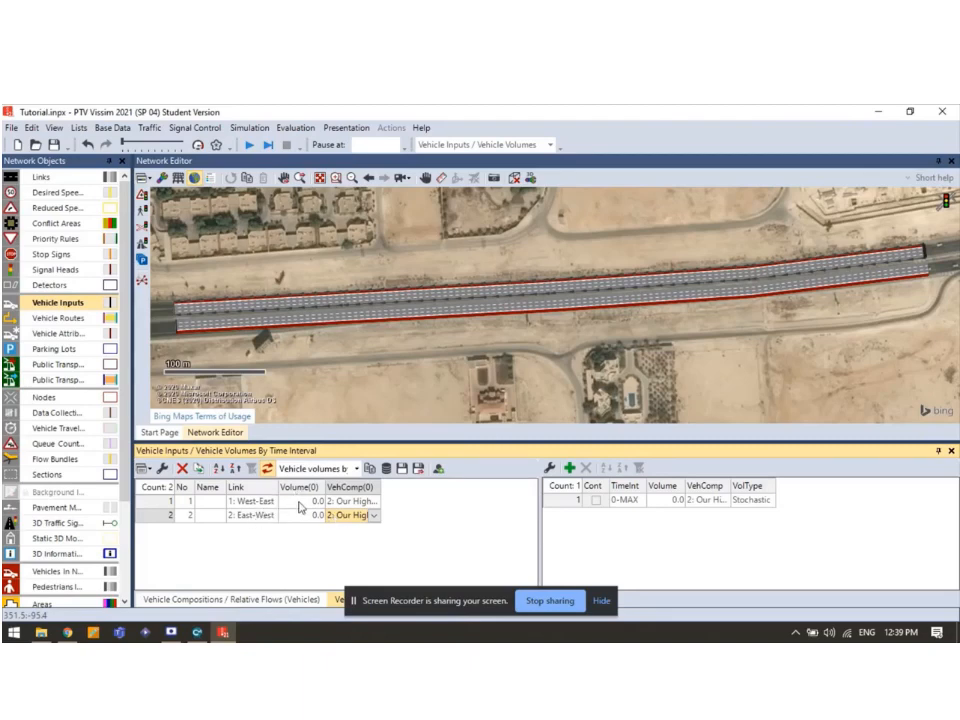
Enter volumes of 1000 for the West-East input and 1200 for the East-West input.
click(303, 501)
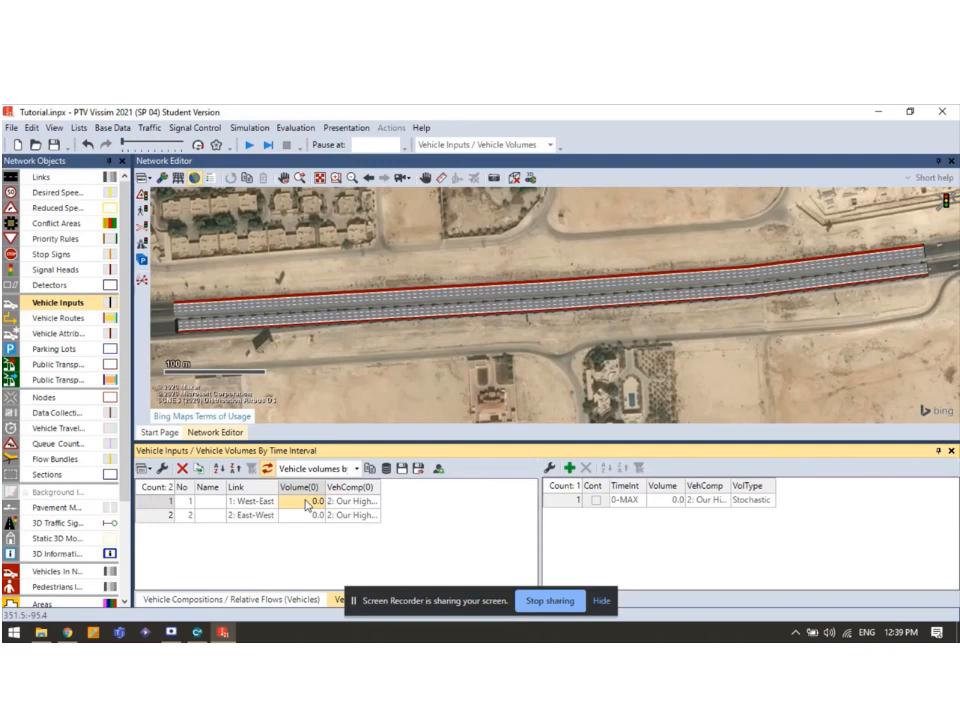
text(1000)
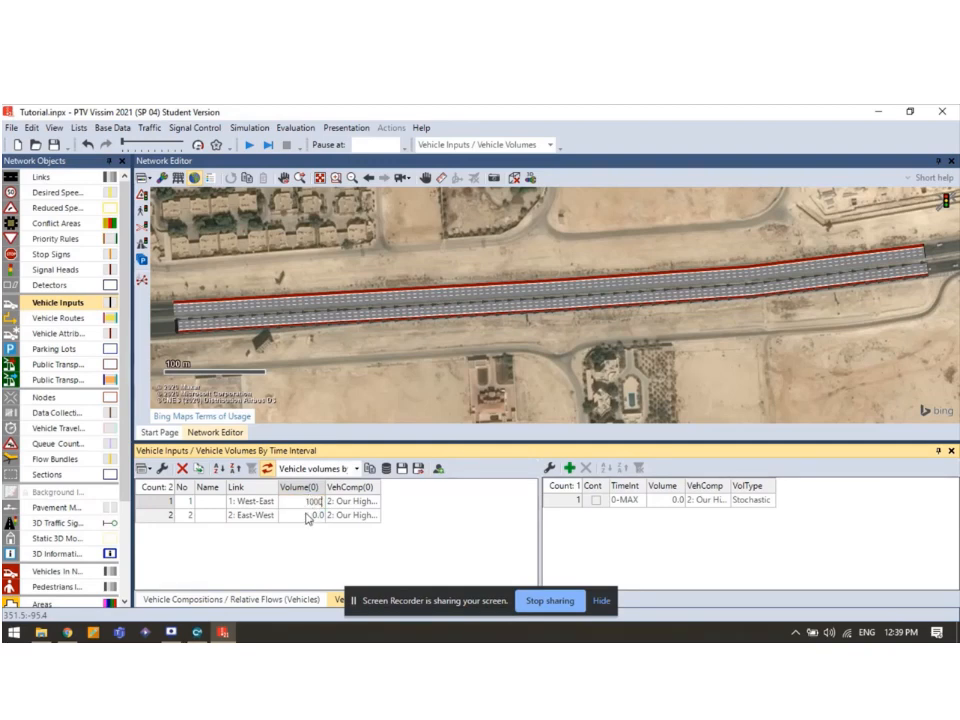
click(308, 518)
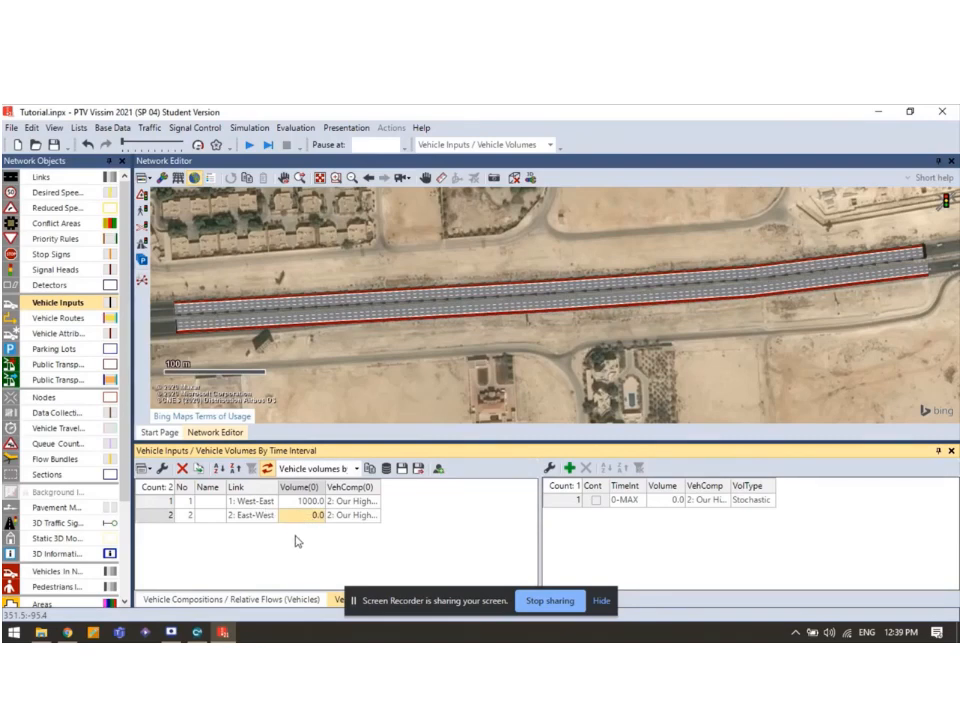
text(1200)
key(Return)
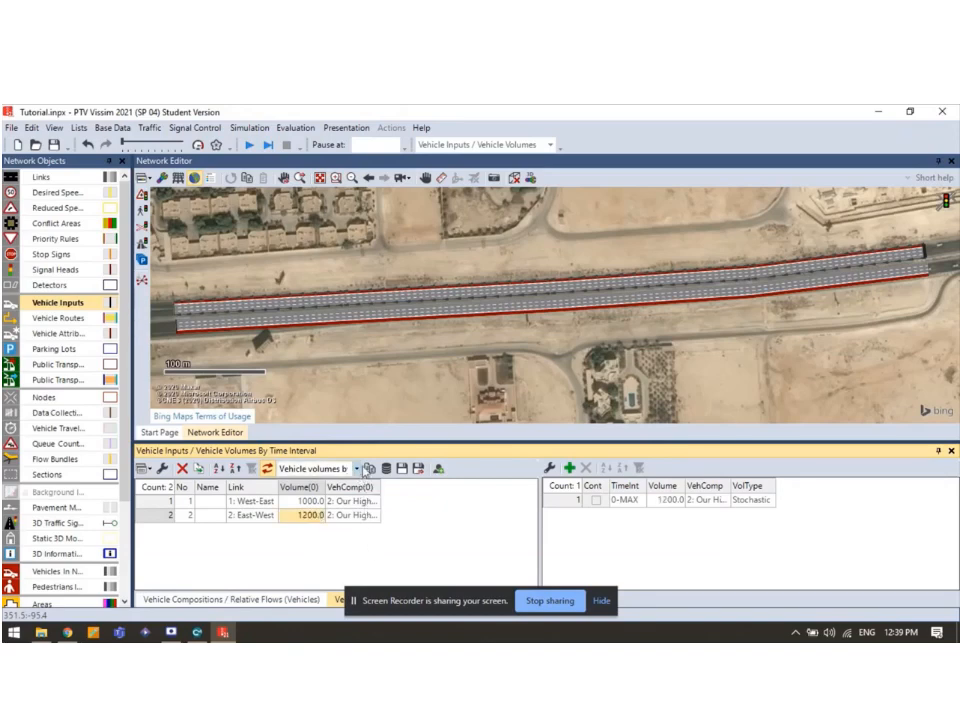
click(326, 276)
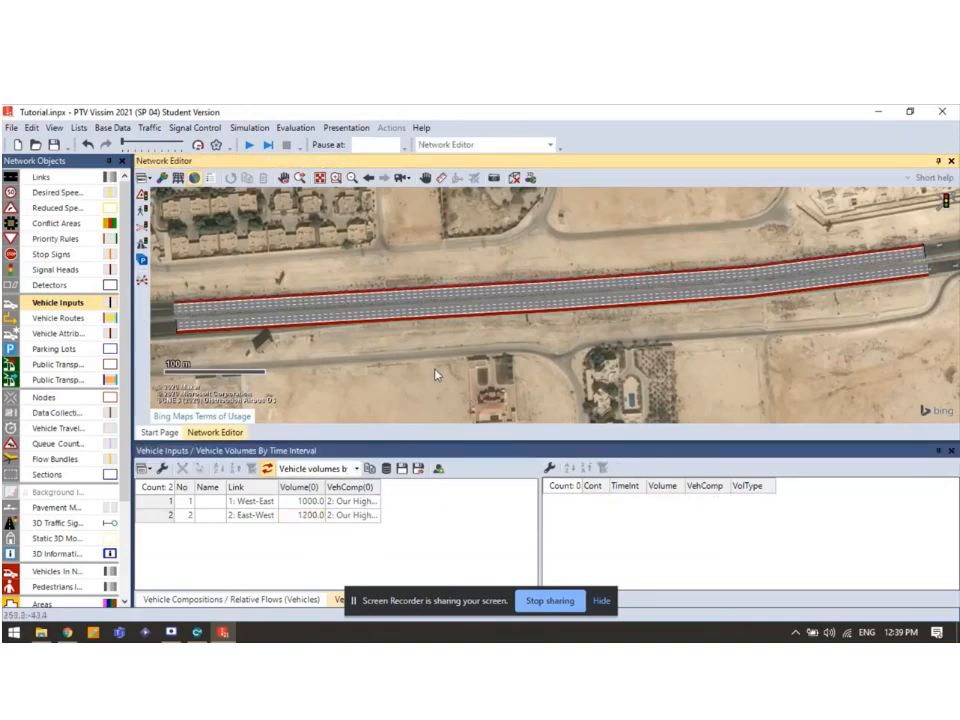
Run the simulation after saving the changes, then stop it.
click(249, 145)
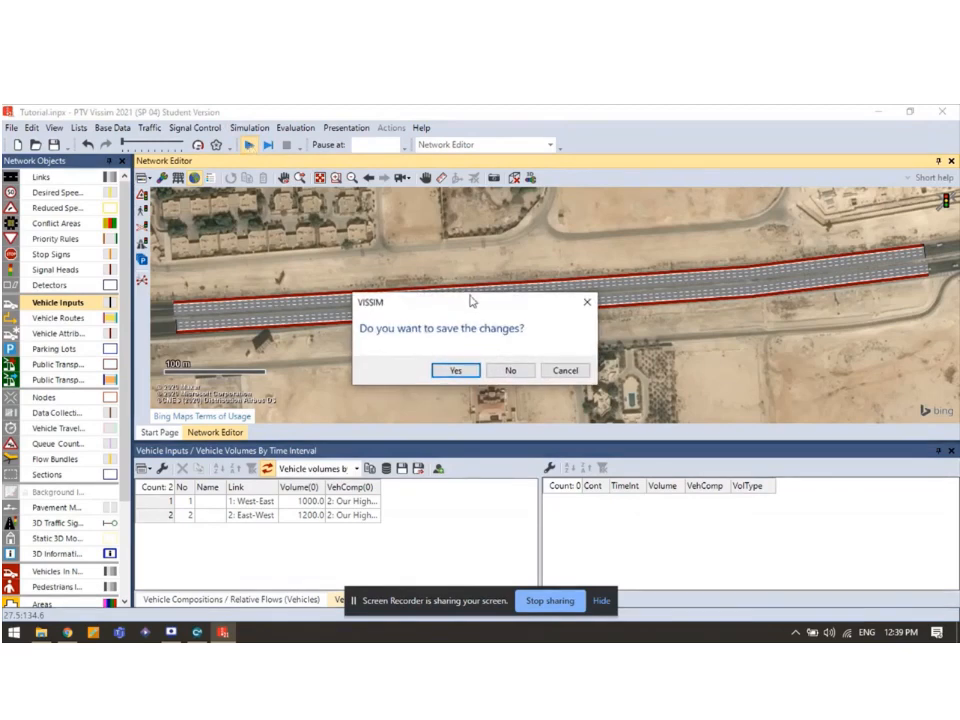
click(456, 371)
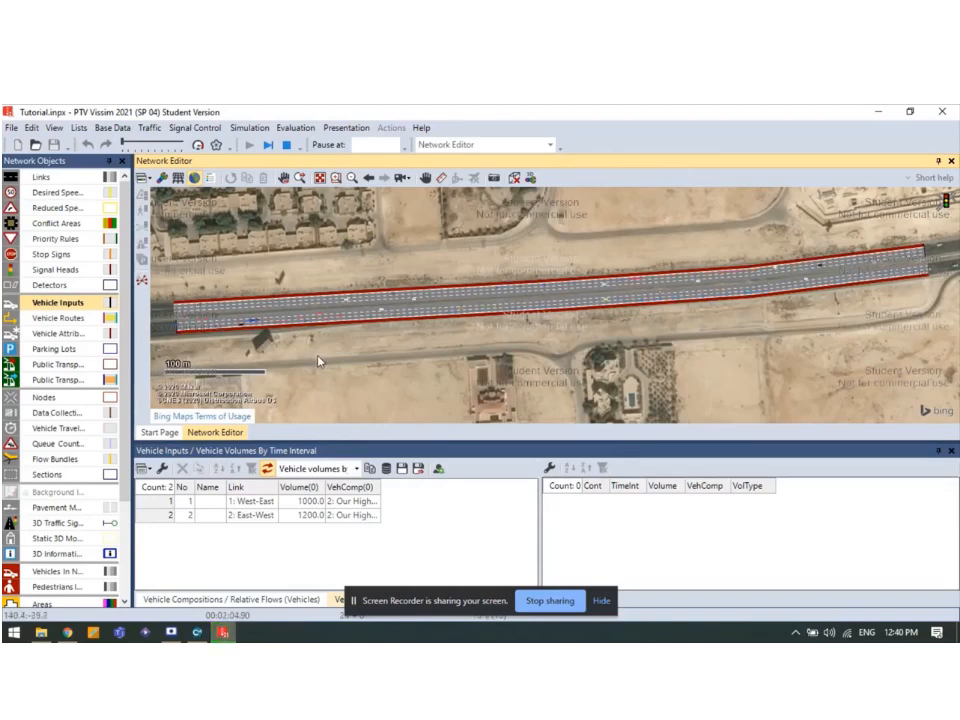
click(288, 146)
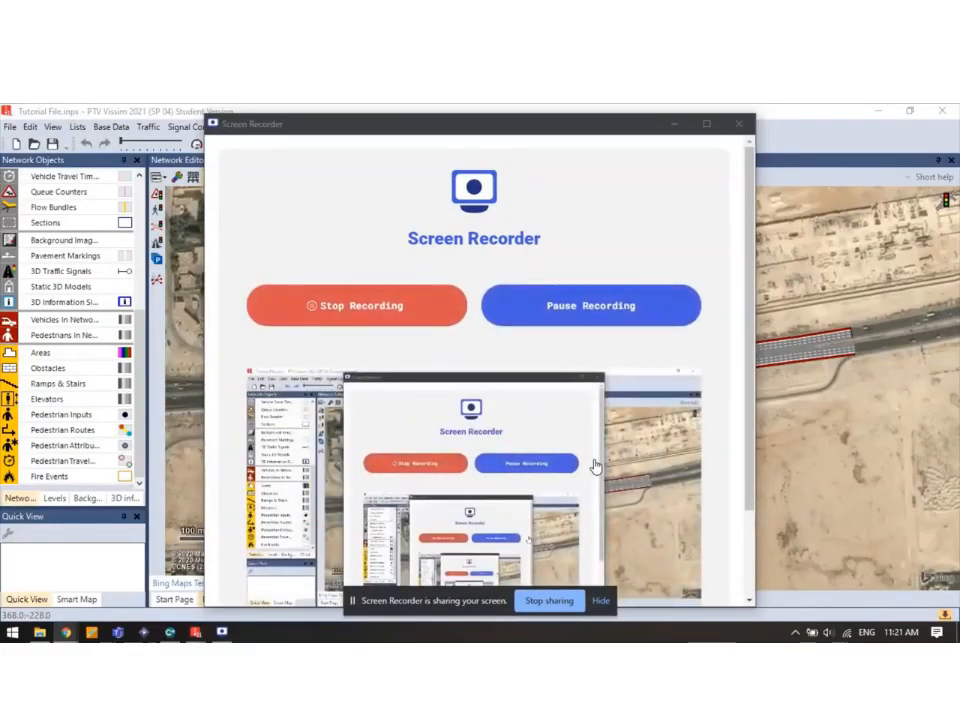
Minimize the Screen Recorder window to reveal the Vissim highway network.
click(673, 123)
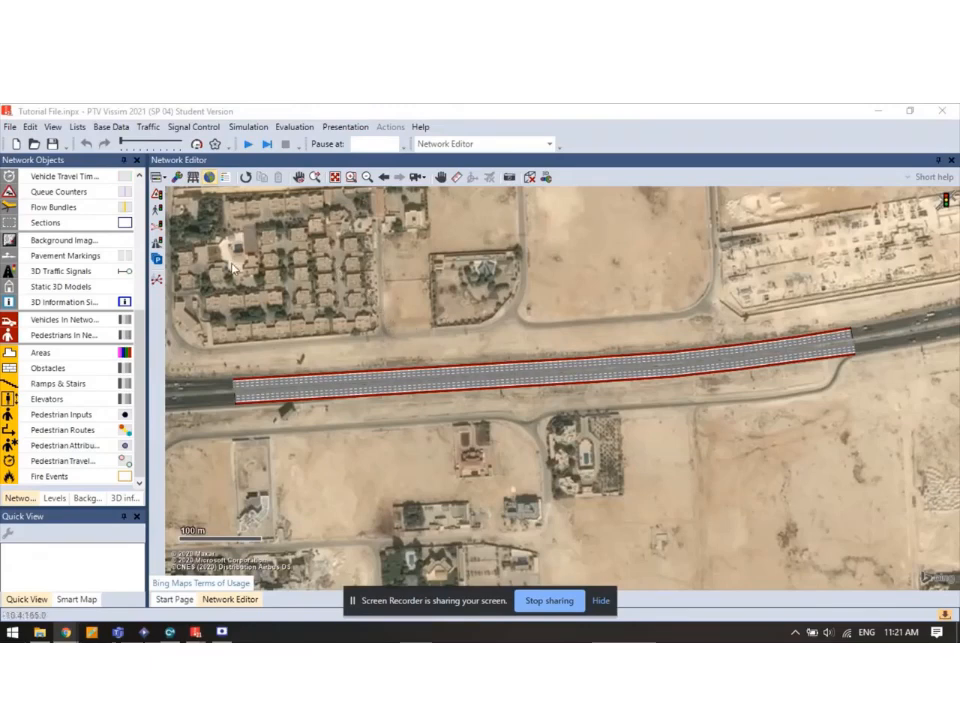
After a brief test run, set simulation resolution to 20 time steps and speed factor 1.0.
click(247, 145)
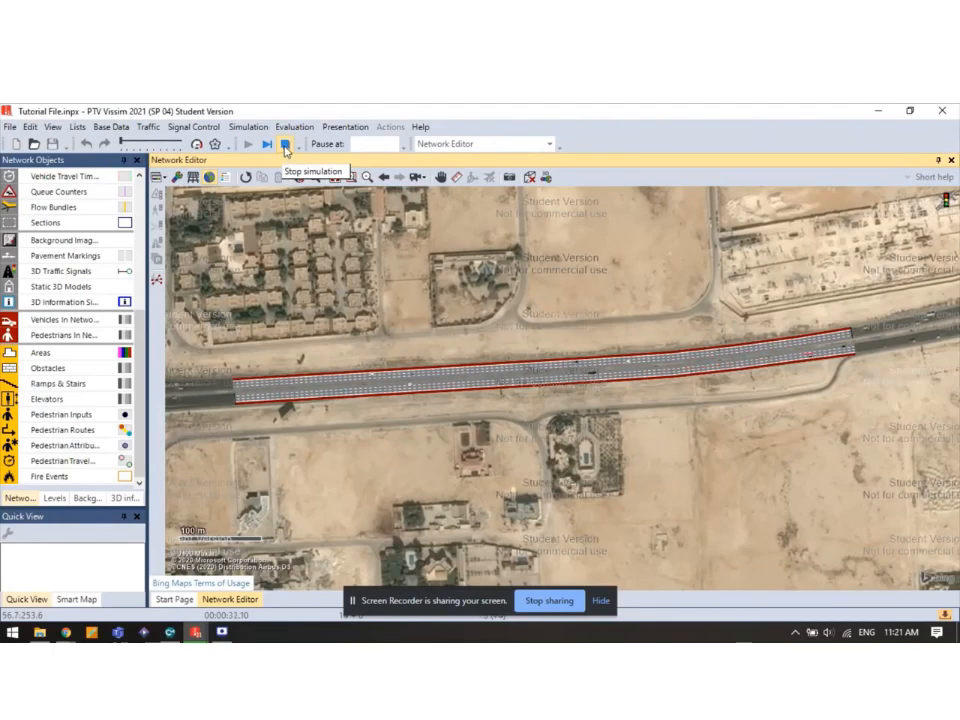
click(285, 148)
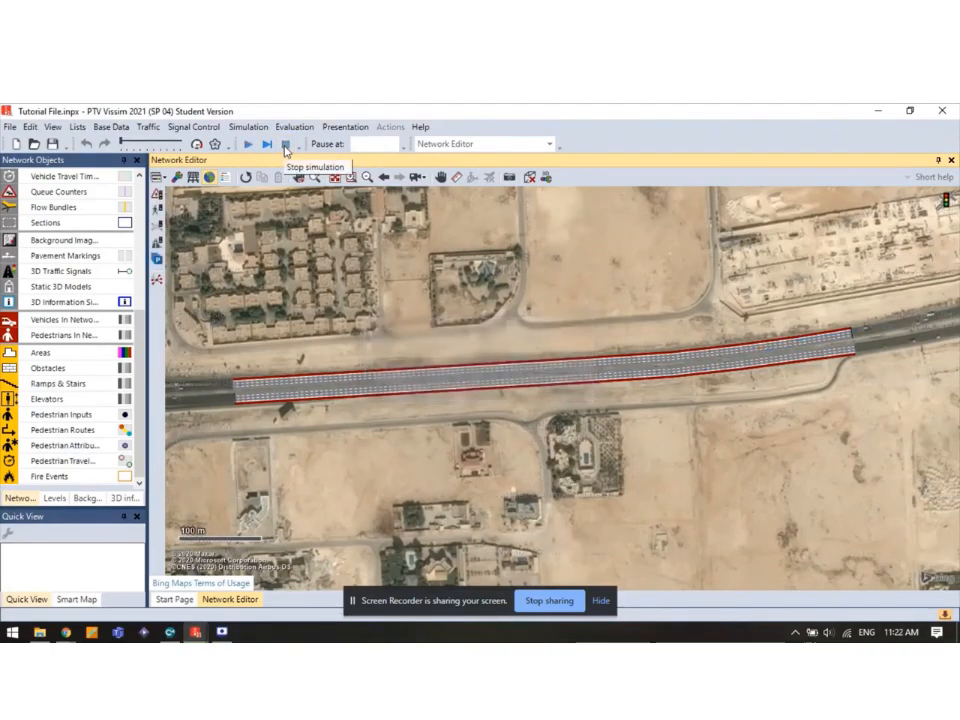
click(242, 129)
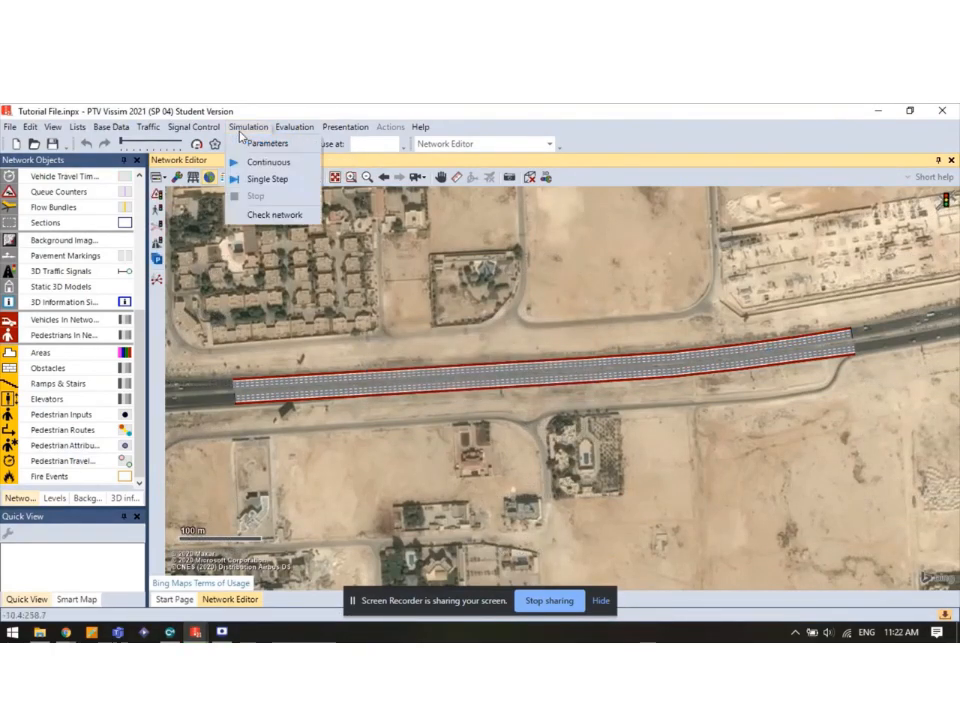
click(253, 147)
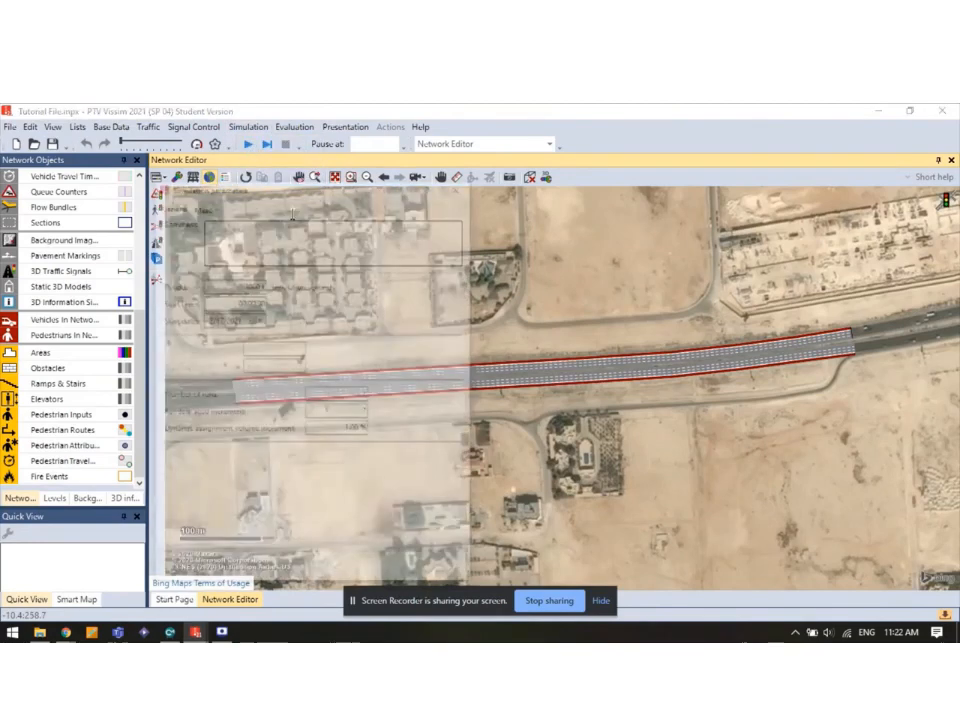
drag(230, 277, 262, 281)
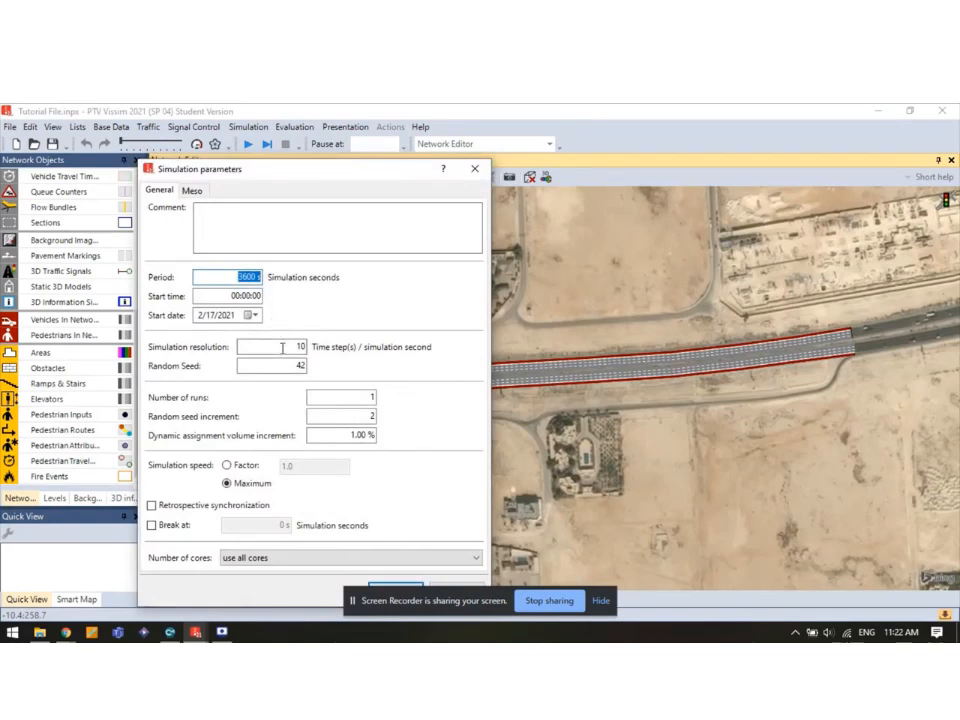
drag(276, 346, 321, 350)
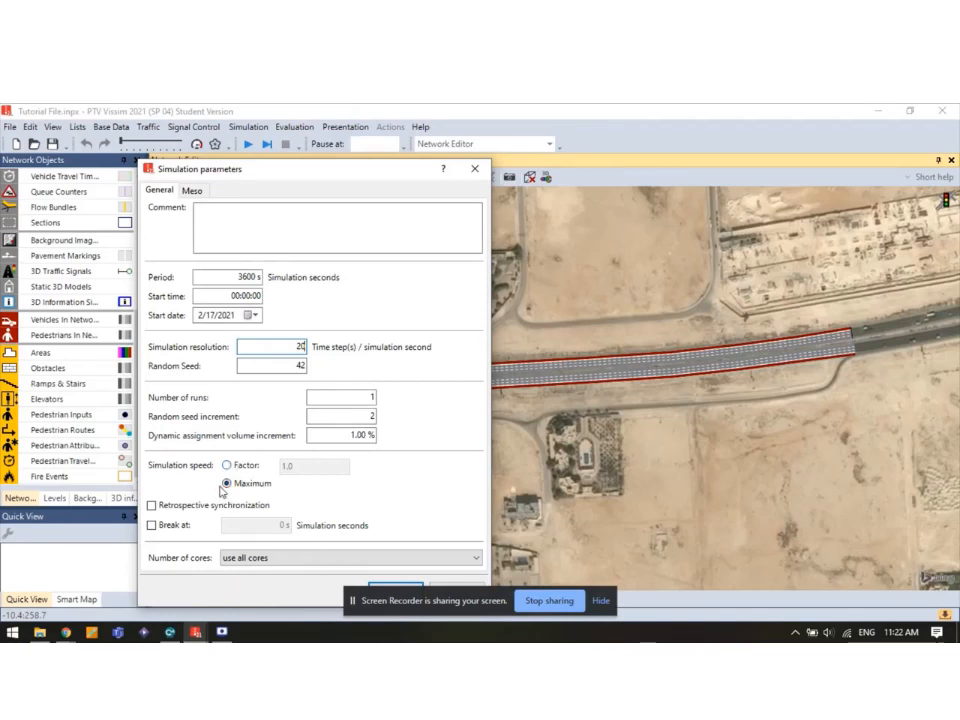
click(226, 465)
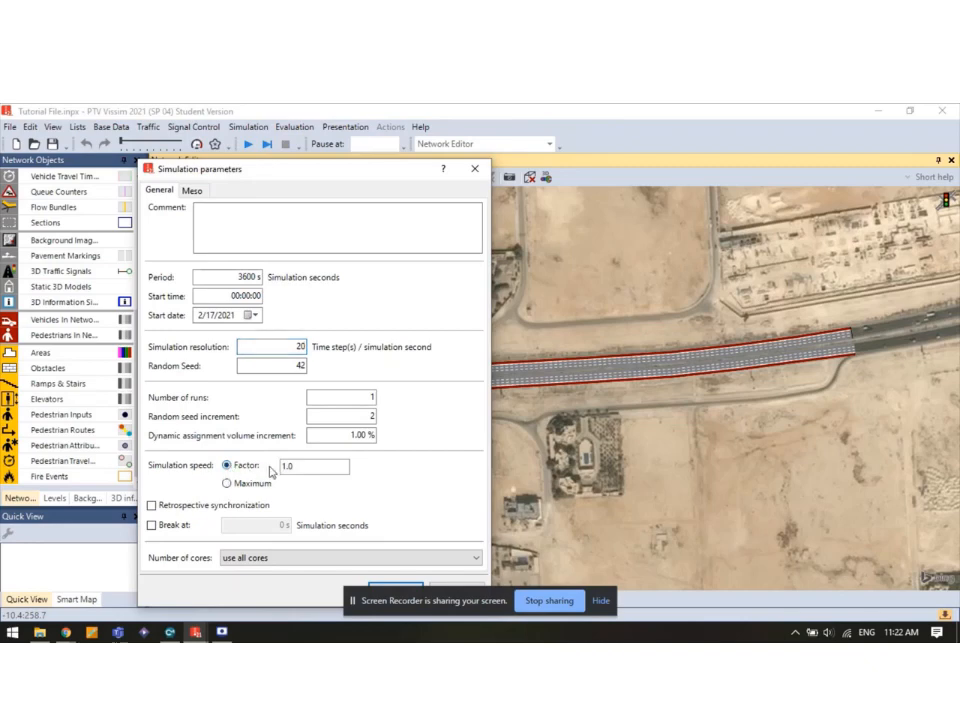
click(297, 466)
drag(301, 178, 291, 142)
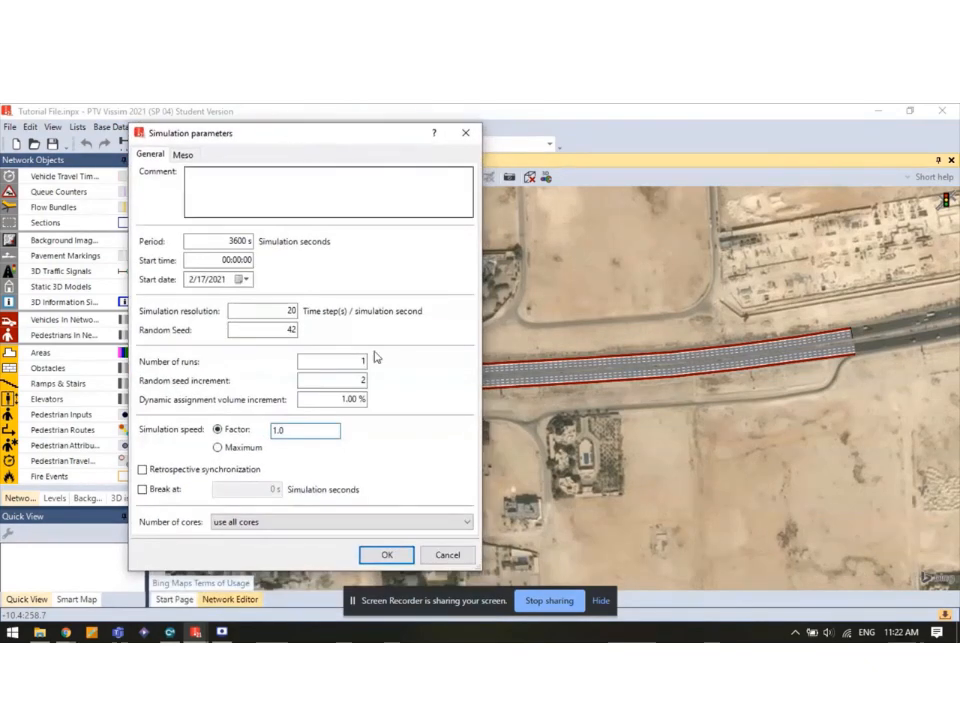
click(386, 556)
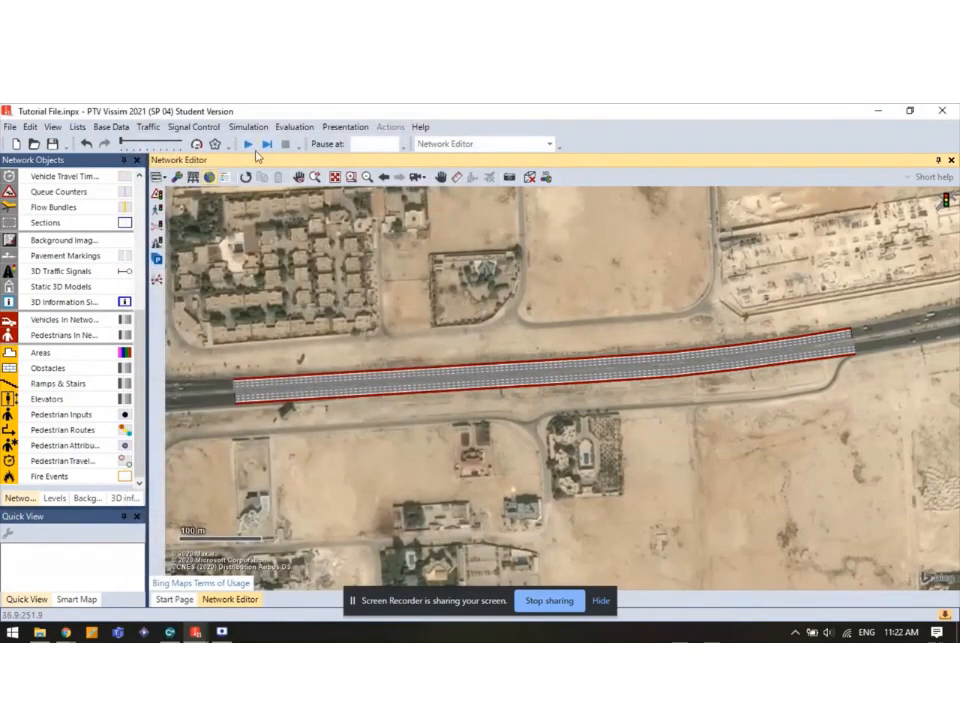
Save and run the simulation continuously, watching traffic in 3D before returning to 2D.
click(249, 145)
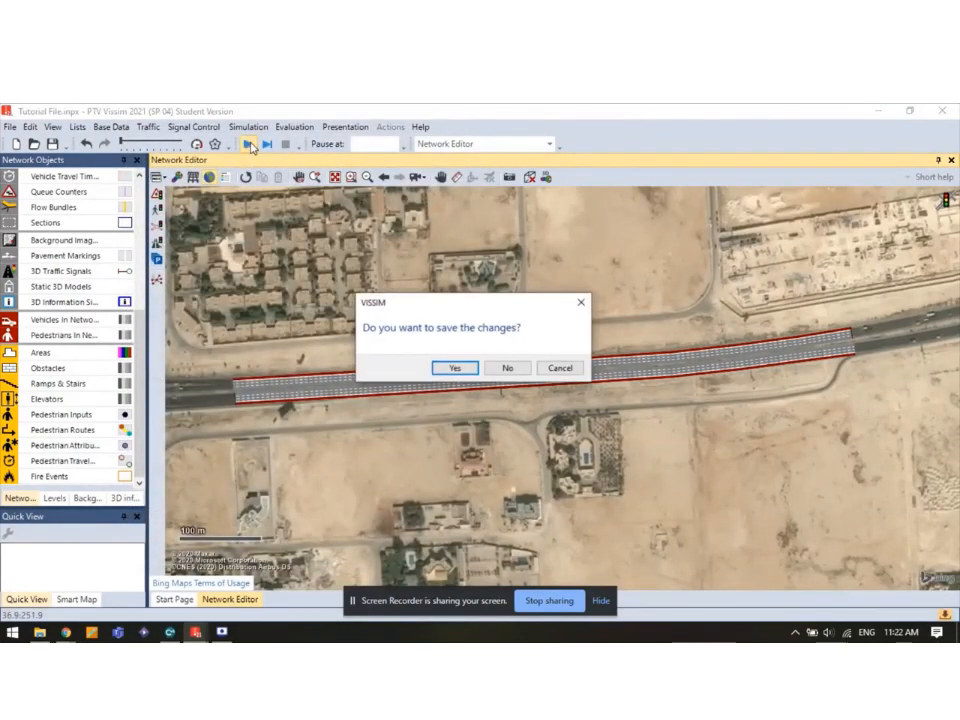
click(458, 370)
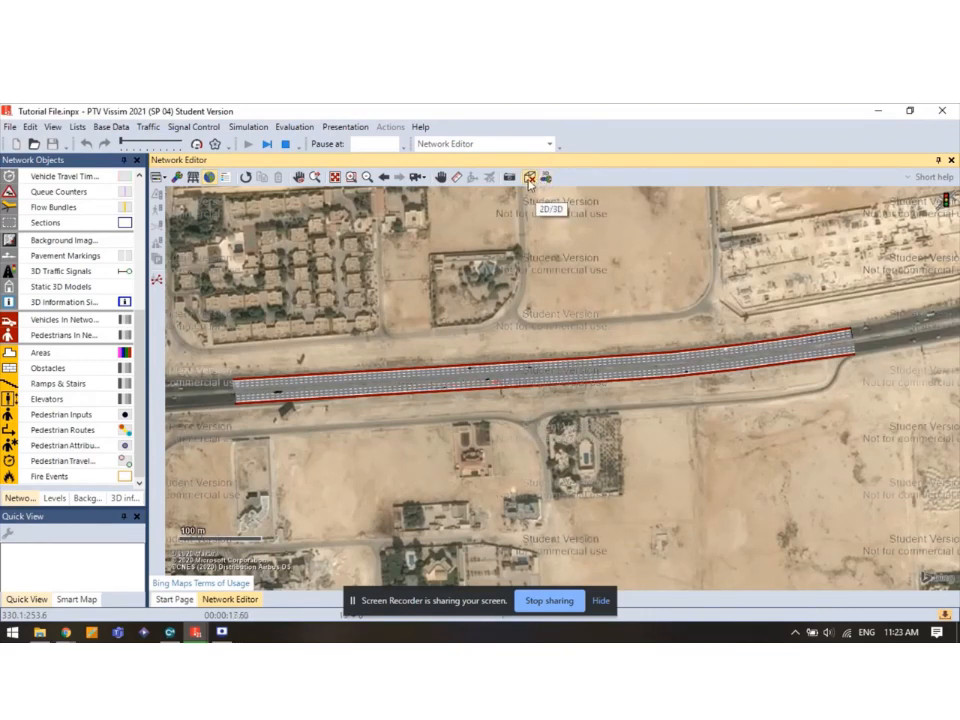
click(531, 179)
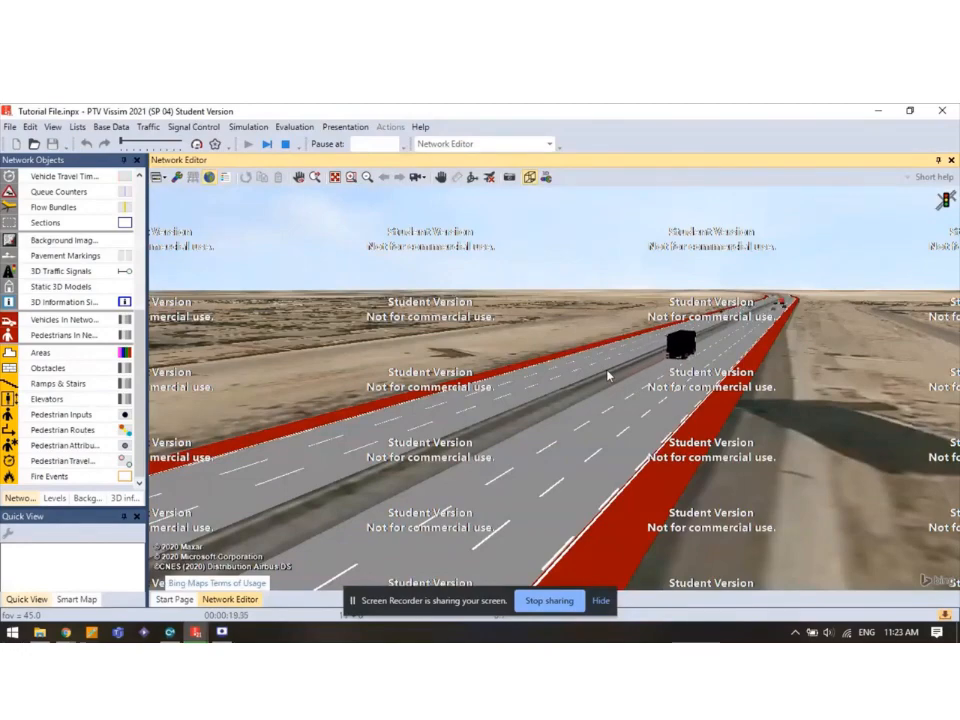
scroll(602, 376, down, 5)
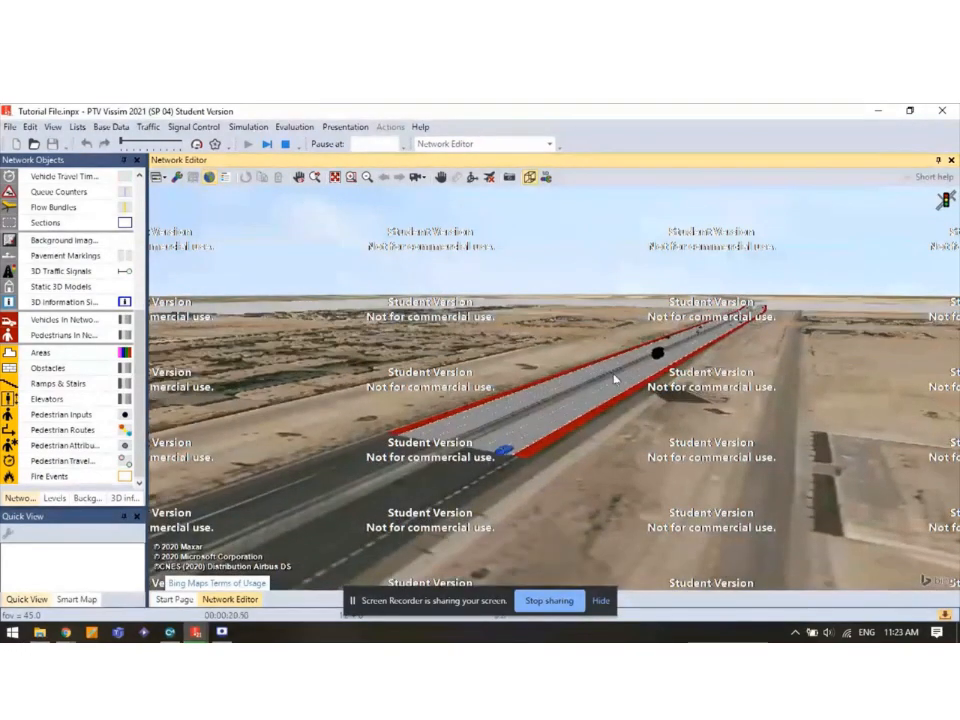
scroll(616, 379, up, 5)
drag(635, 388, 471, 491)
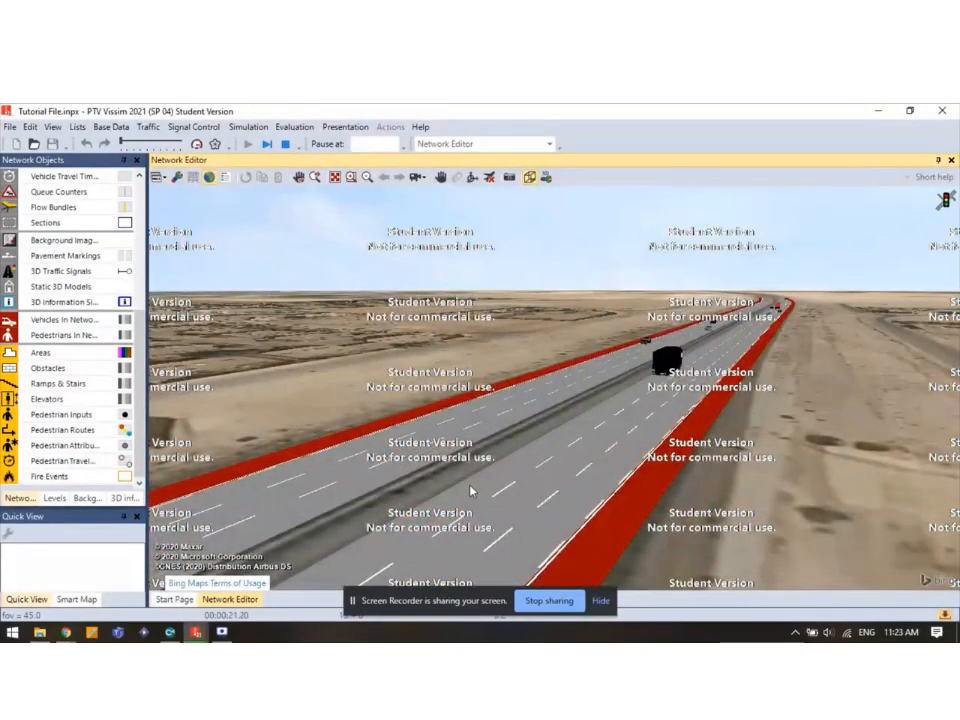
scroll(578, 416, down, 3)
scroll(582, 416, down, 2)
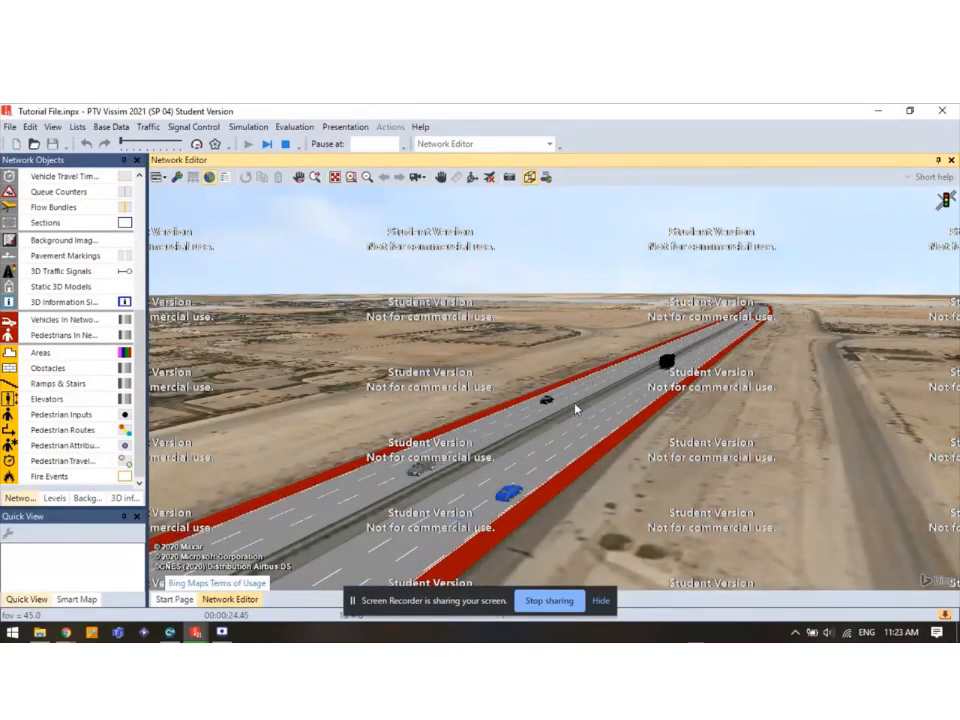
click(530, 179)
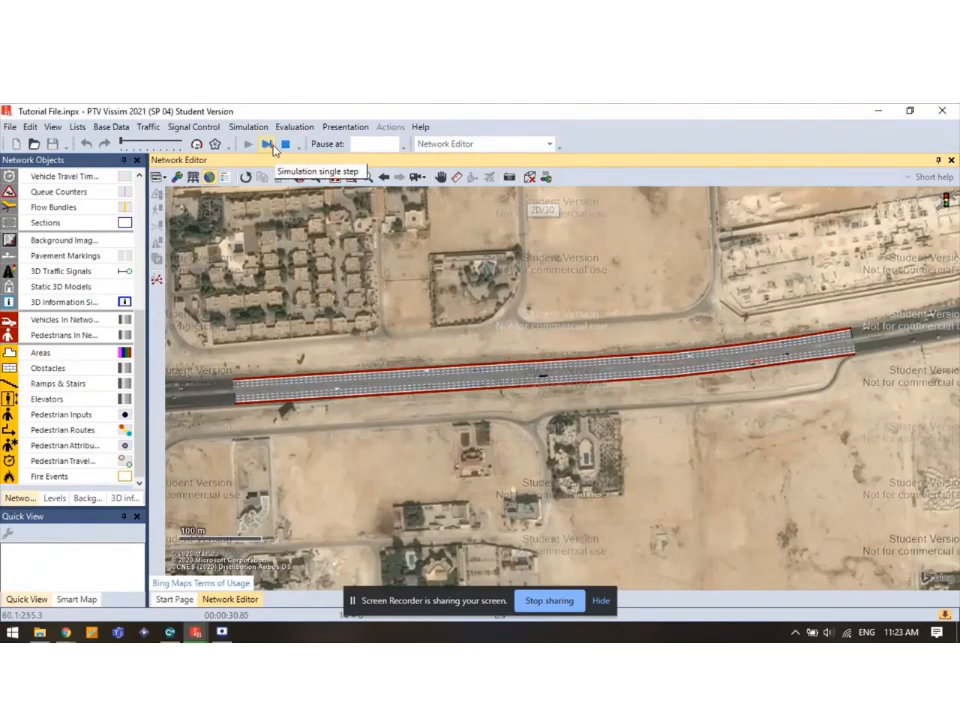
Turn on Quick Mode and dismiss the screen-sharing notice.
click(197, 146)
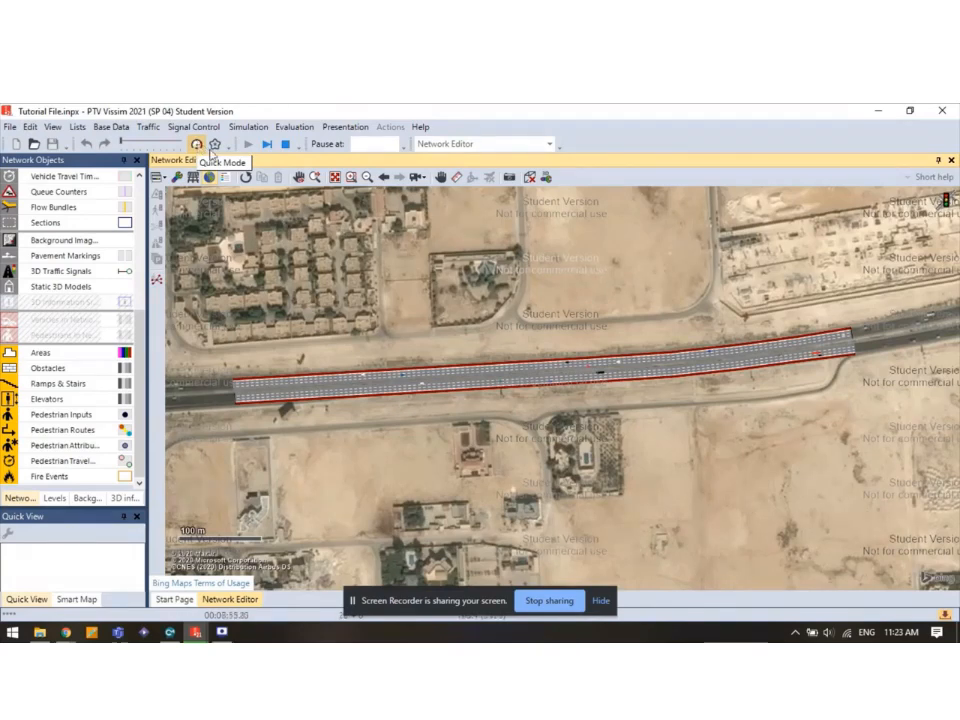
click(198, 145)
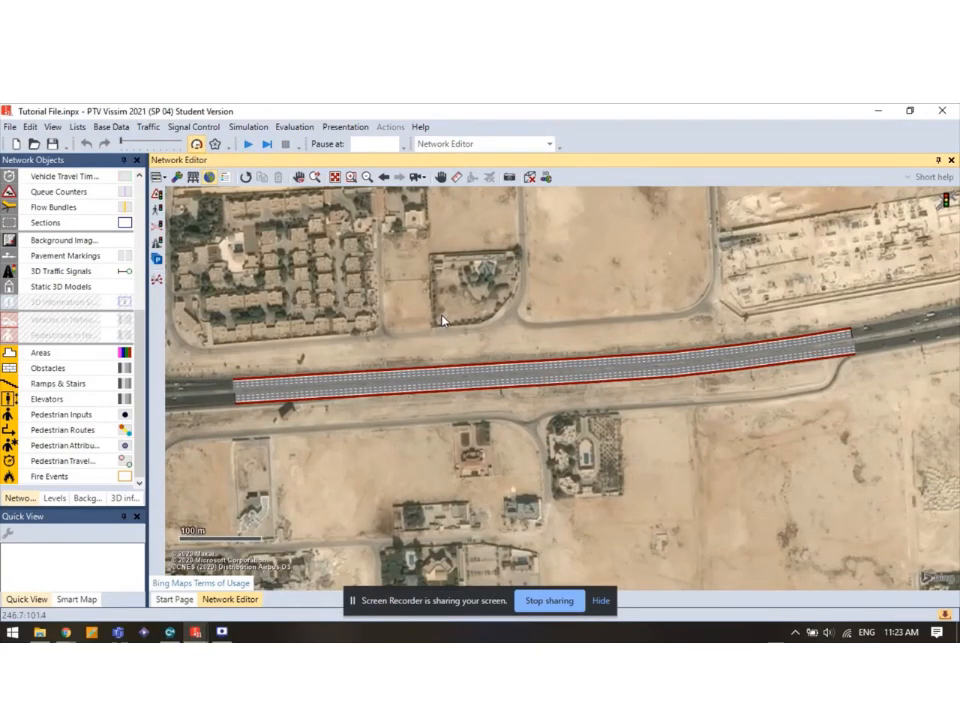
click(602, 606)
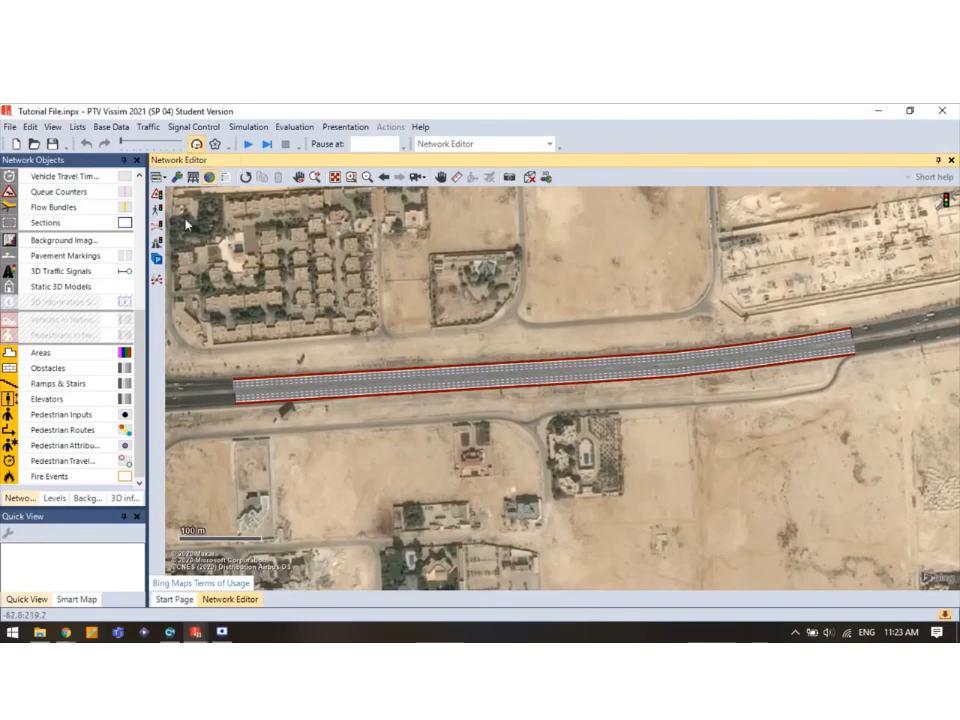
scroll(105, 270, up, 5)
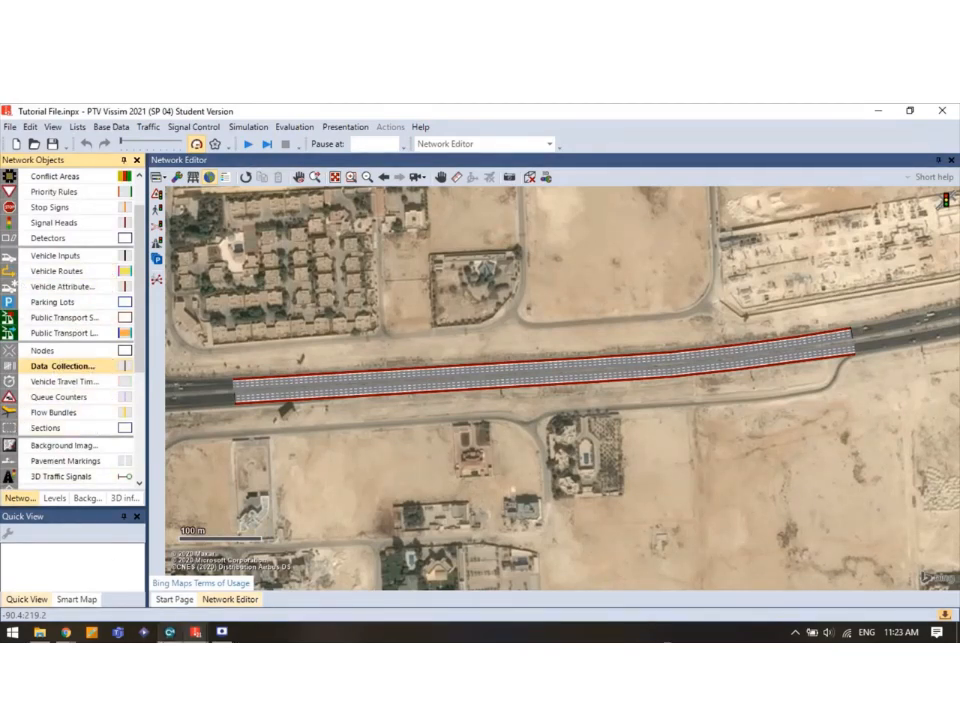
mouse_move(214, 637)
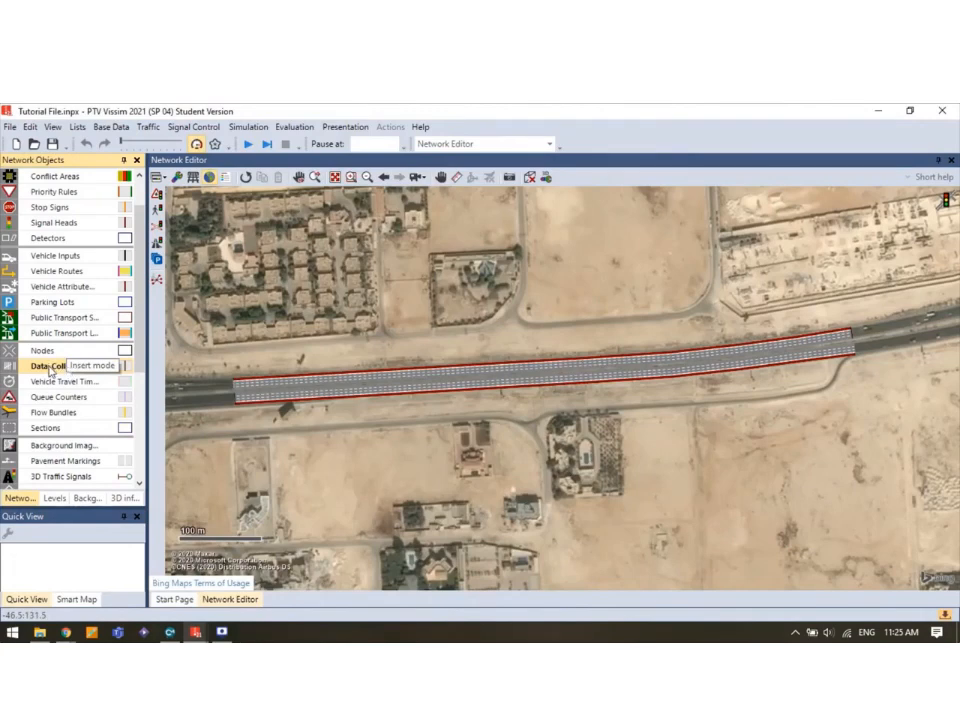
Add data collection points across the East-West and West-East lanes, the sixth on lane 1-2.
click(48, 369)
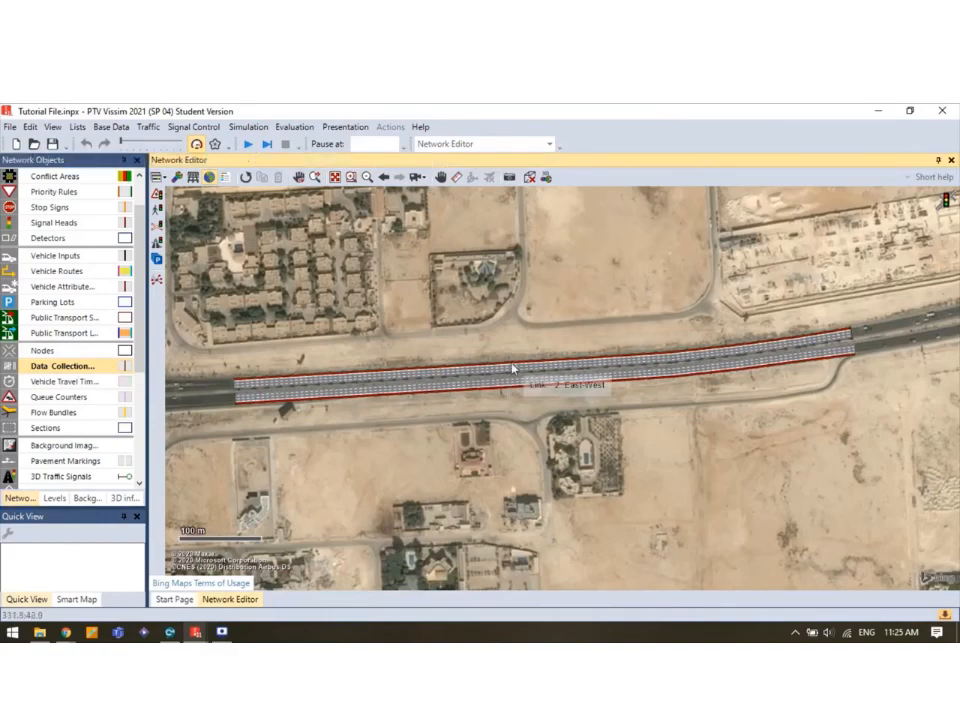
scroll(512, 369, up, 2)
scroll(512, 369, up, 3)
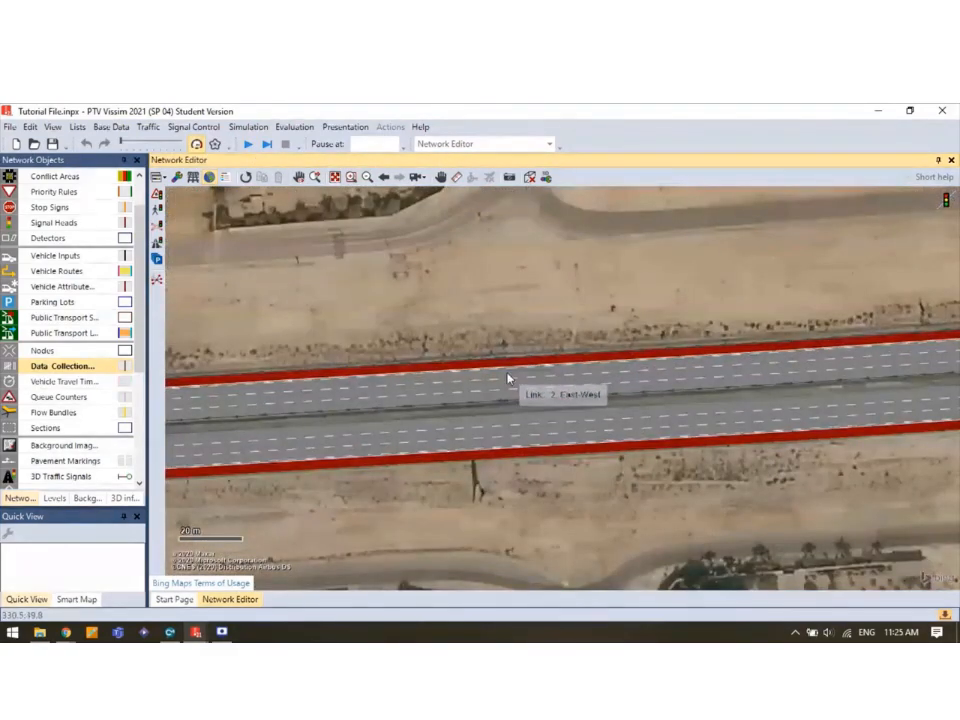
click(508, 380)
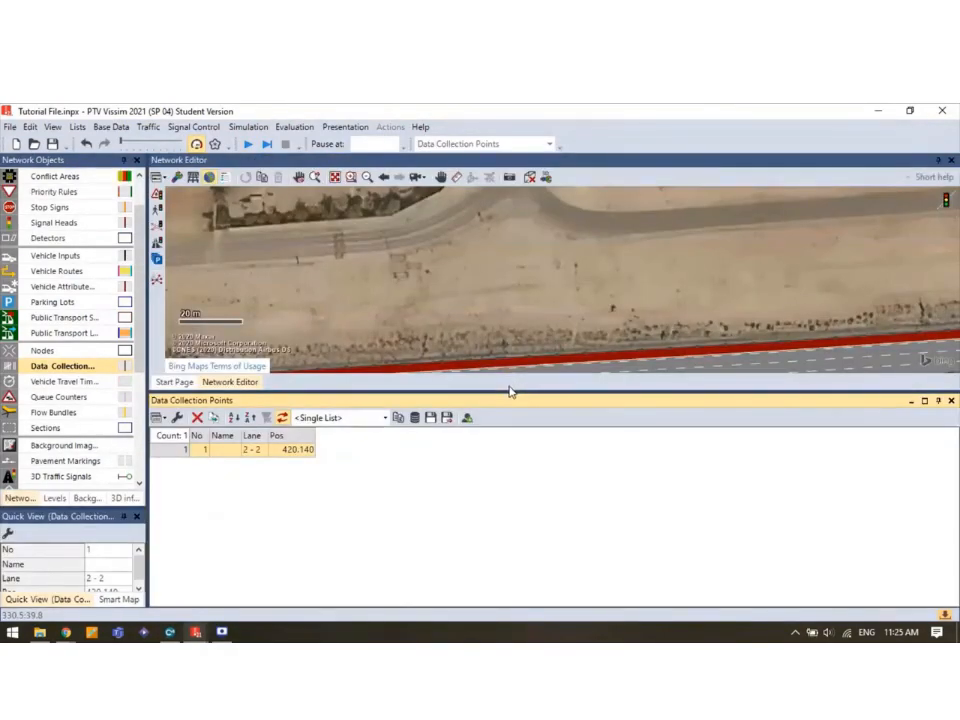
drag(505, 393, 508, 465)
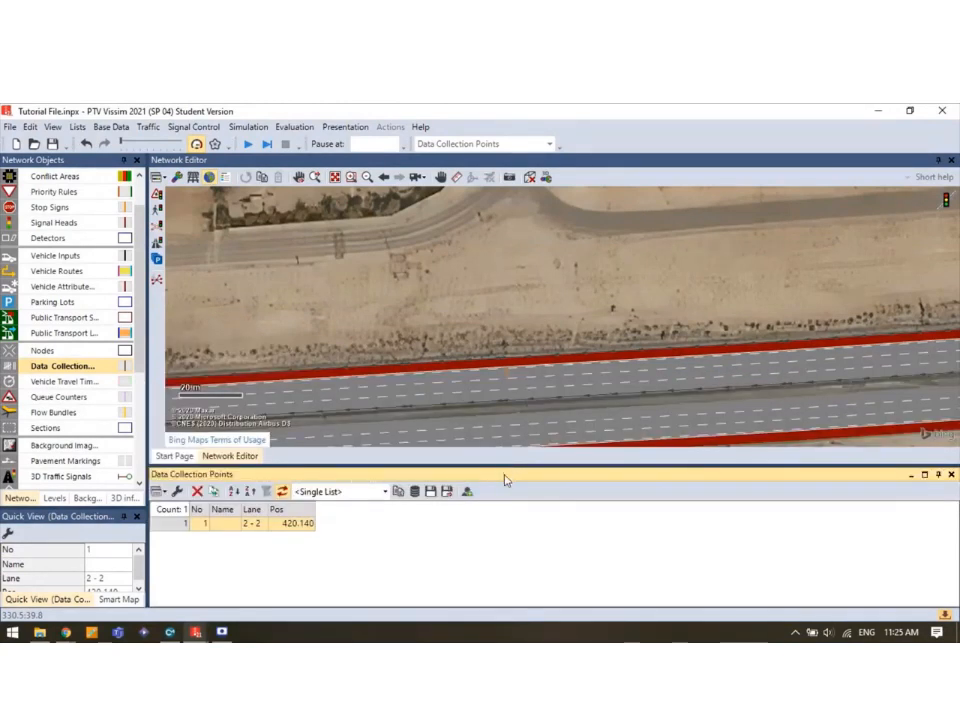
drag(500, 465, 500, 483)
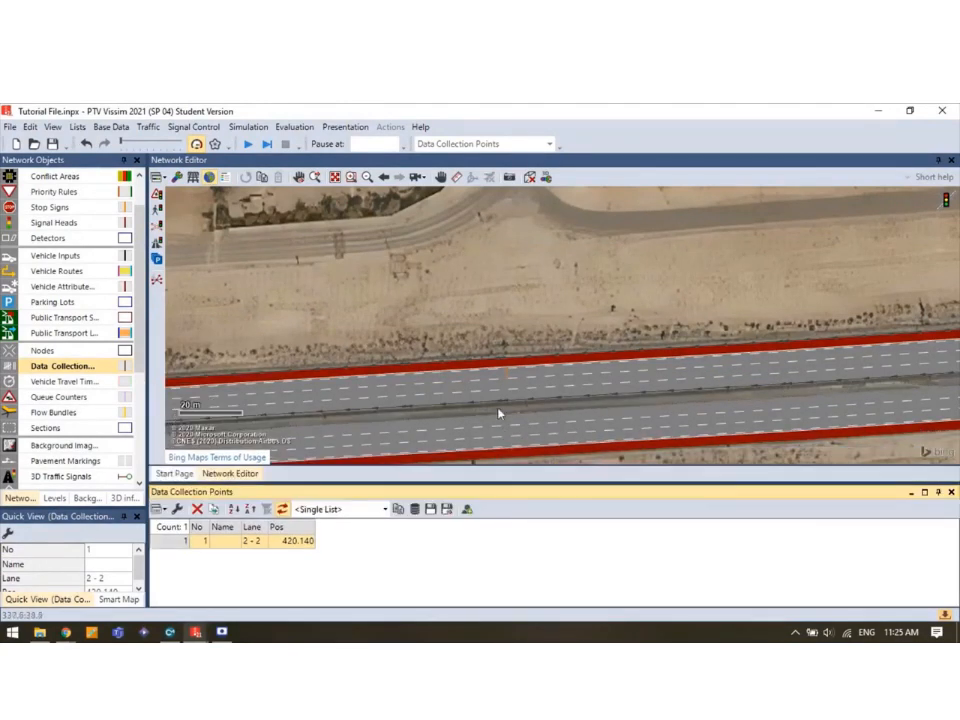
ctrl+right_click(510, 385)
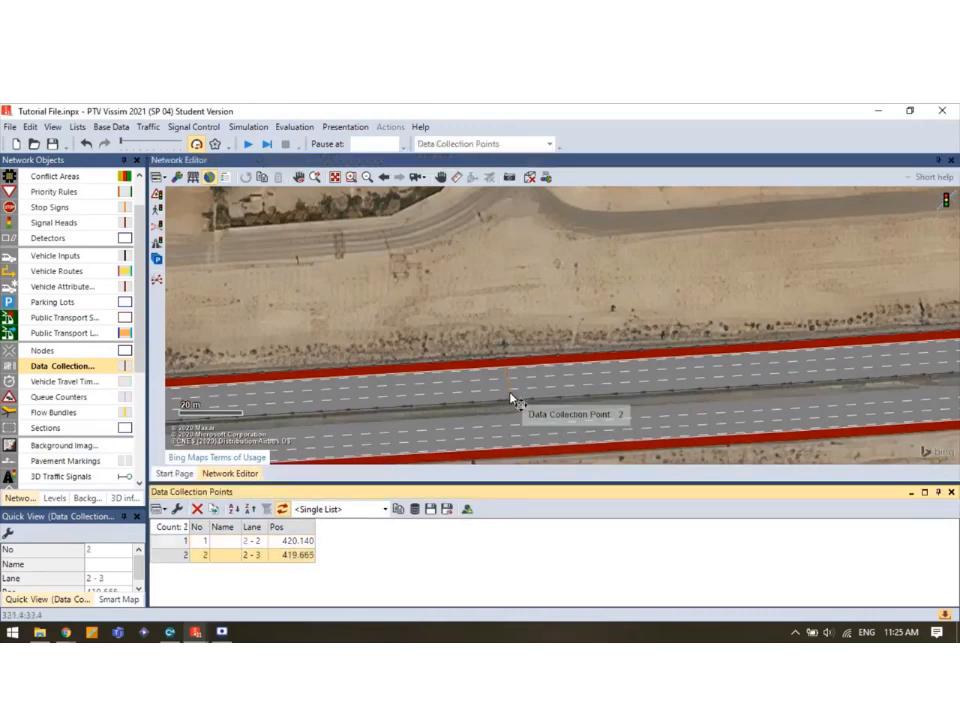
ctrl+right_click(510, 392)
ctrl+right_click(514, 426)
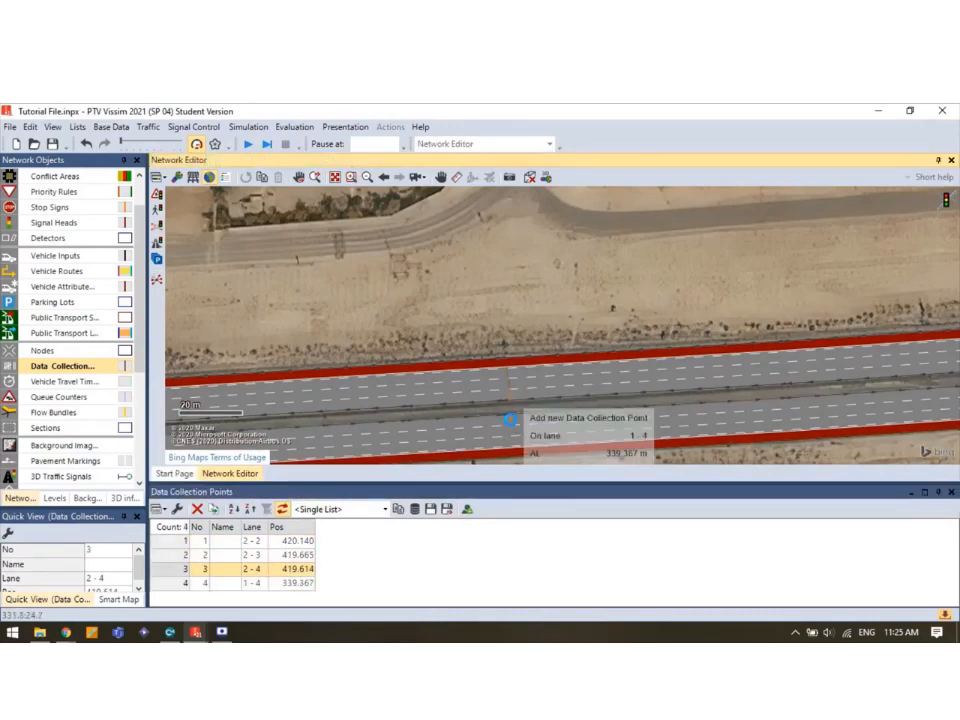
ctrl+right_click(515, 445)
ctrl+right_click(515, 450)
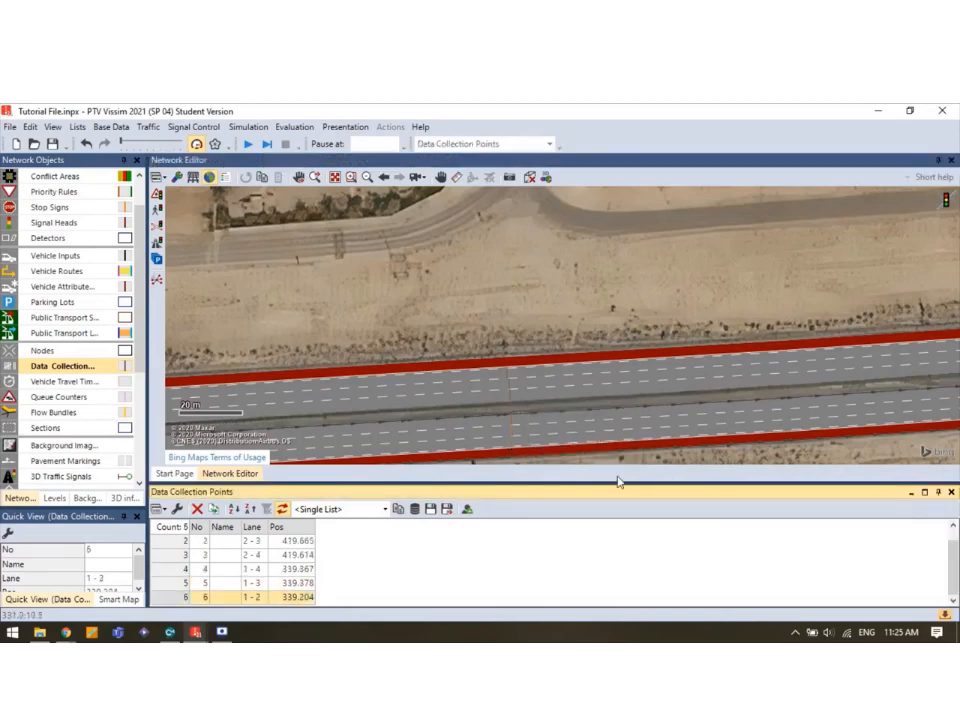
Enlarge the data collection points list and pan the map to centre the highway lanes.
scroll(253, 572, up, 1)
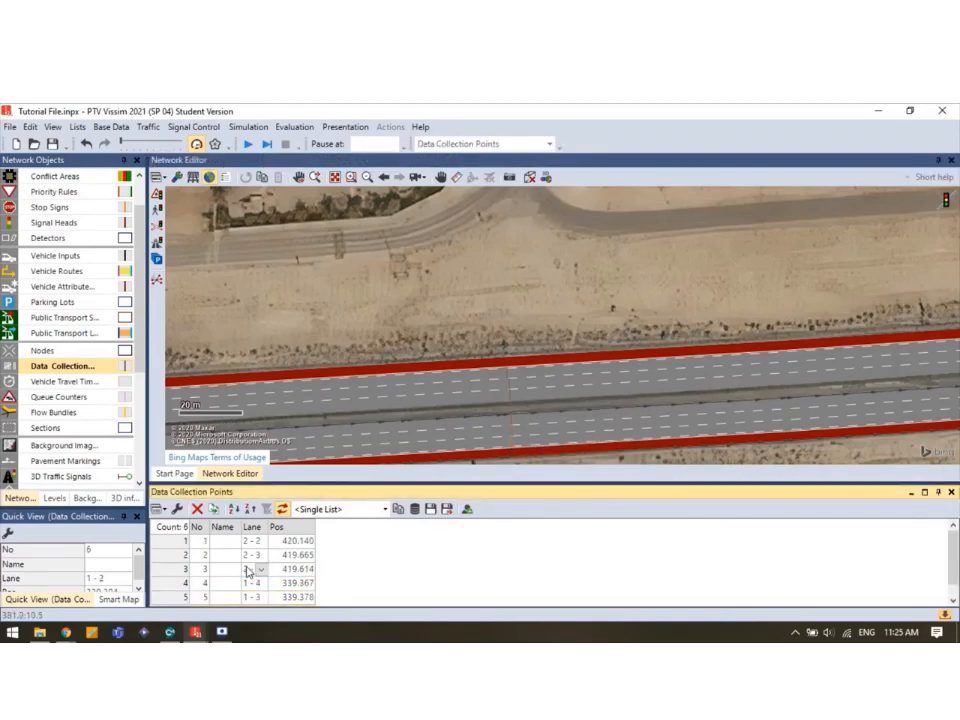
drag(312, 458, 312, 454)
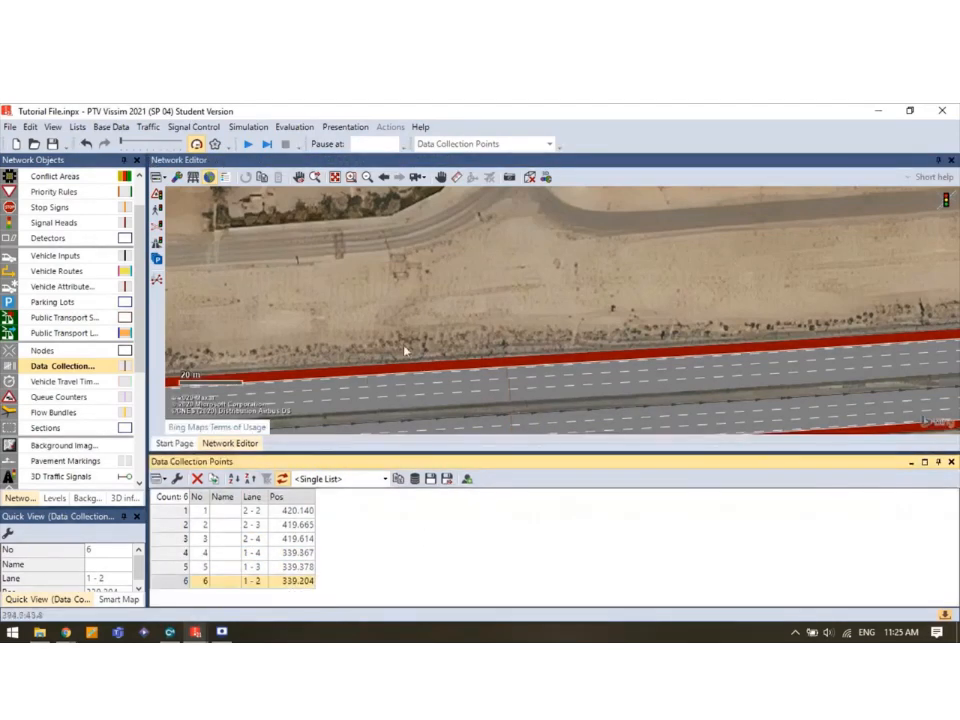
drag(406, 342, 435, 280)
drag(443, 325, 443, 297)
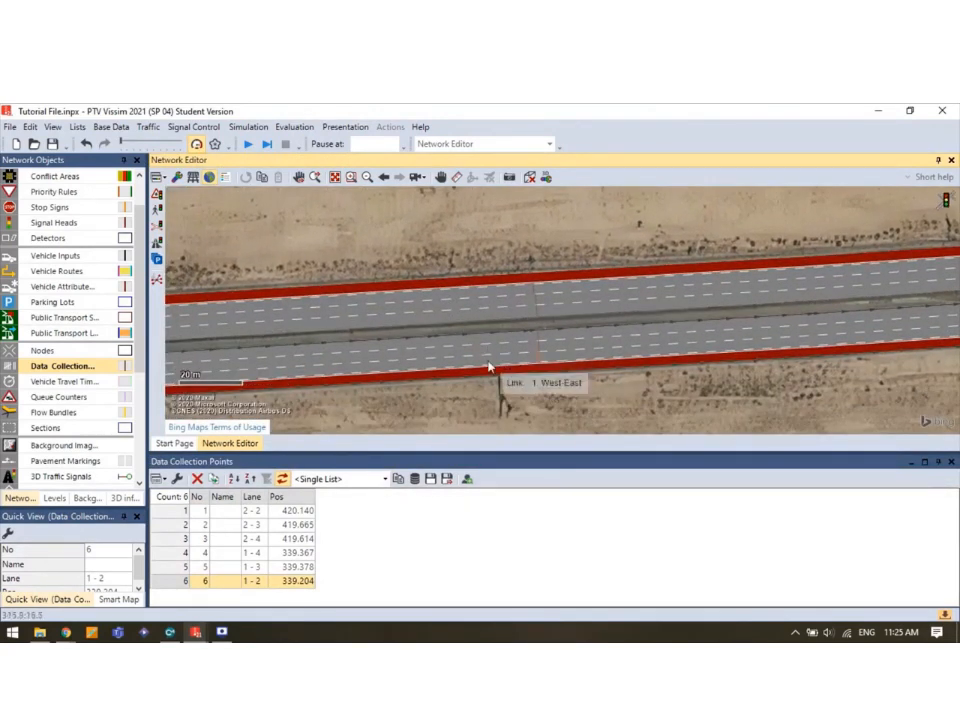
In Evaluation Configuration, tick Collect data for Data collections and Nodes and confirm.
click(305, 129)
click(311, 146)
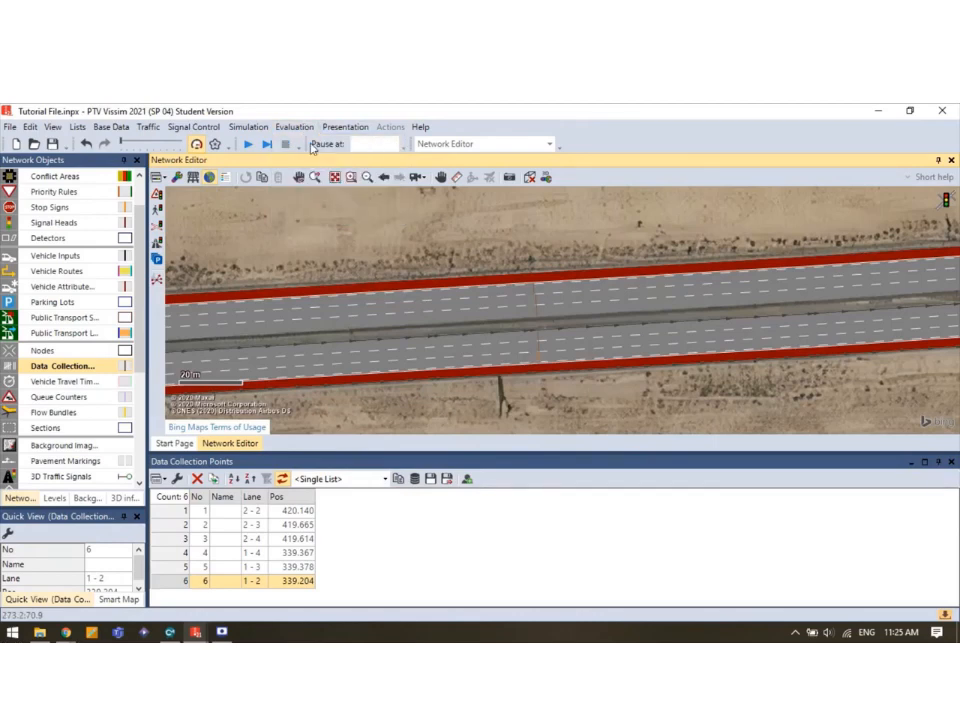
click(316, 378)
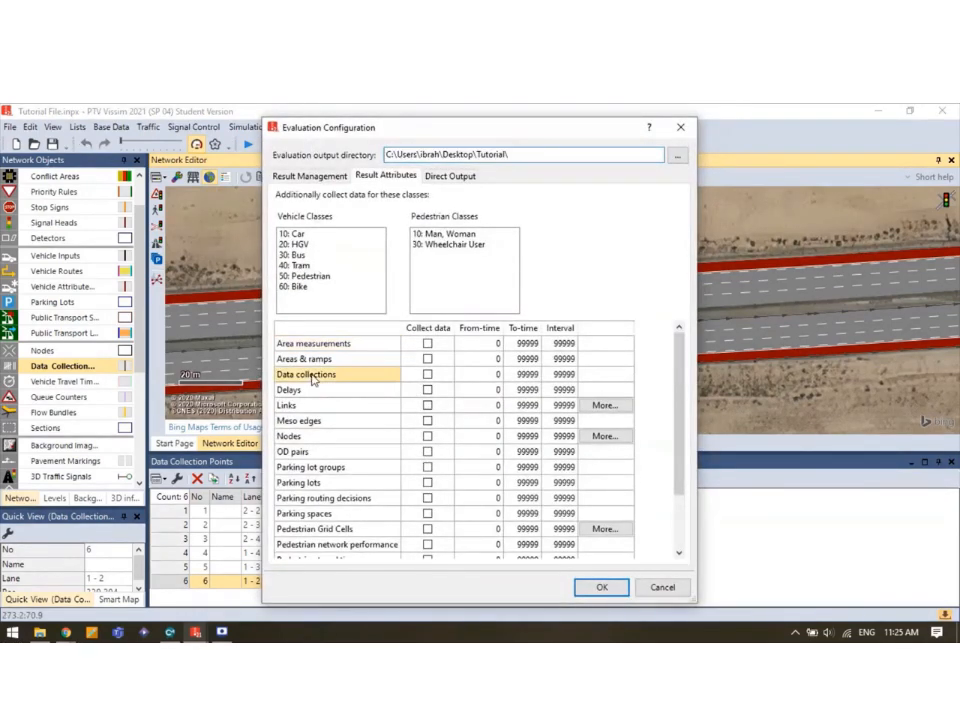
click(427, 376)
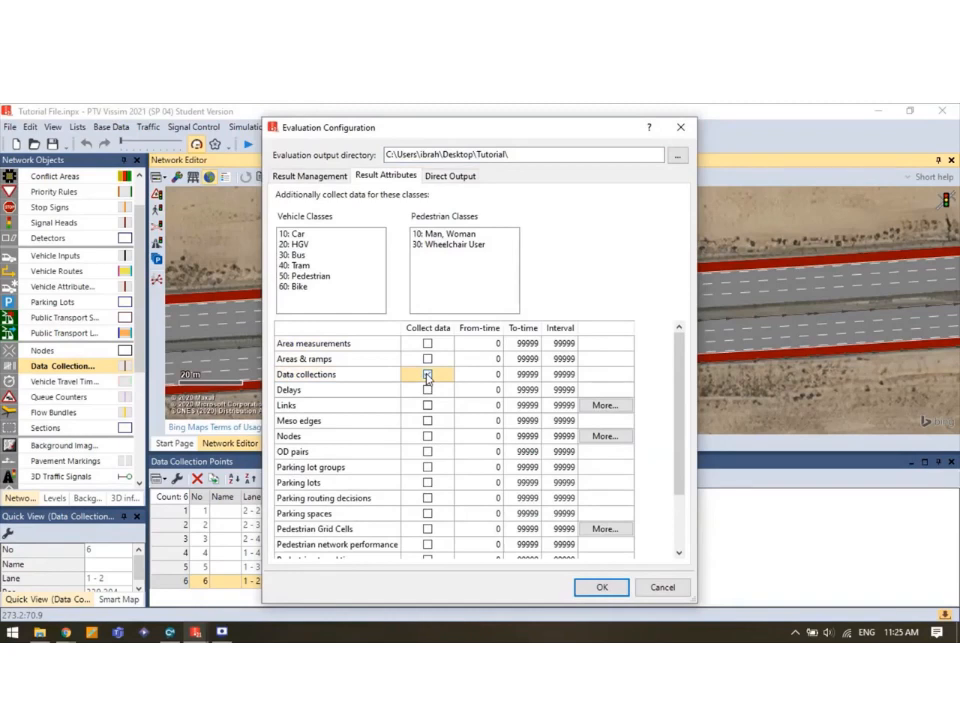
click(313, 440)
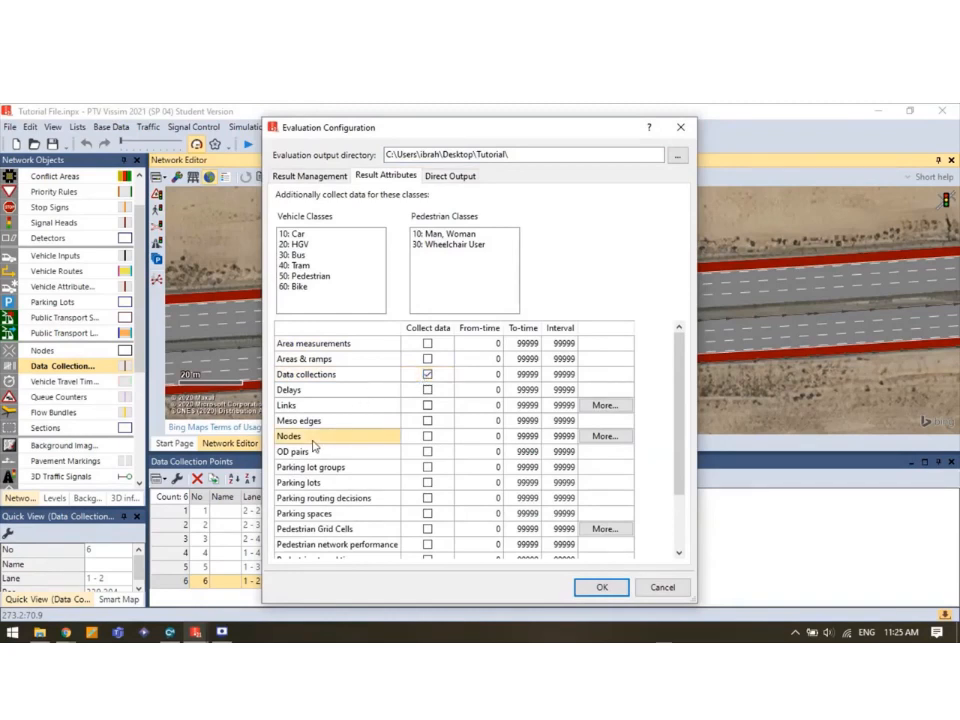
click(427, 438)
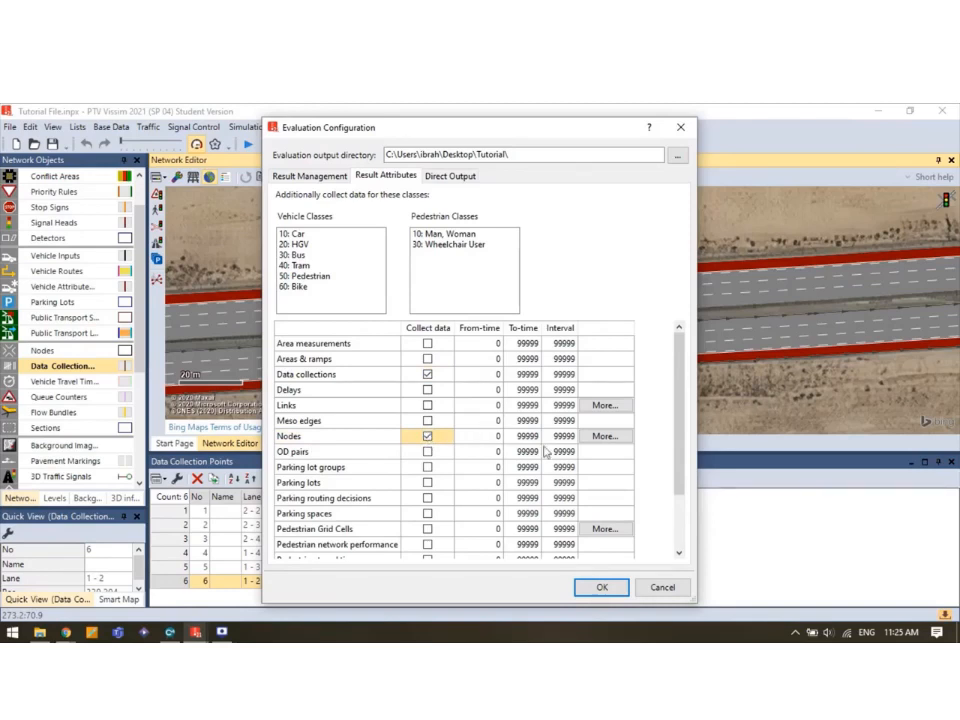
click(603, 588)
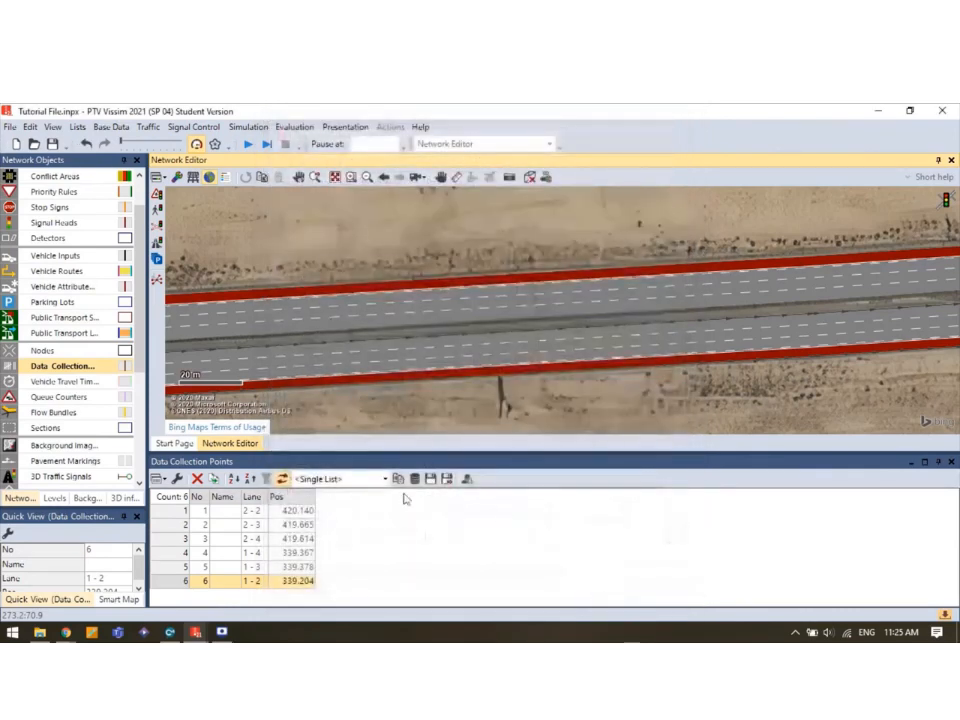
Place node outline vertices from past the highway's east end along the south side to the bottom-left corner.
scroll(306, 339, down, 5)
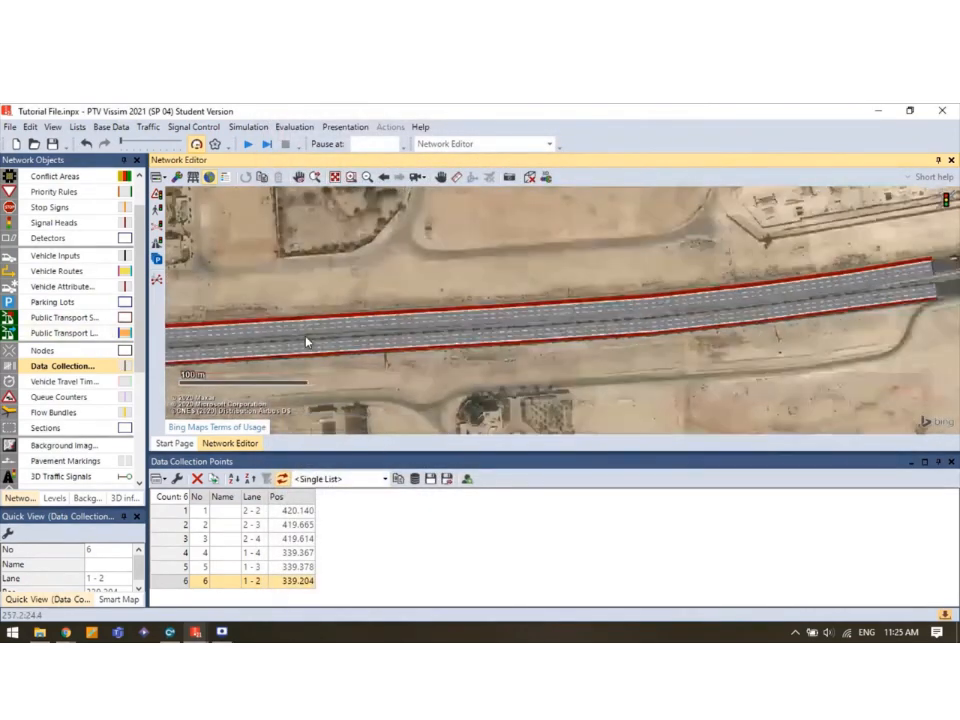
scroll(477, 368, down, 3)
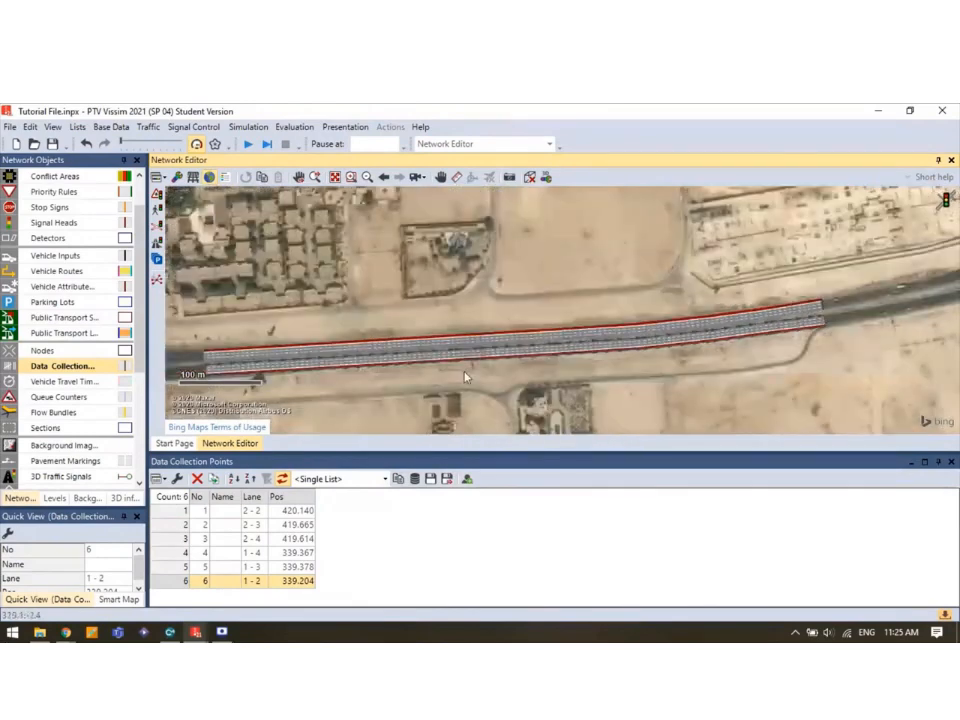
click(55, 350)
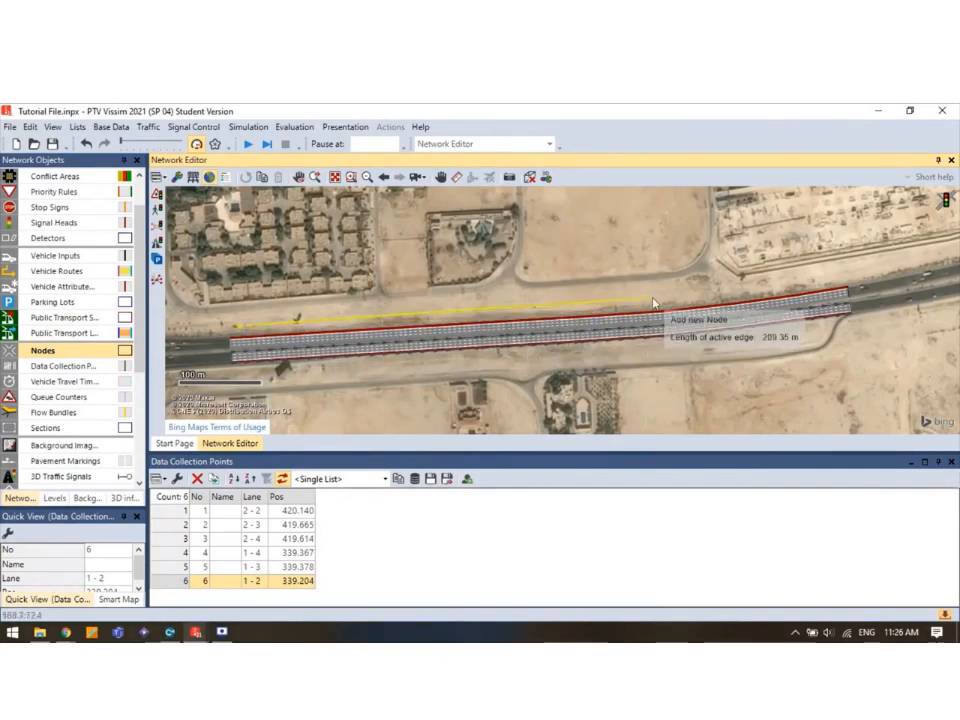
click(817, 281)
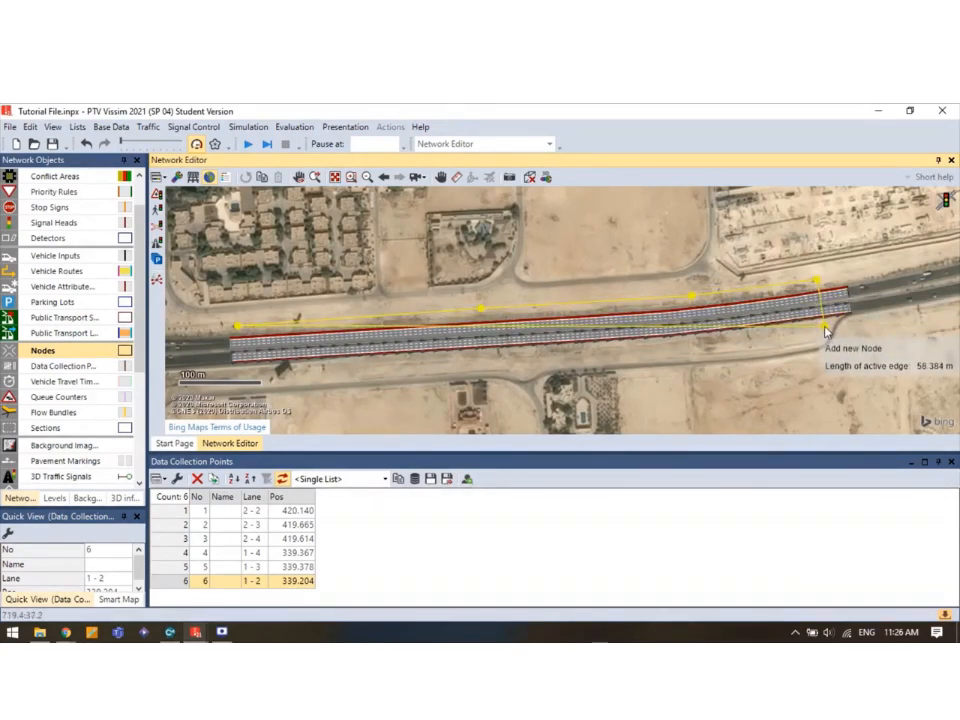
click(824, 326)
click(709, 343)
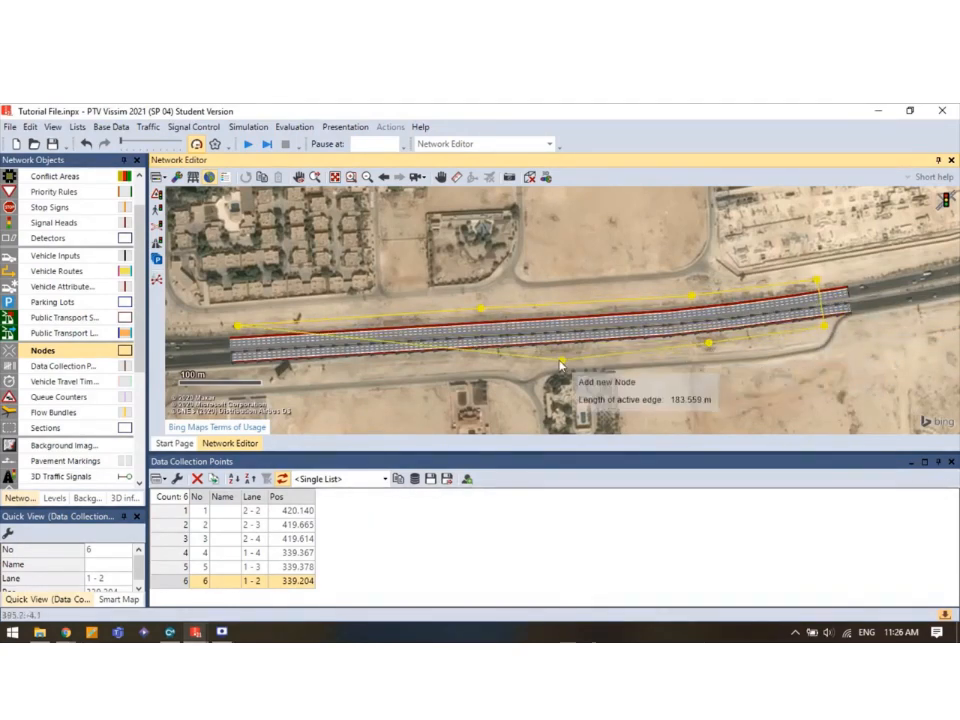
click(483, 362)
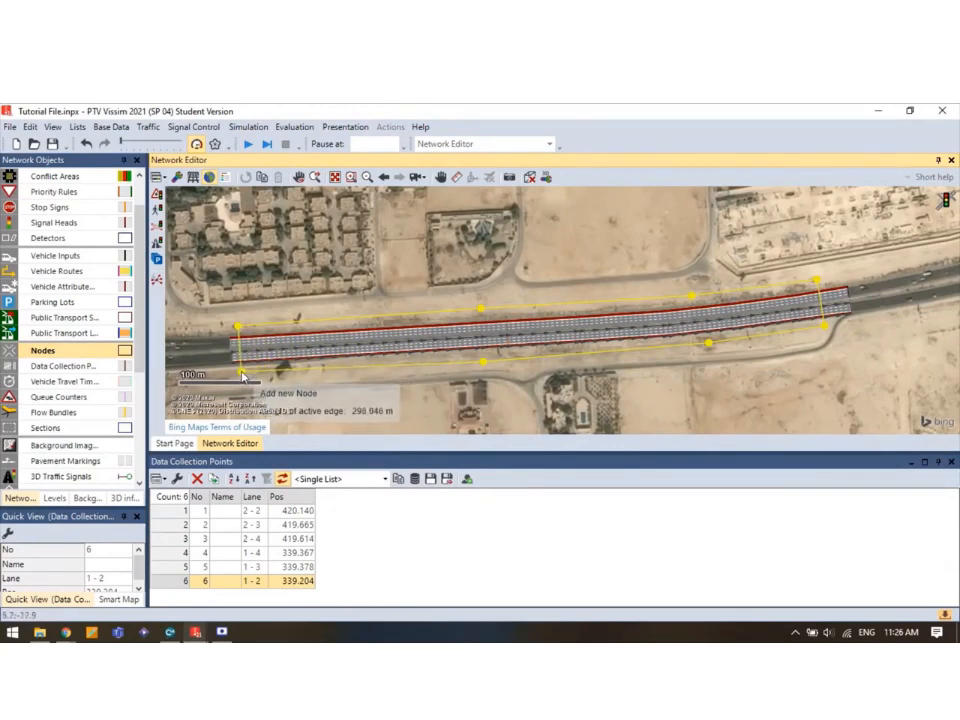
click(242, 374)
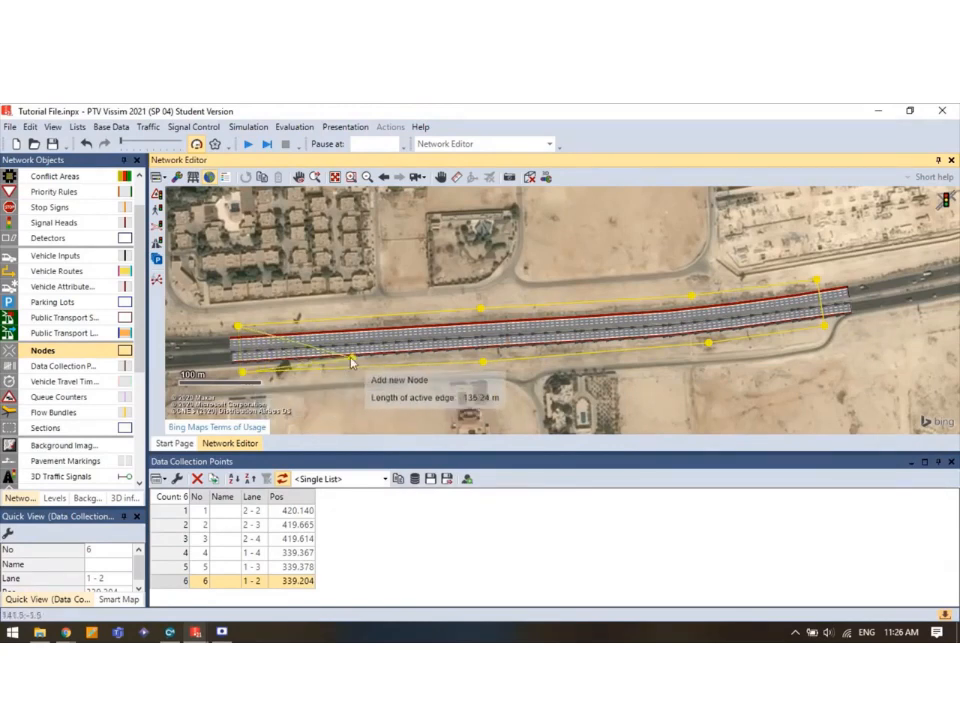
Close the node polygon and name the new node 'LOS'.
double_click(237, 330)
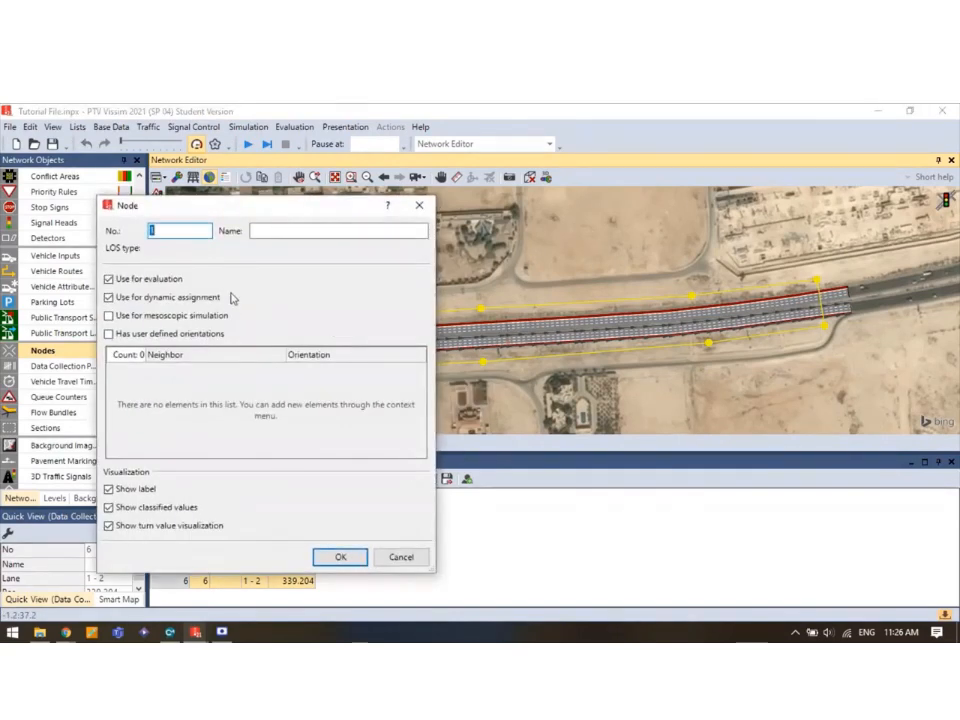
click(278, 232)
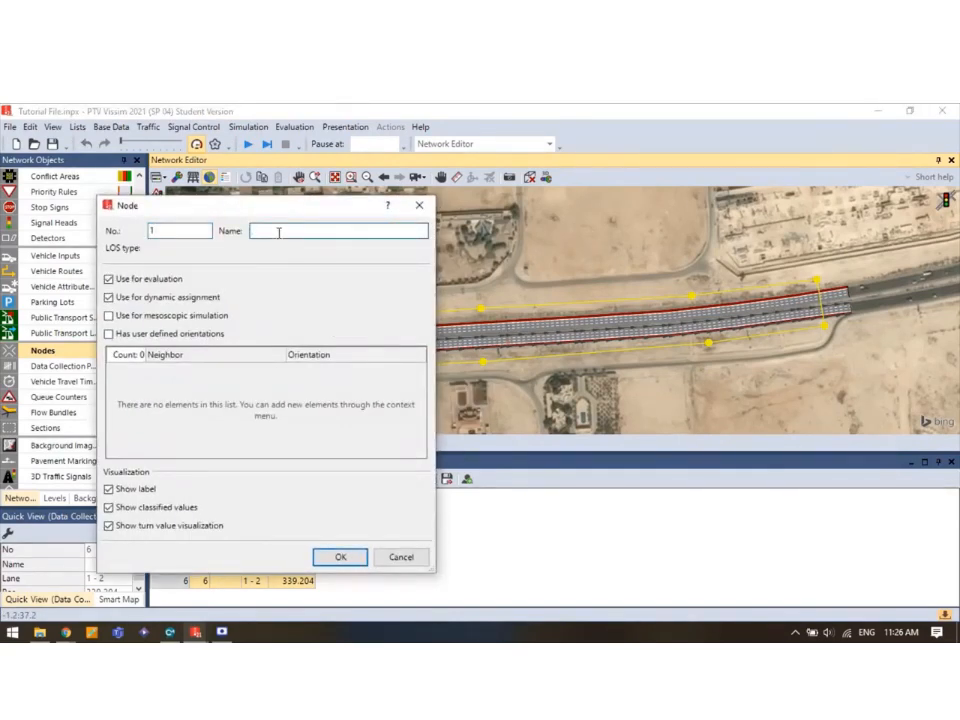
text(LOS)
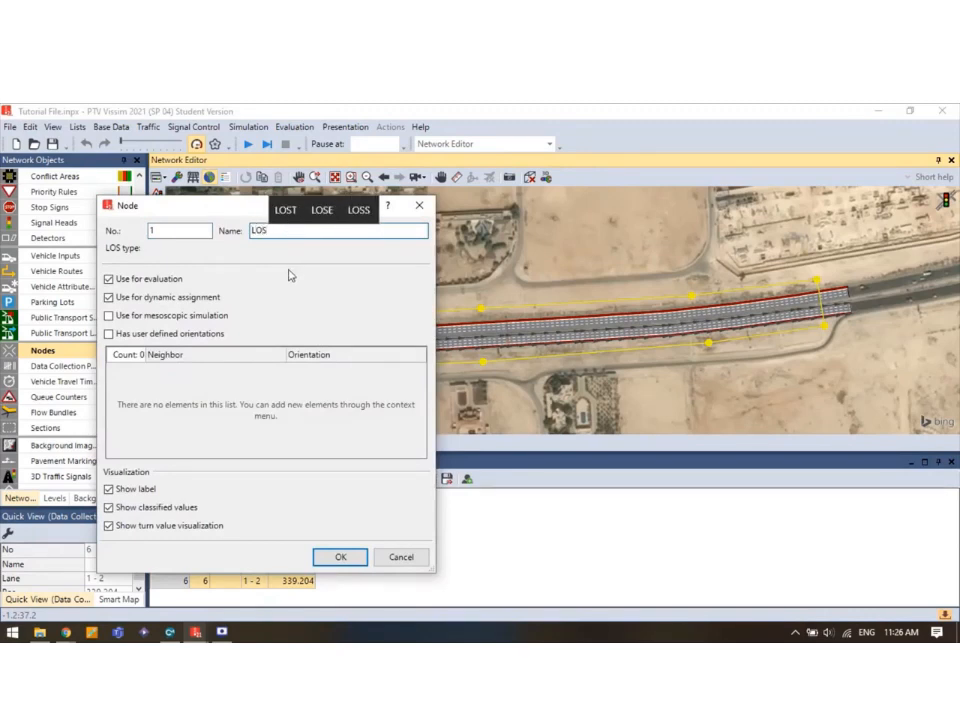
click(349, 559)
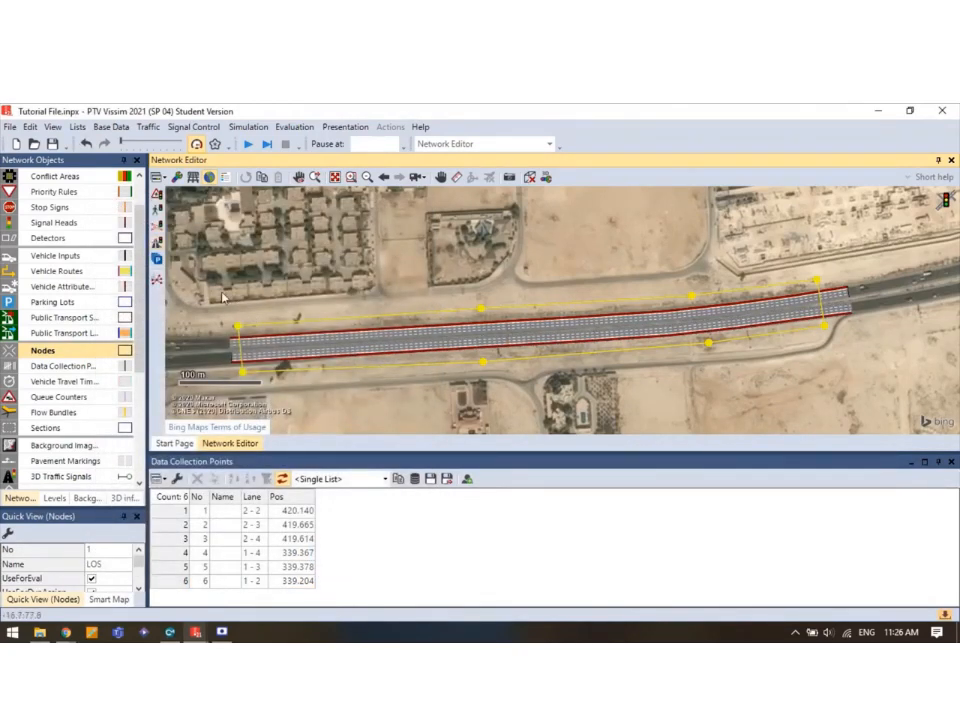
Open the Data Collection Results and Node Results lists, then return to Data Collection Points.
click(76, 127)
mouse_move(147, 305)
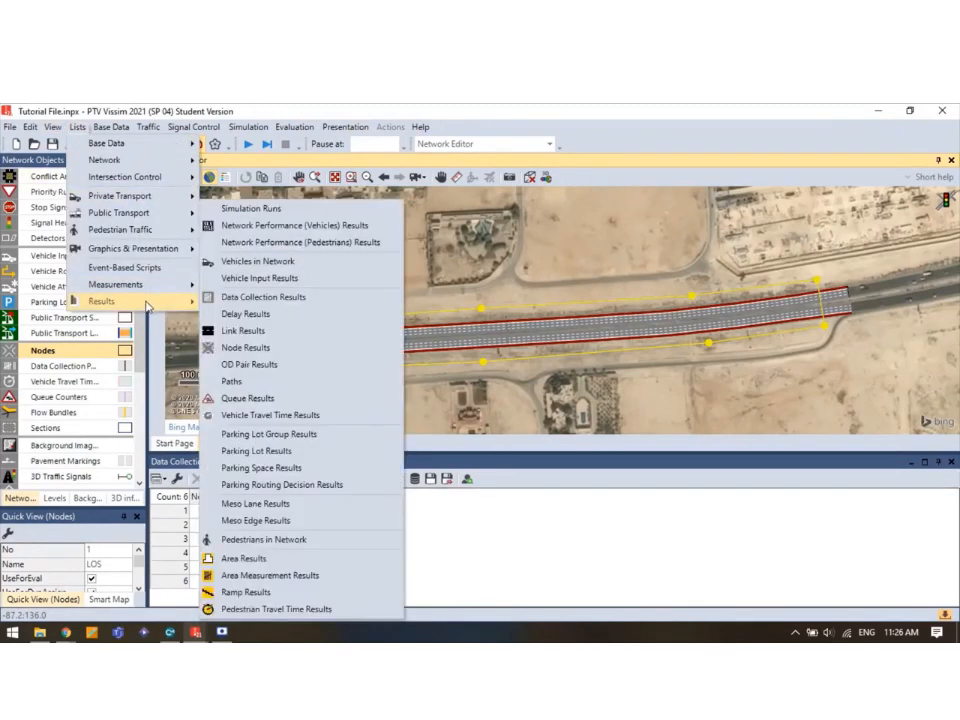
click(258, 297)
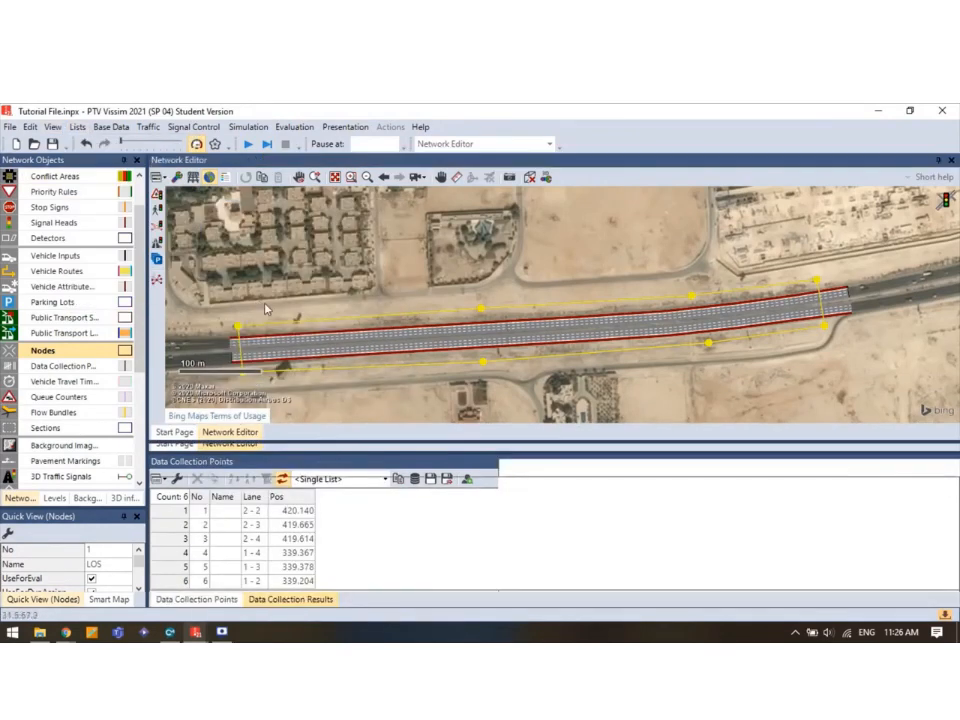
click(83, 130)
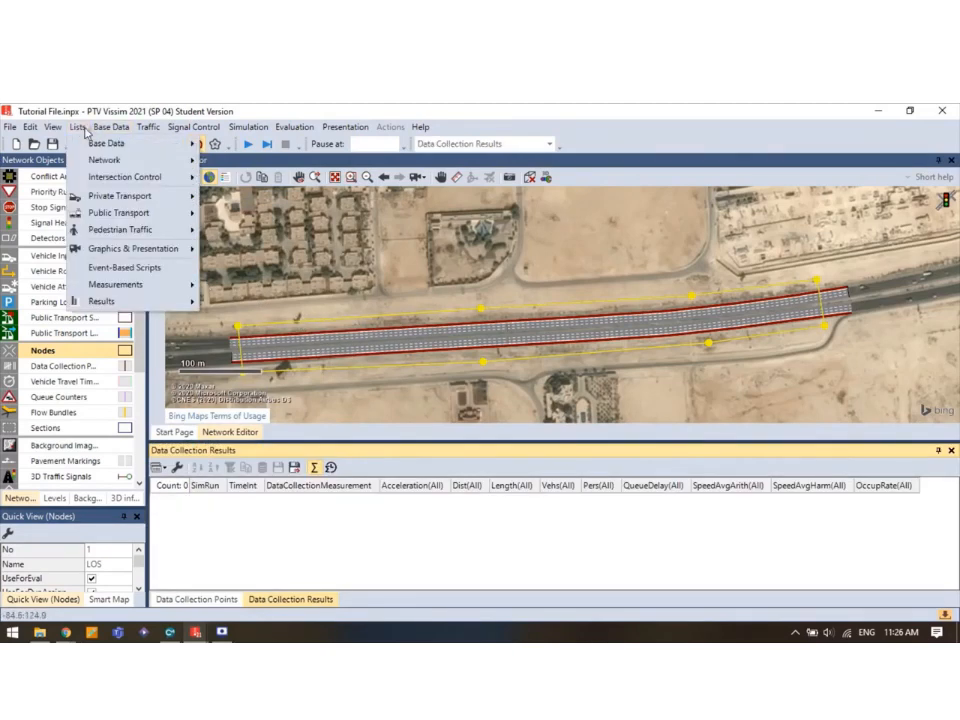
mouse_move(119, 304)
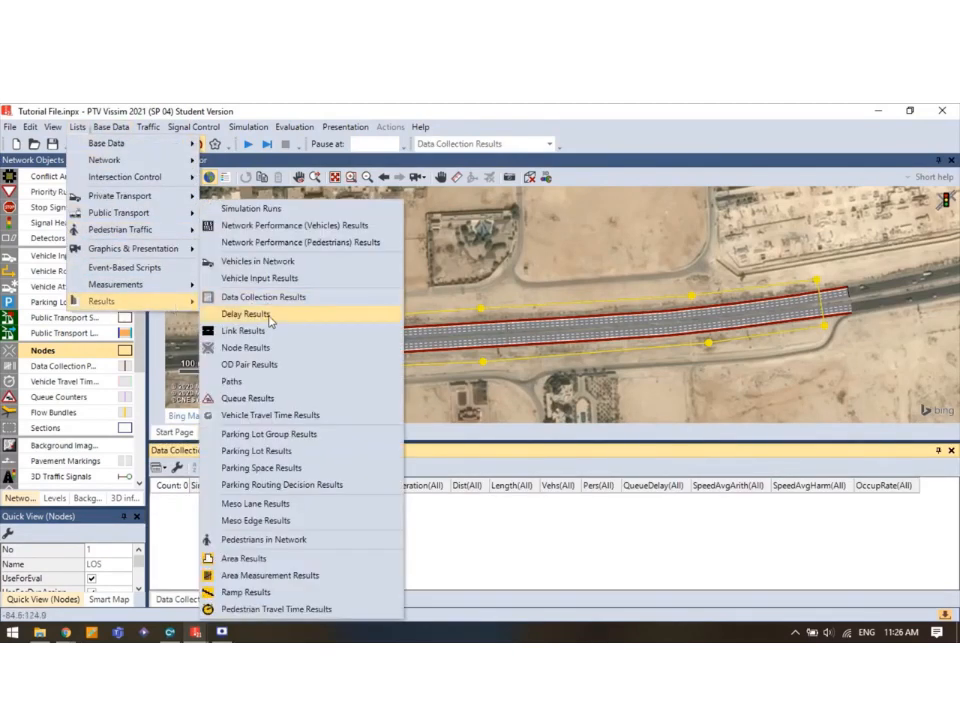
click(247, 347)
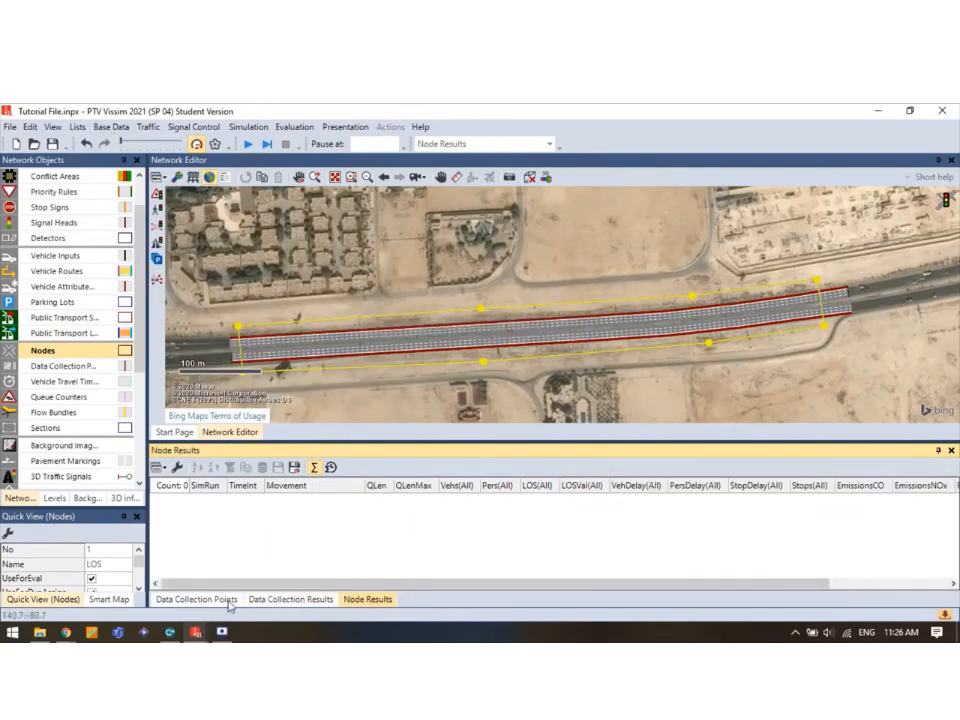
click(197, 600)
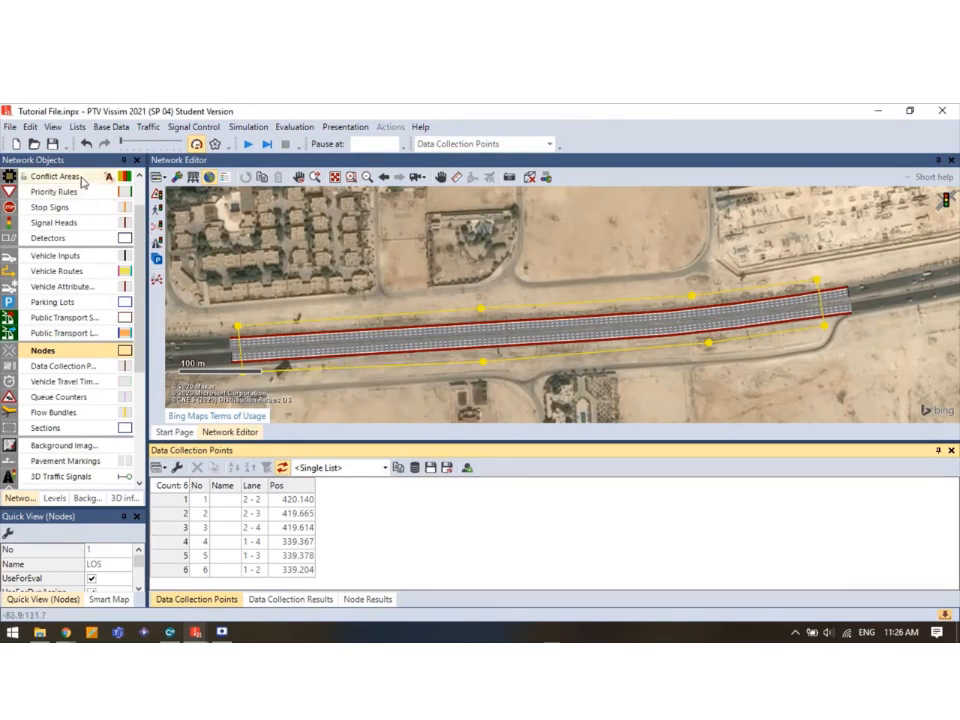
click(248, 145)
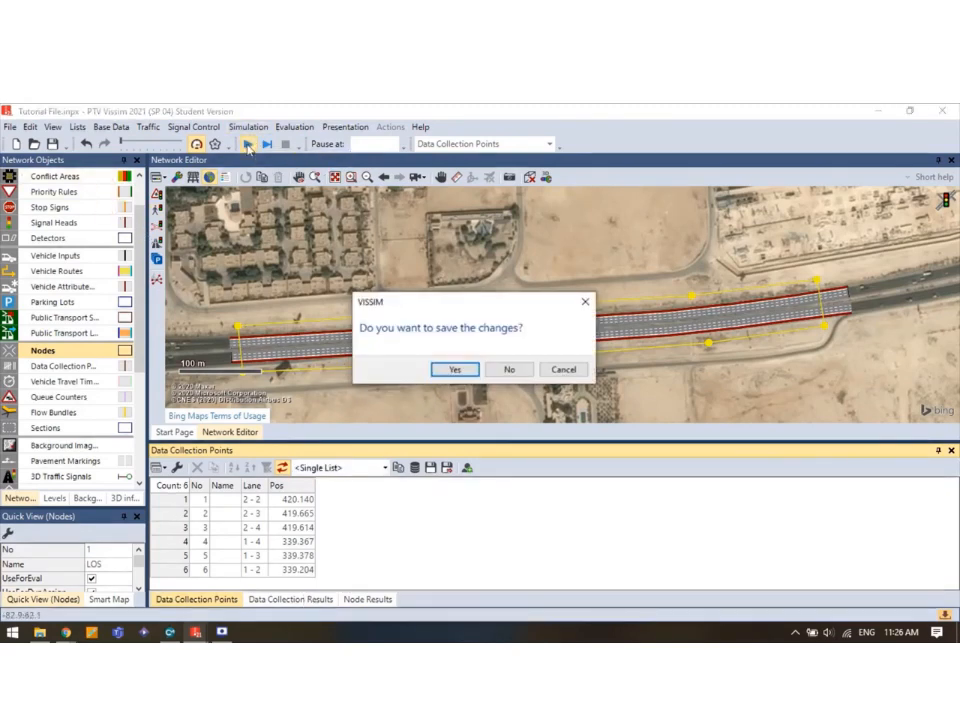
click(455, 369)
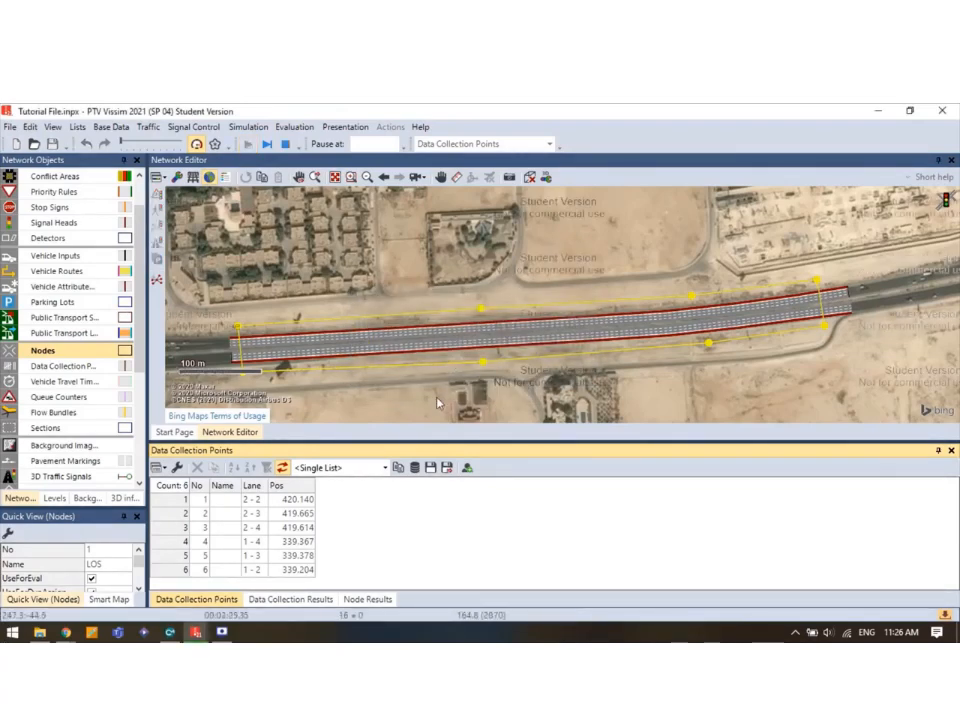
click(289, 599)
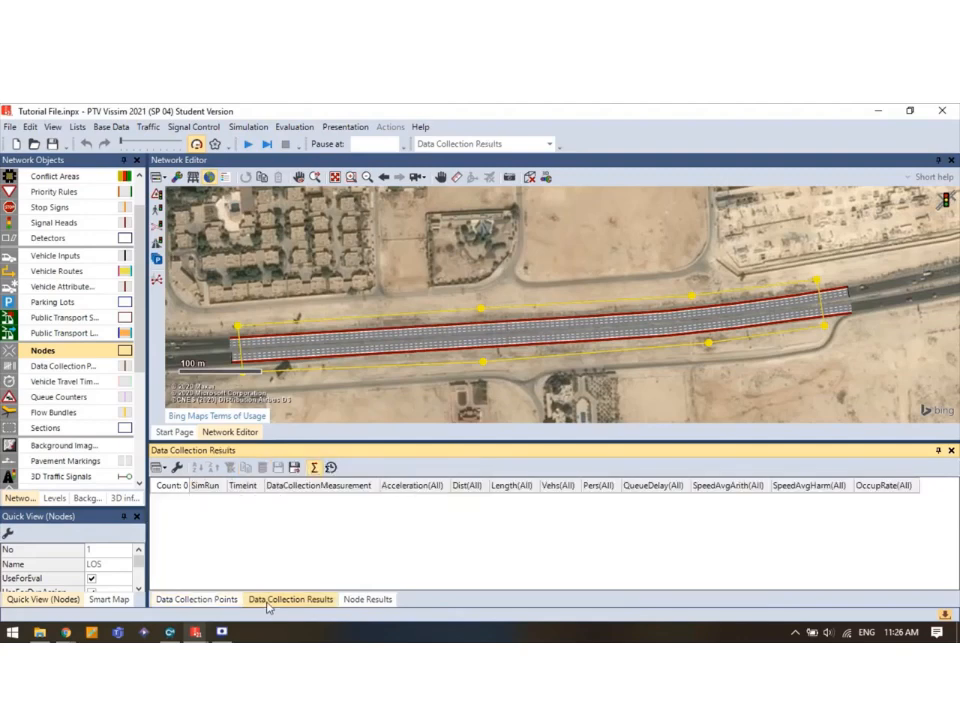
click(350, 599)
click(321, 600)
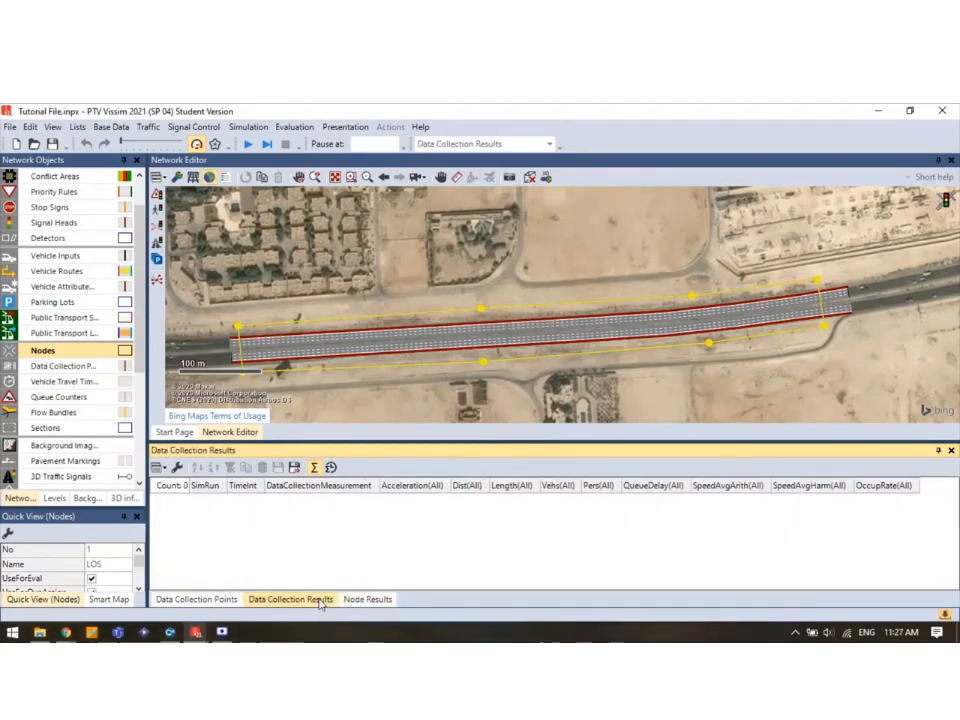
click(369, 602)
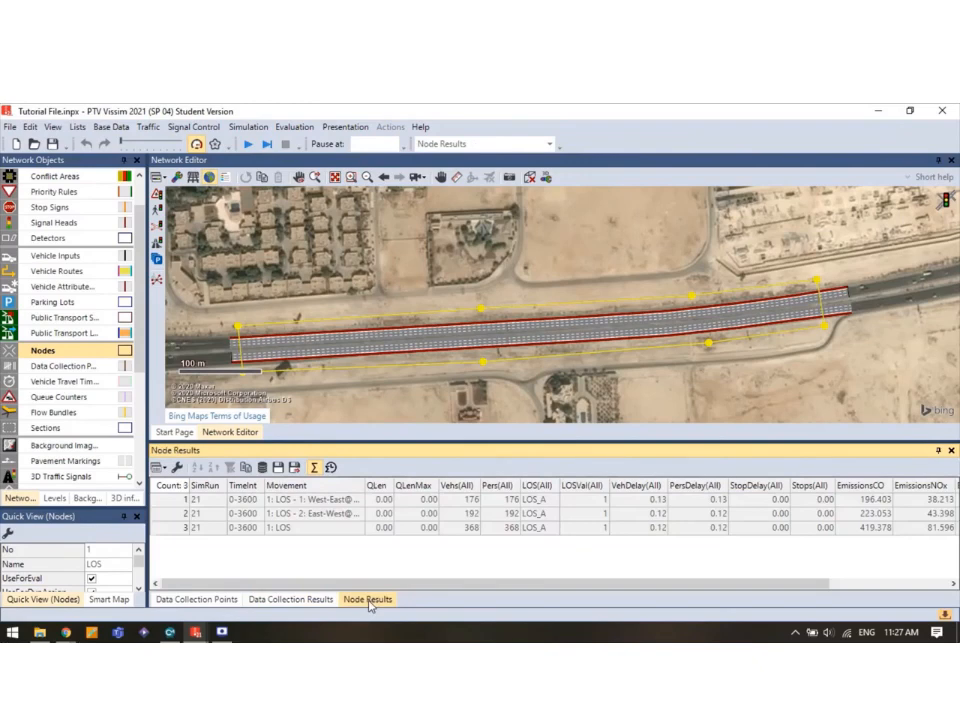
click(313, 600)
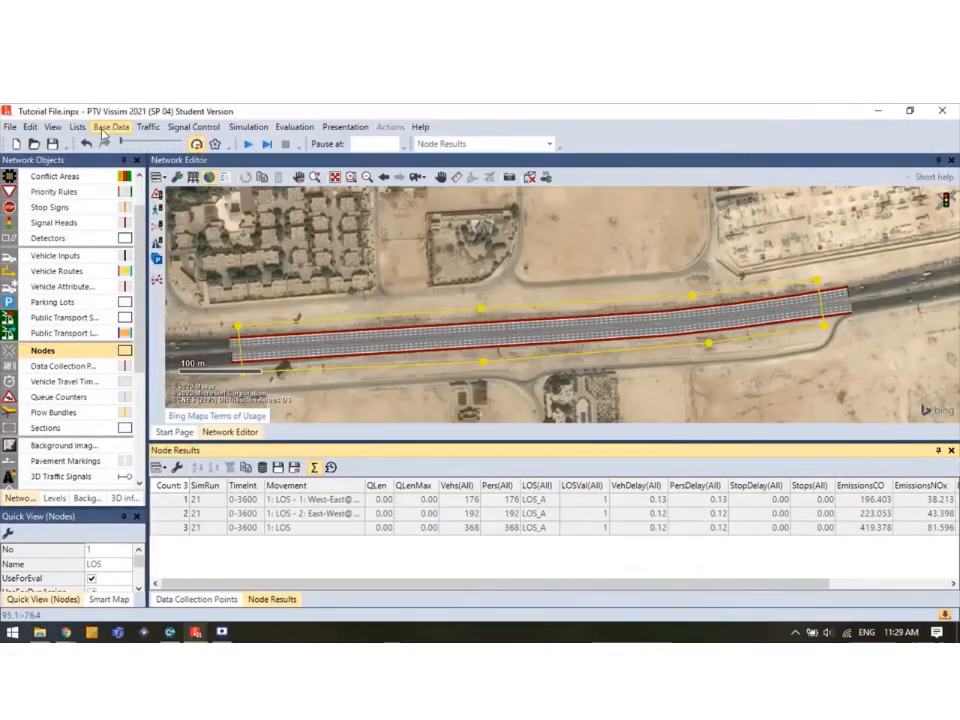
Open the Data Collection Measurements list and add six measurements.
click(77, 127)
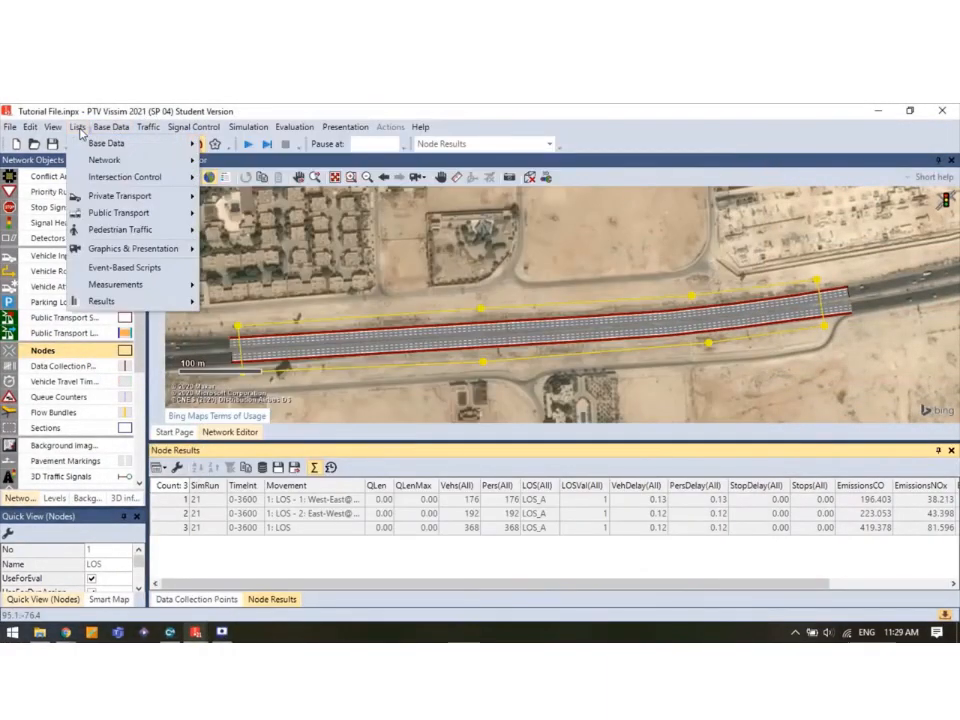
mouse_move(120, 287)
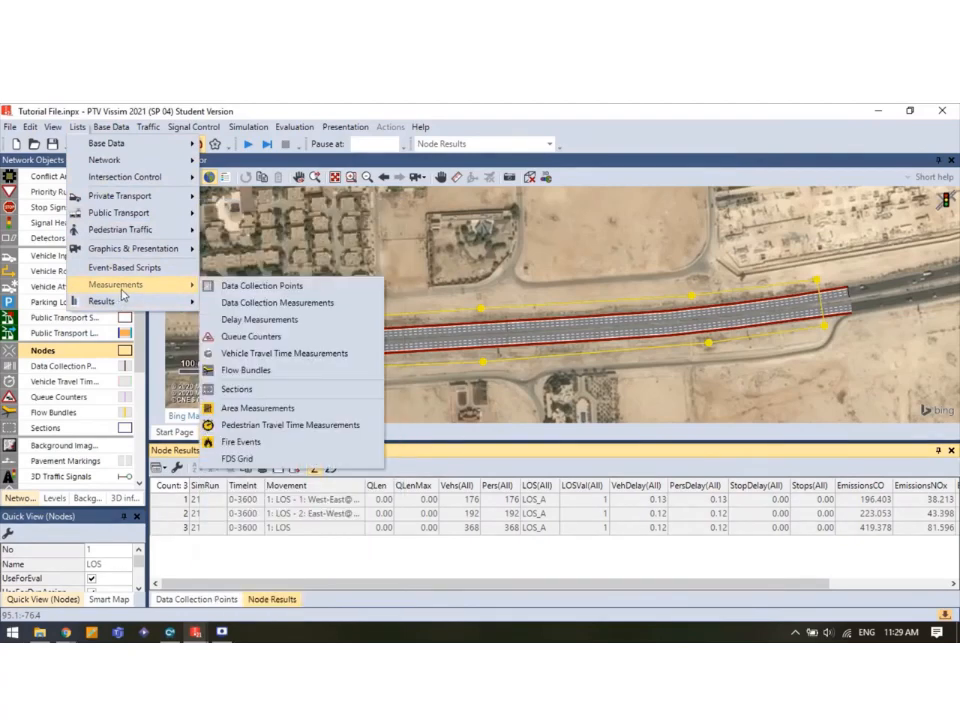
click(277, 303)
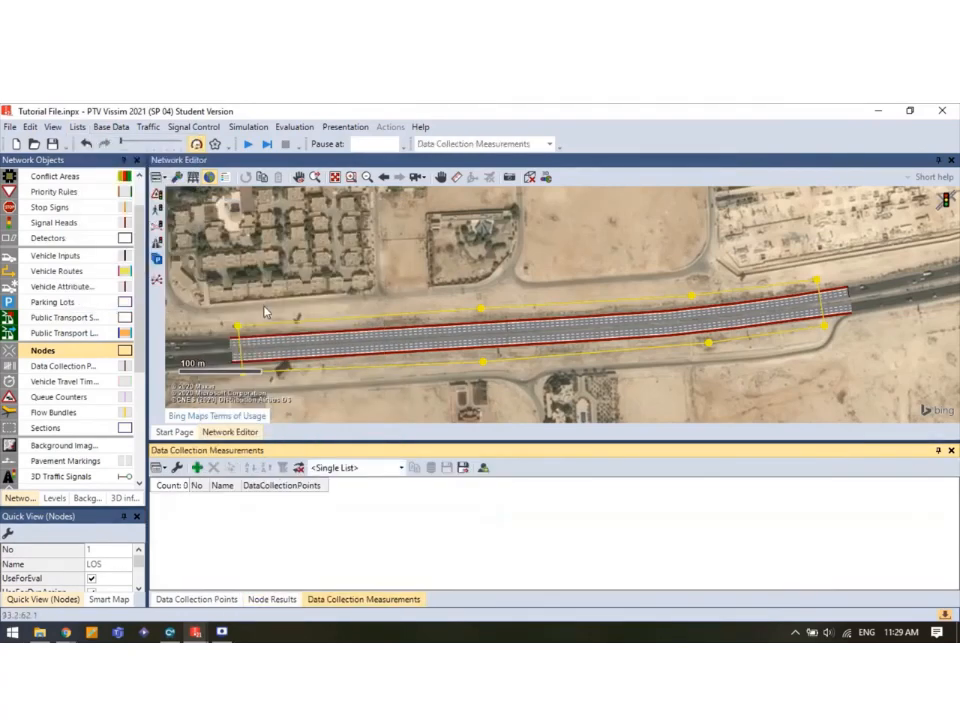
click(196, 468)
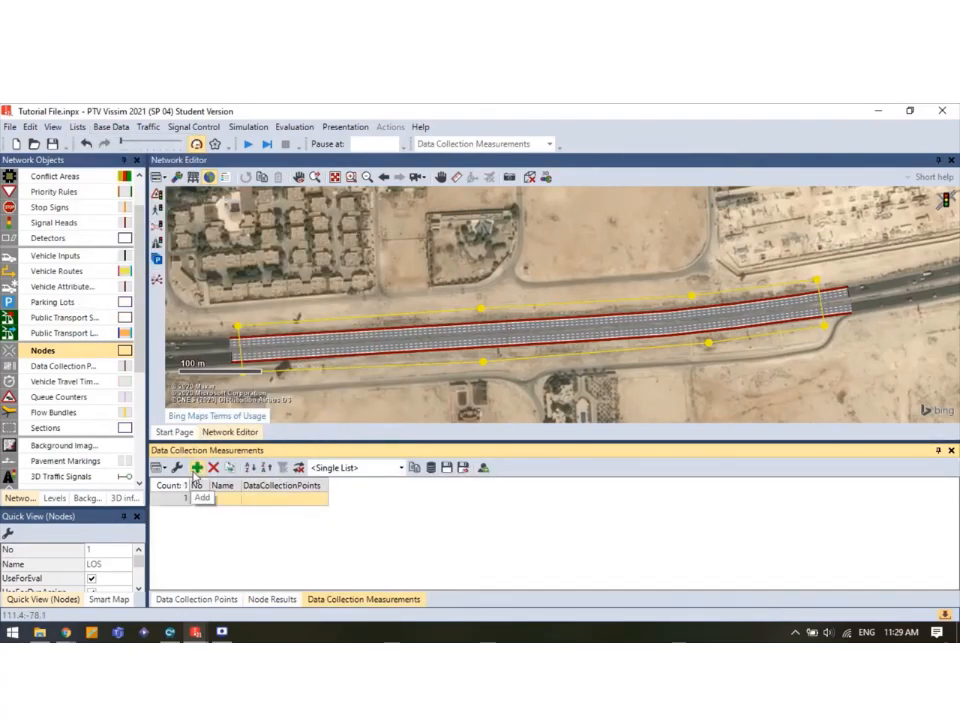
click(196, 468)
click(196, 468)
click(196, 468)
click(196, 468)
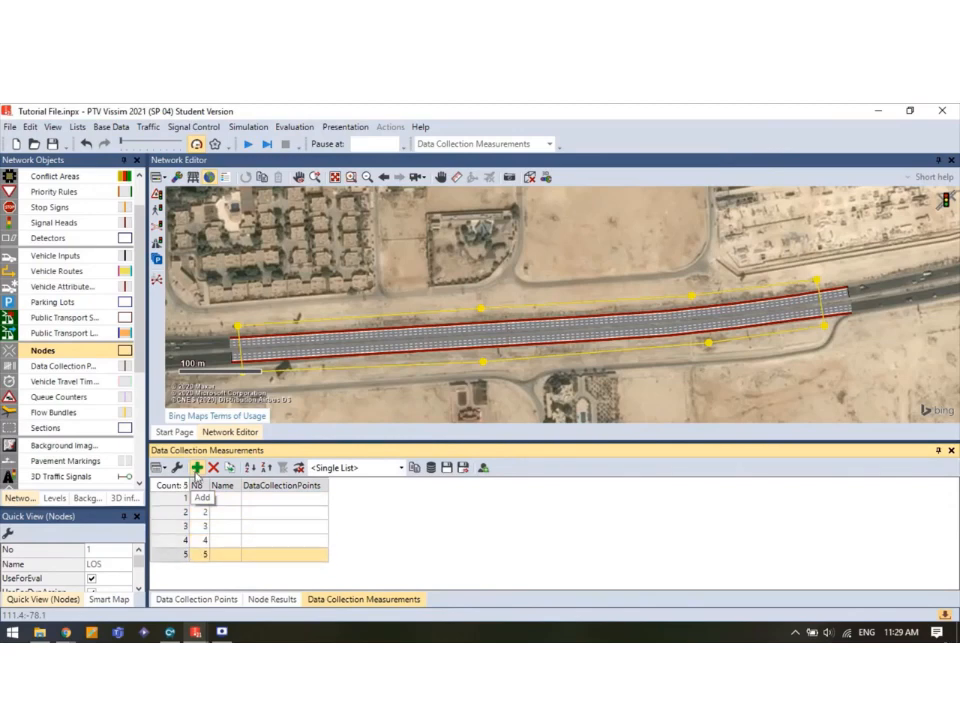
click(196, 468)
click(319, 501)
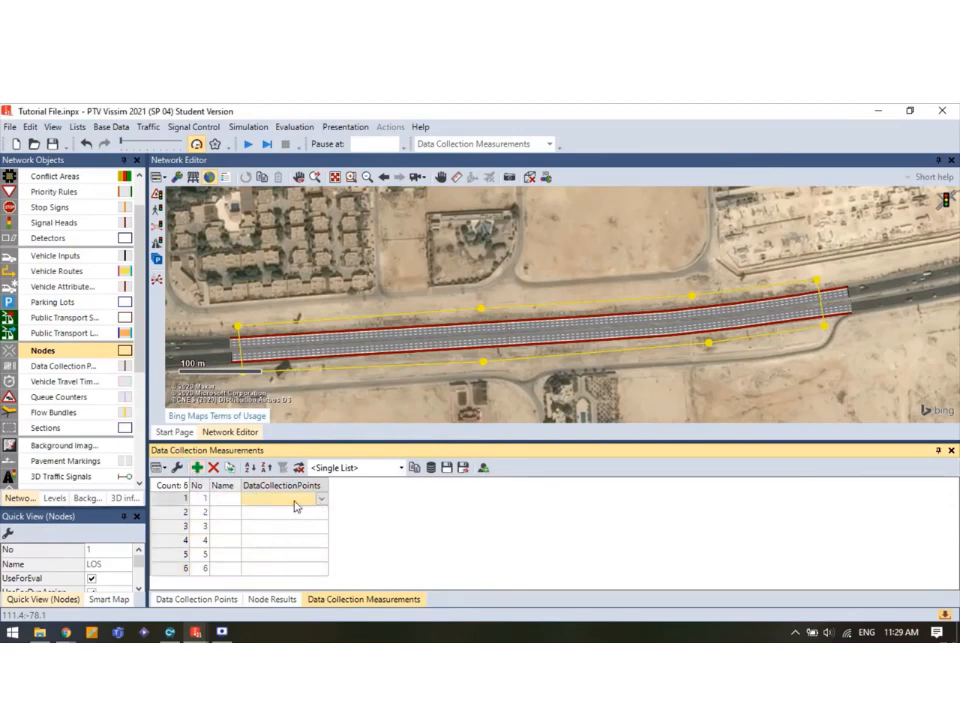
Link measurements 1 through 6 to data collection points 1 through 6 respectively.
click(296, 507)
click(343, 508)
click(267, 514)
click(266, 515)
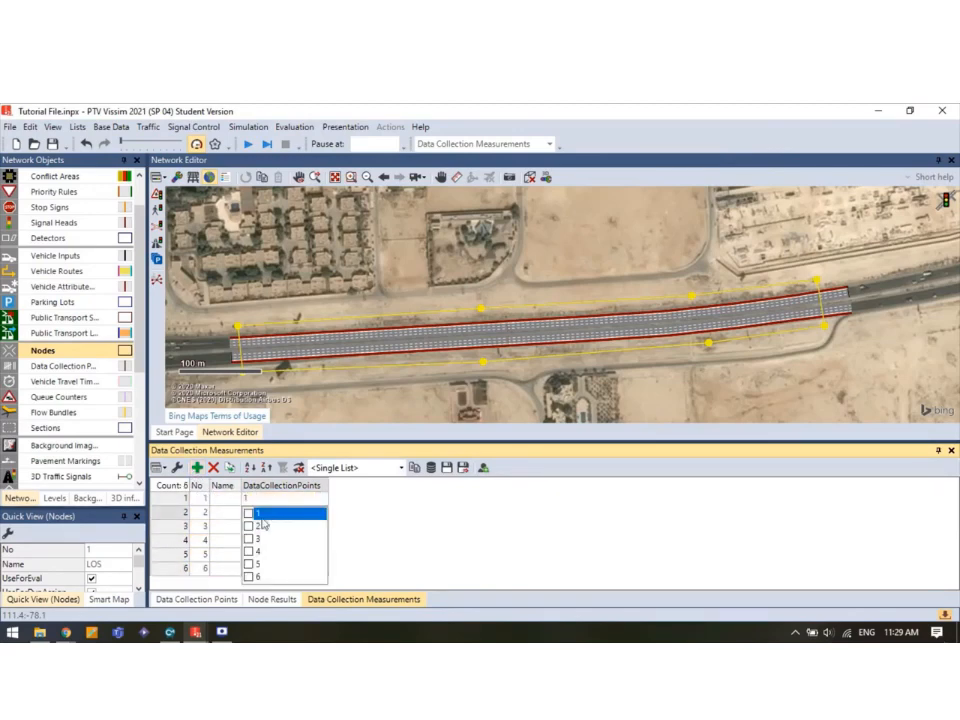
click(248, 526)
click(376, 521)
click(283, 529)
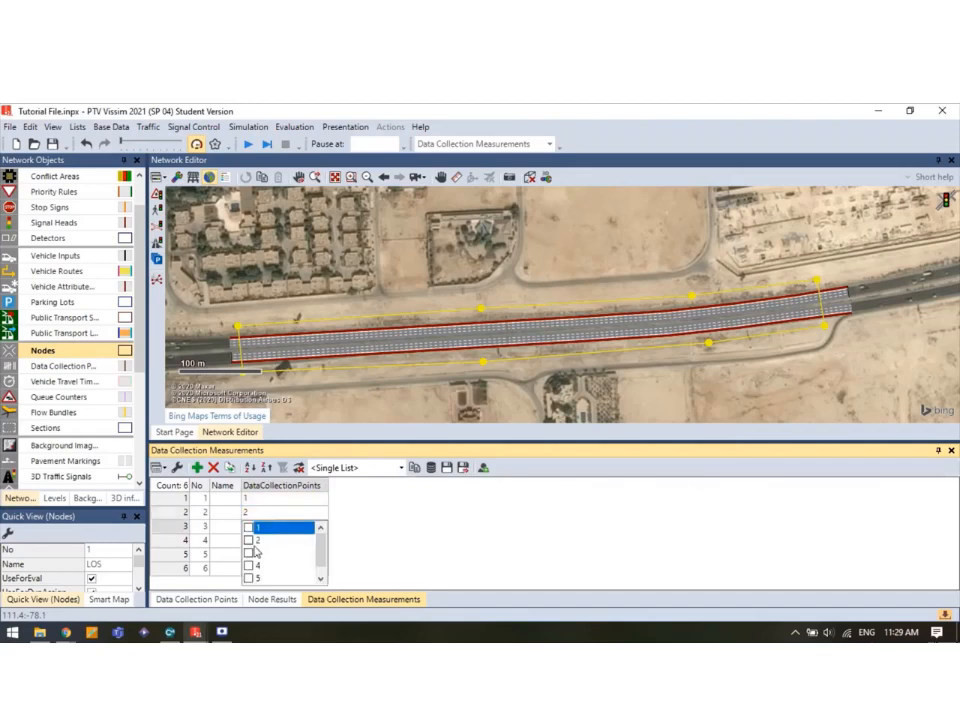
click(256, 551)
click(266, 541)
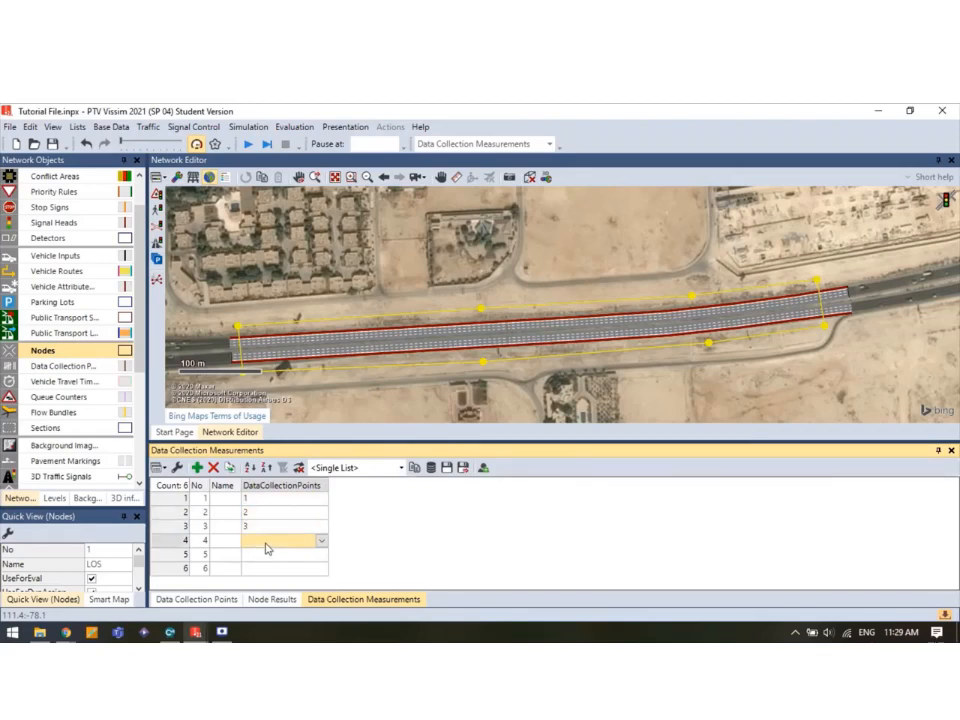
click(266, 541)
click(258, 526)
click(275, 555)
click(270, 554)
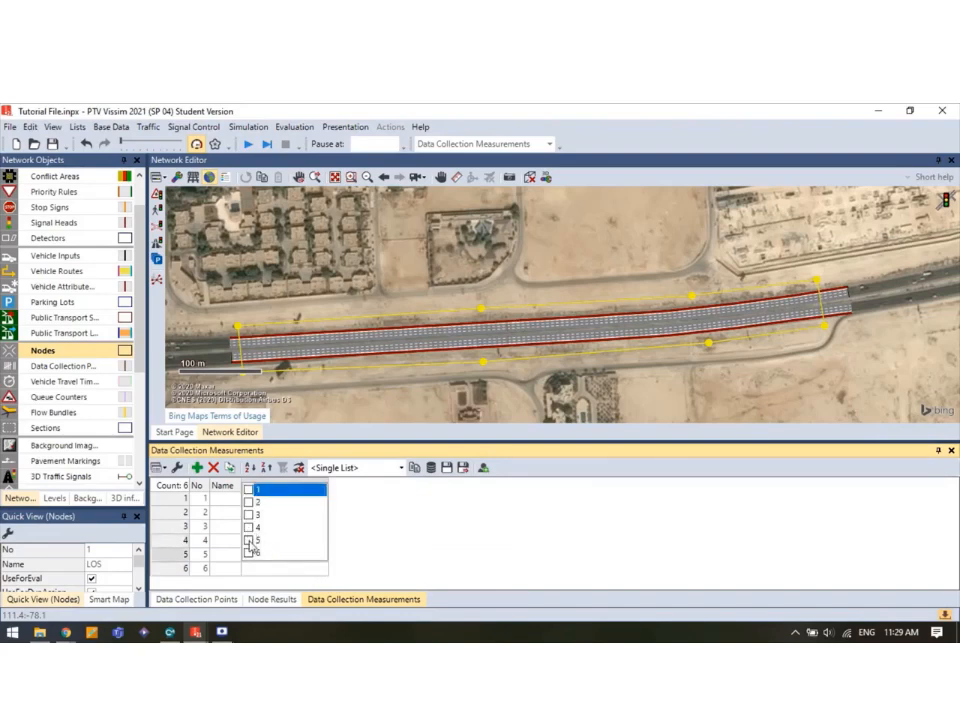
click(250, 541)
click(274, 568)
click(274, 568)
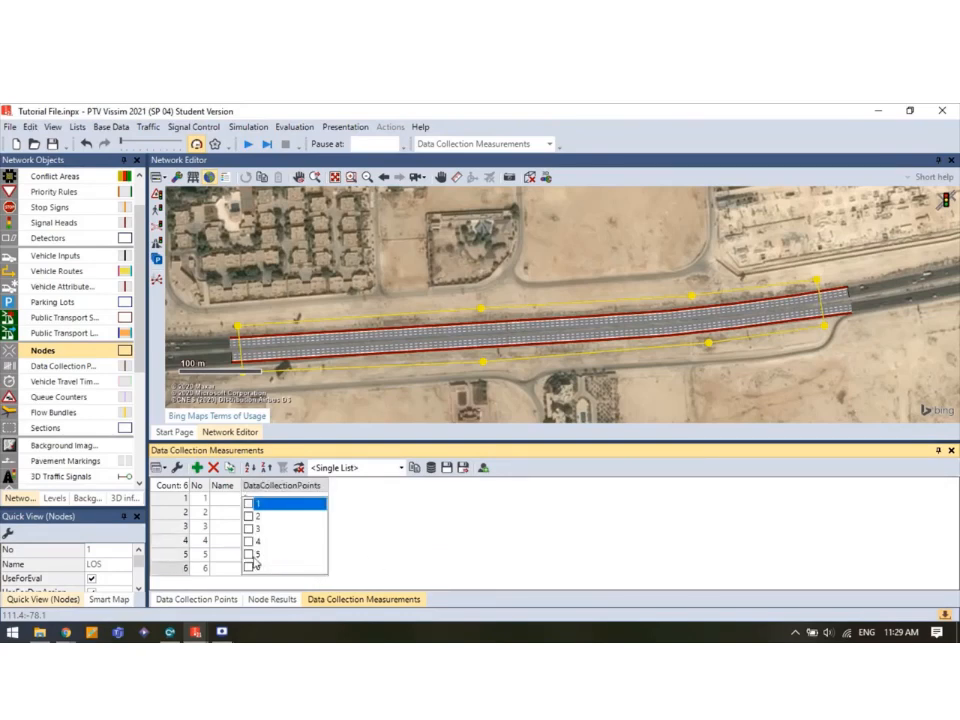
click(250, 568)
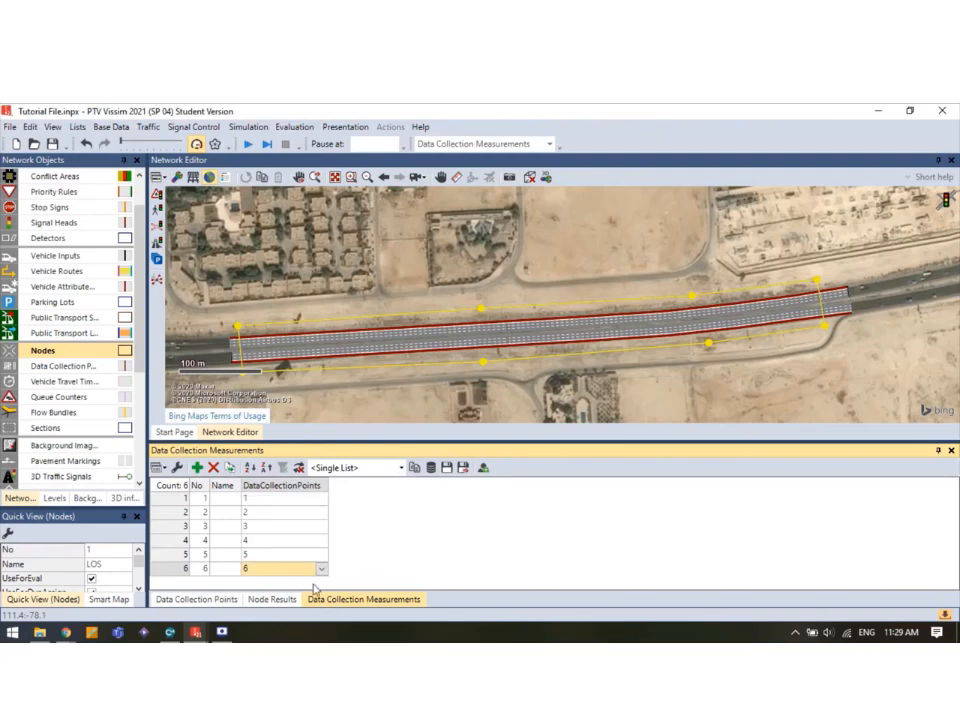
click(226, 601)
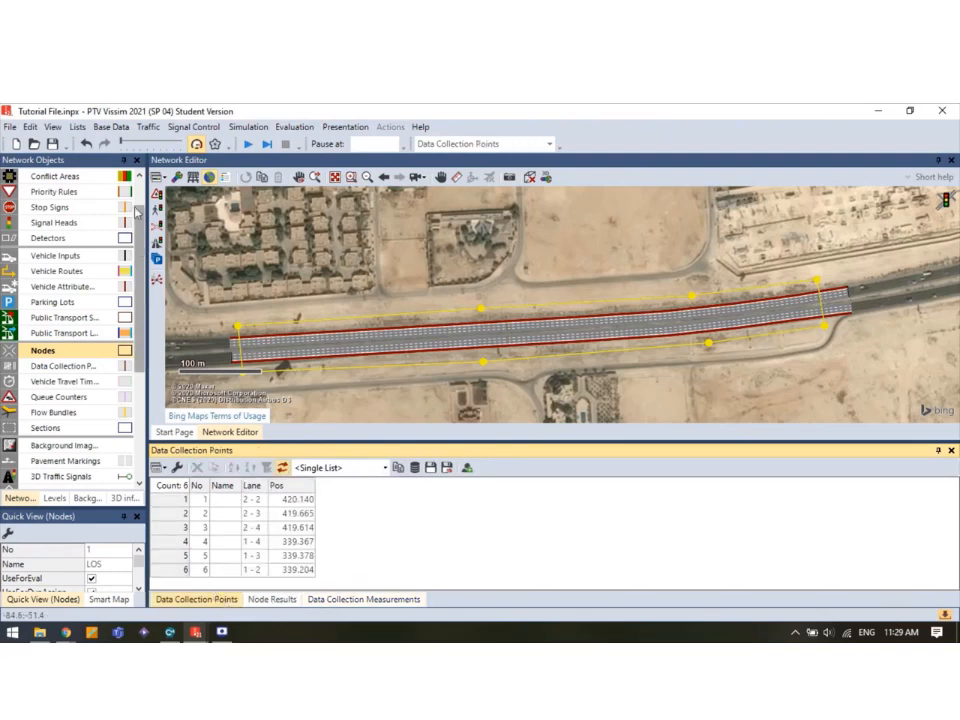
Open the Data Collection Results list and dock it as a tab in the bottom panel.
click(77, 127)
mouse_move(114, 304)
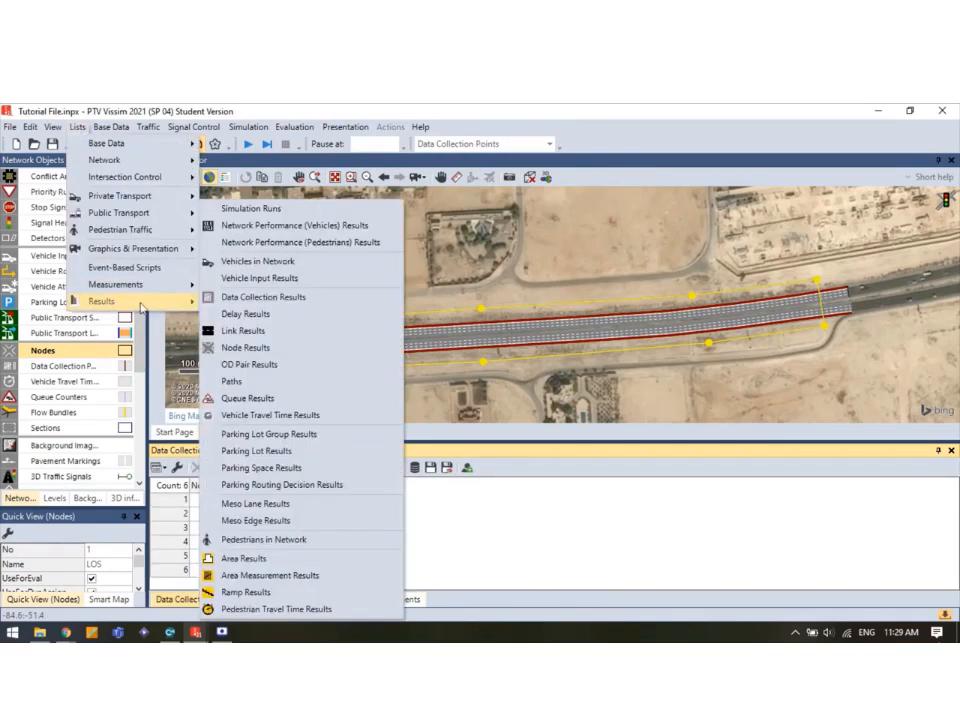
click(263, 297)
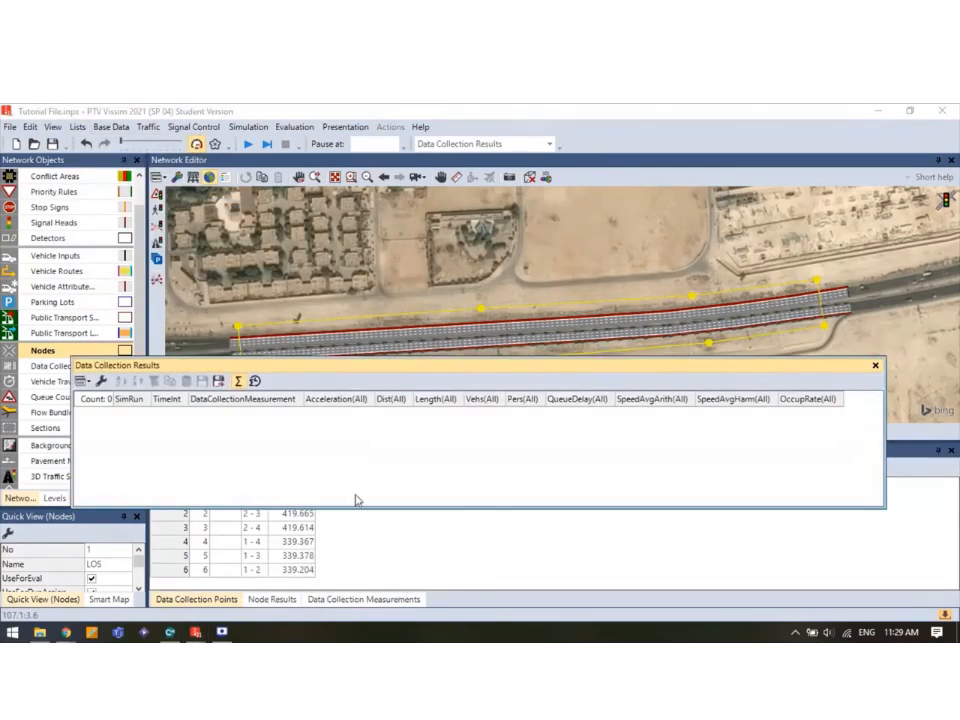
drag(360, 368, 480, 595)
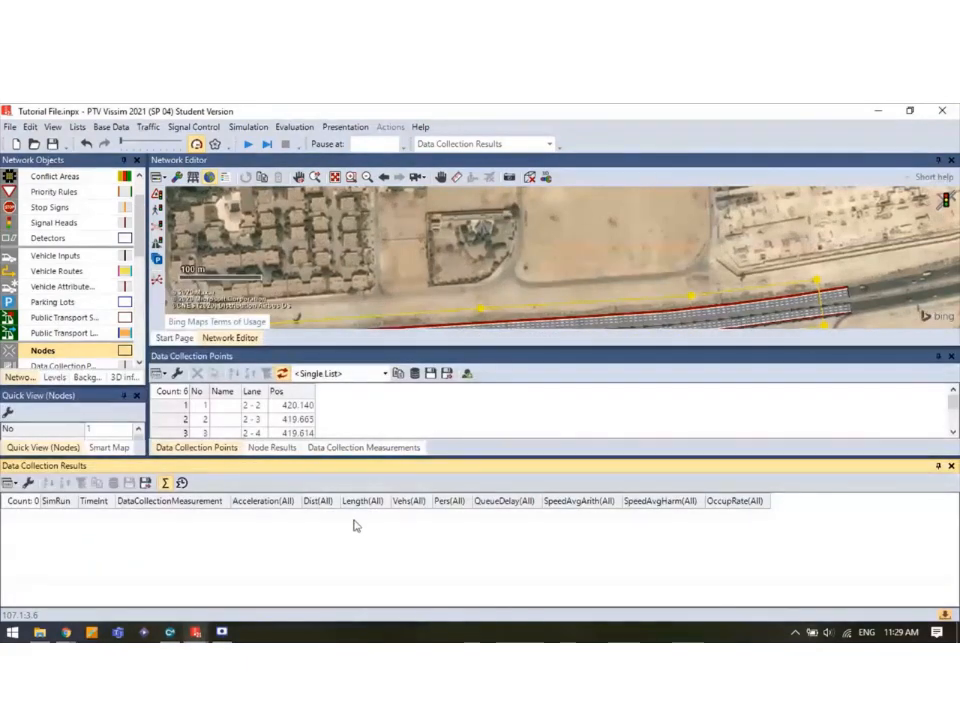
drag(297, 470, 554, 538)
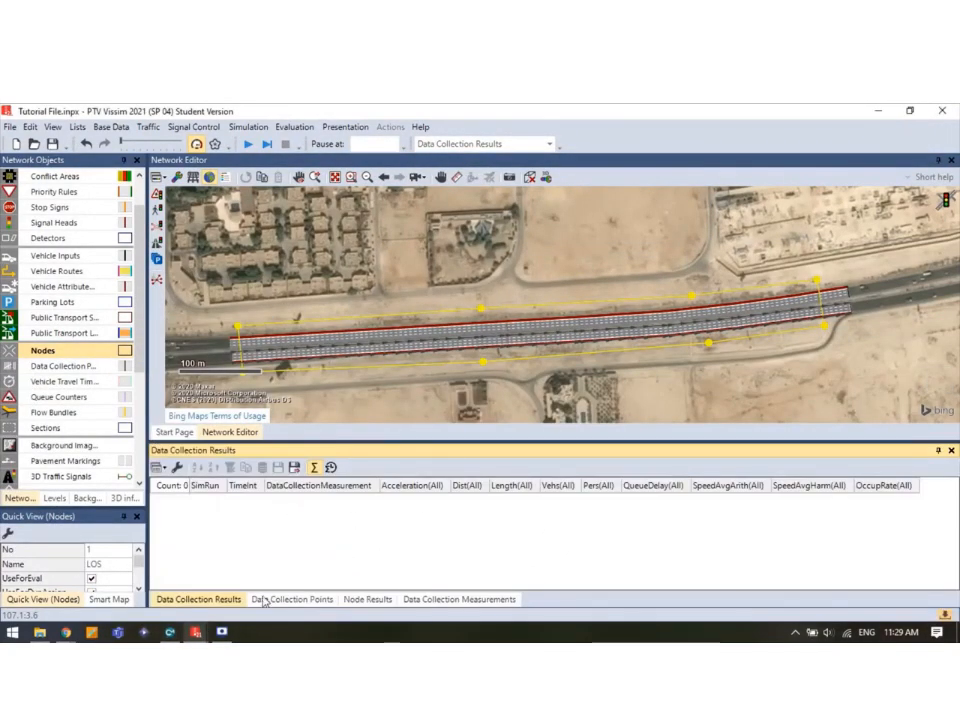
Start the simulation and save the changes when prompted.
click(247, 144)
click(454, 370)
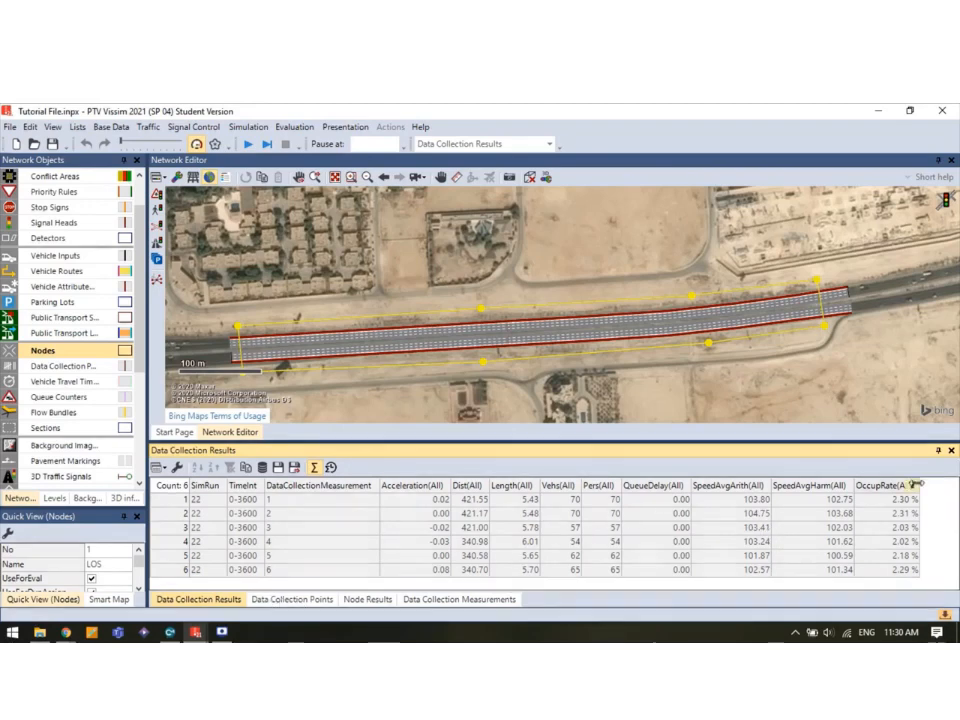
Show the Node Results list and check that each movement reports LOS_A for runs 21 and 22.
click(312, 601)
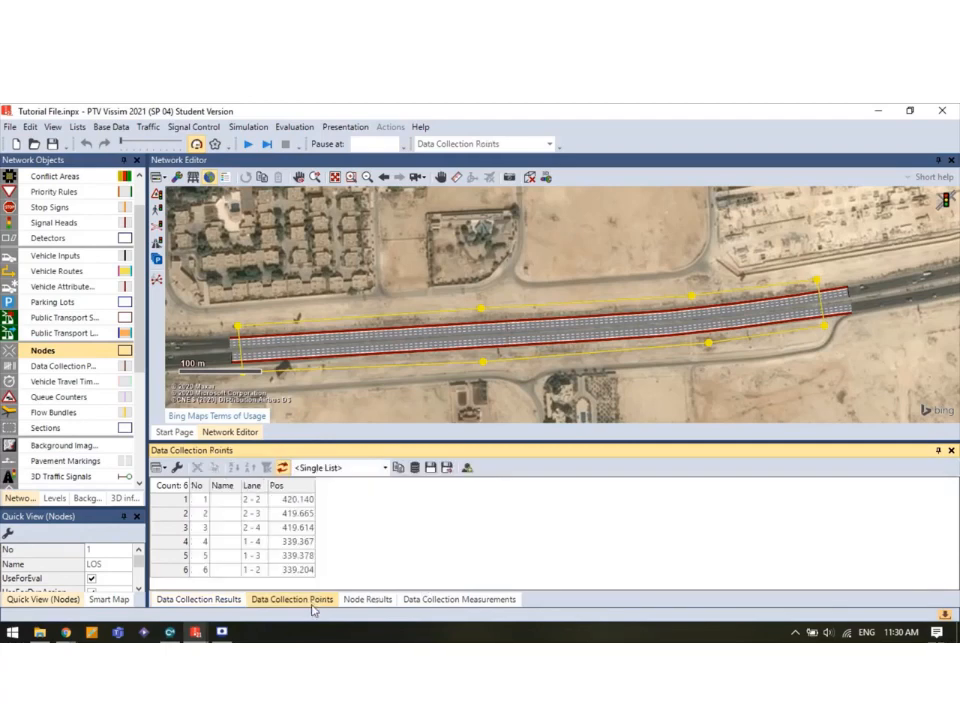
click(390, 602)
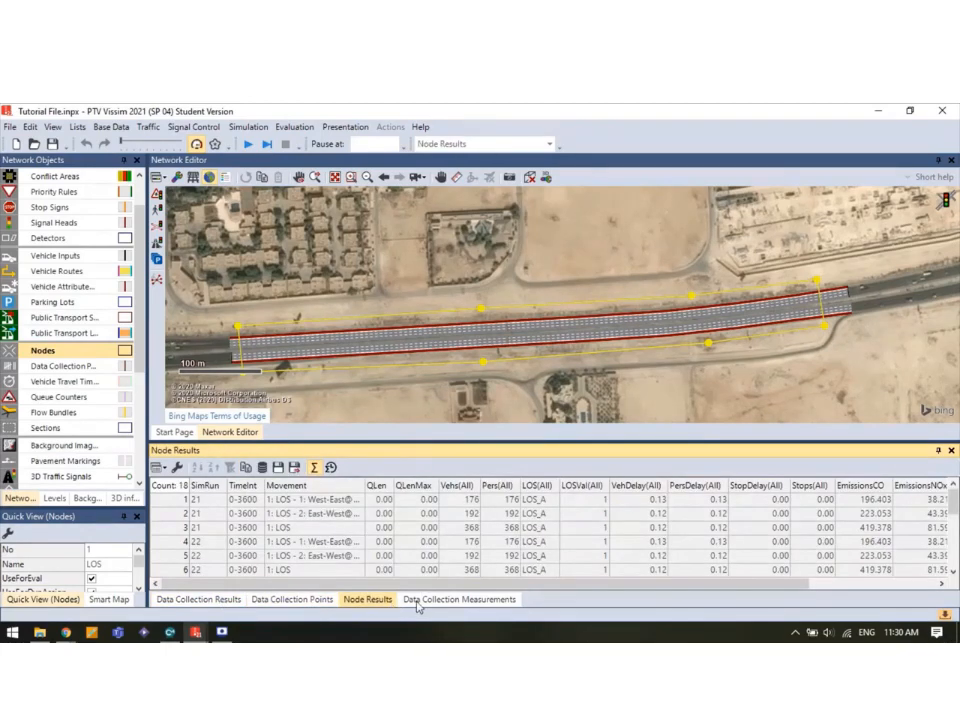
scroll(392, 565, down, 1)
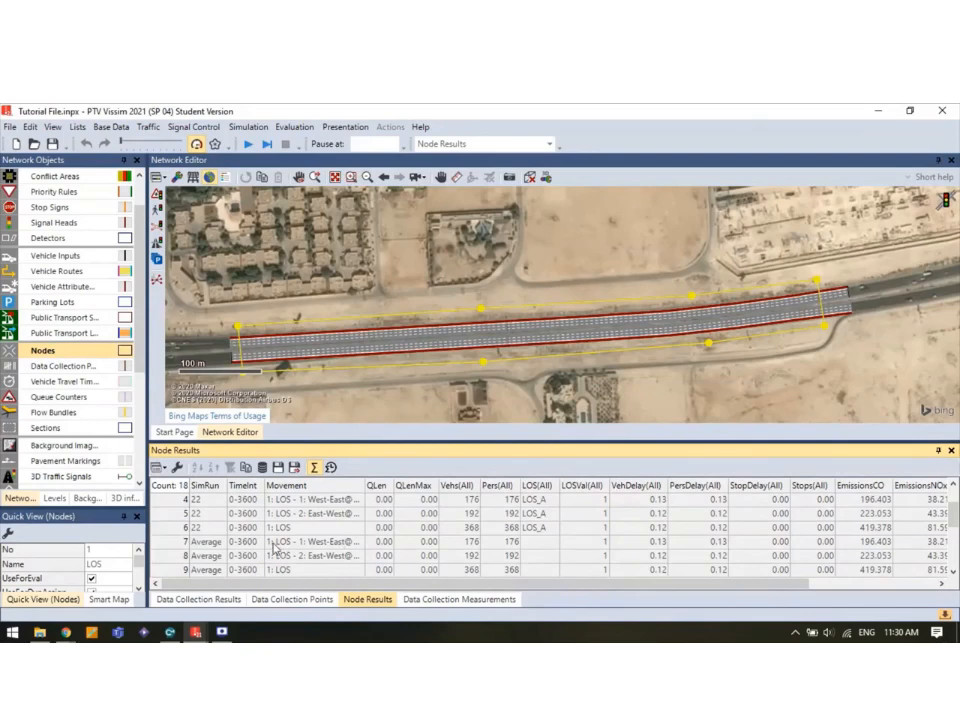
scroll(275, 545, up, 1)
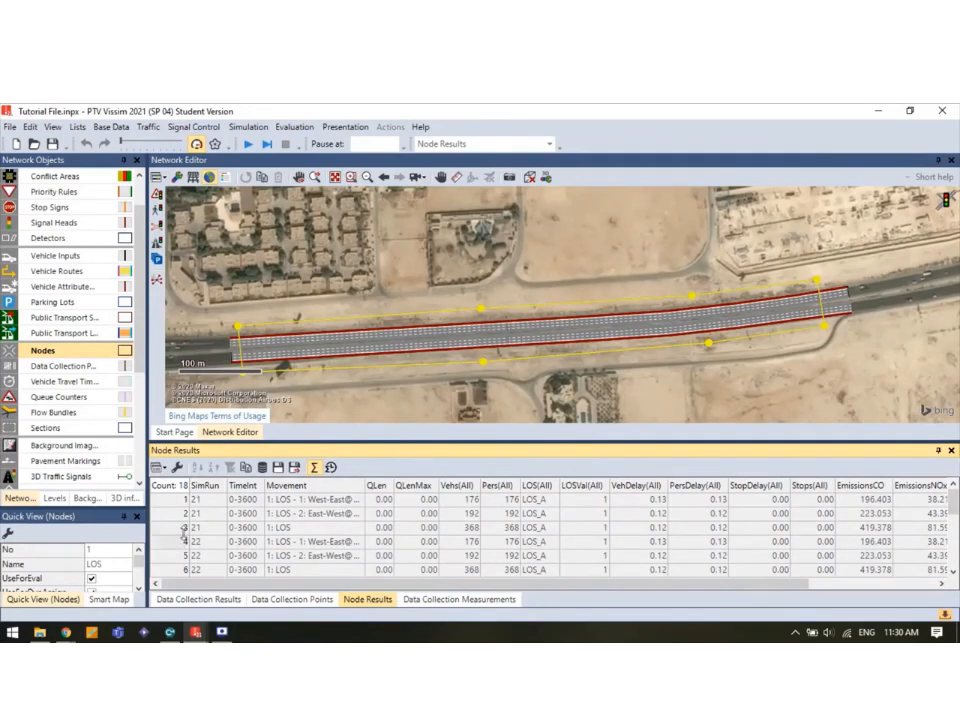
drag(180, 502, 179, 527)
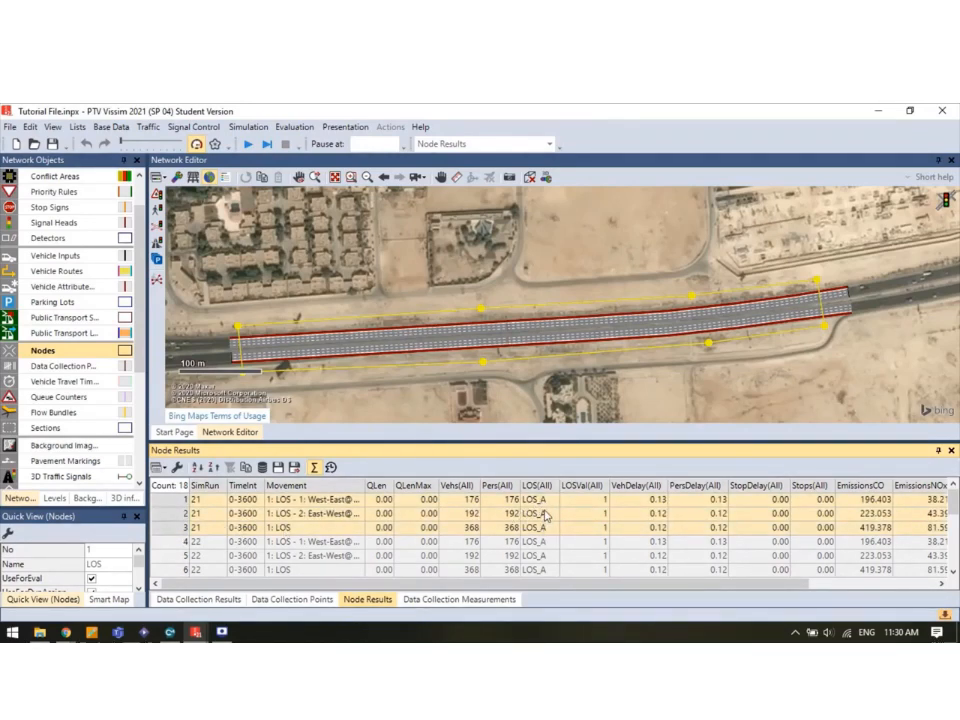
click(543, 503)
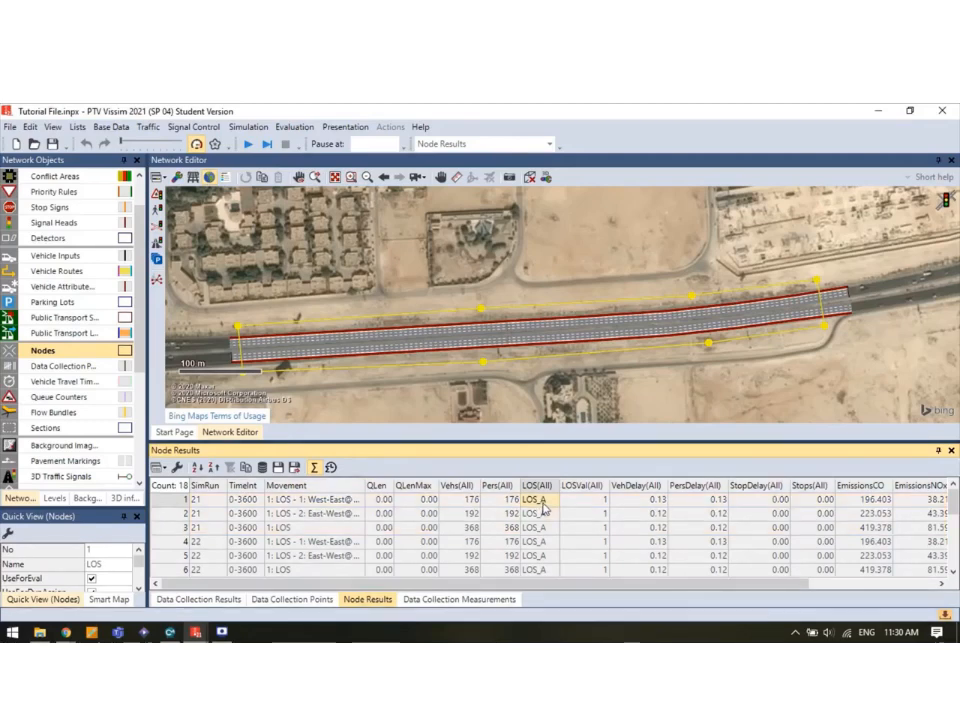
click(329, 501)
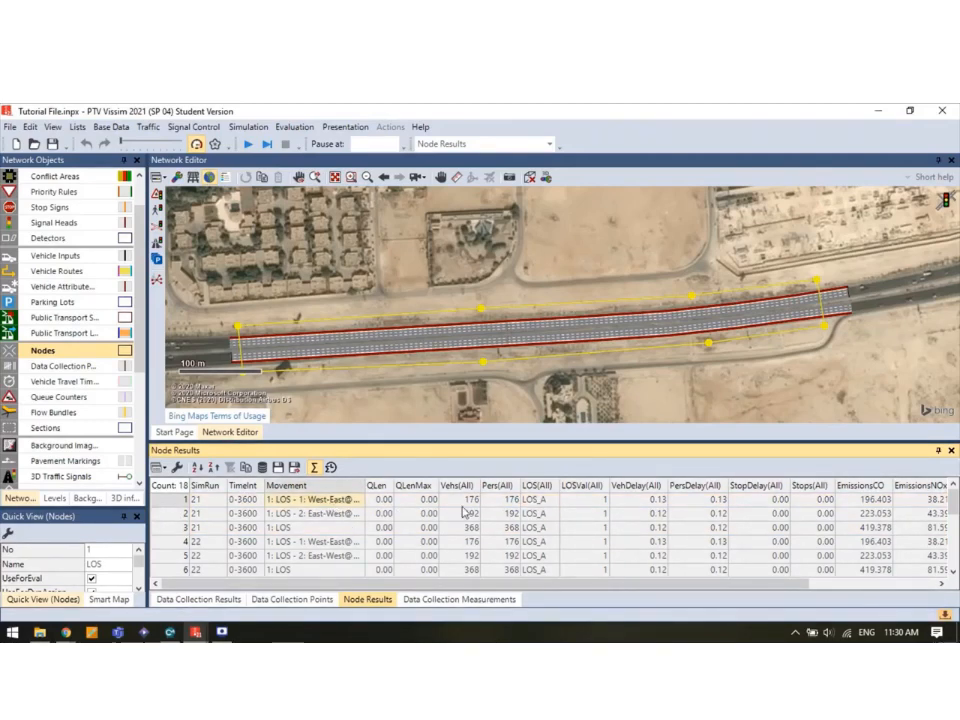
click(317, 514)
click(535, 515)
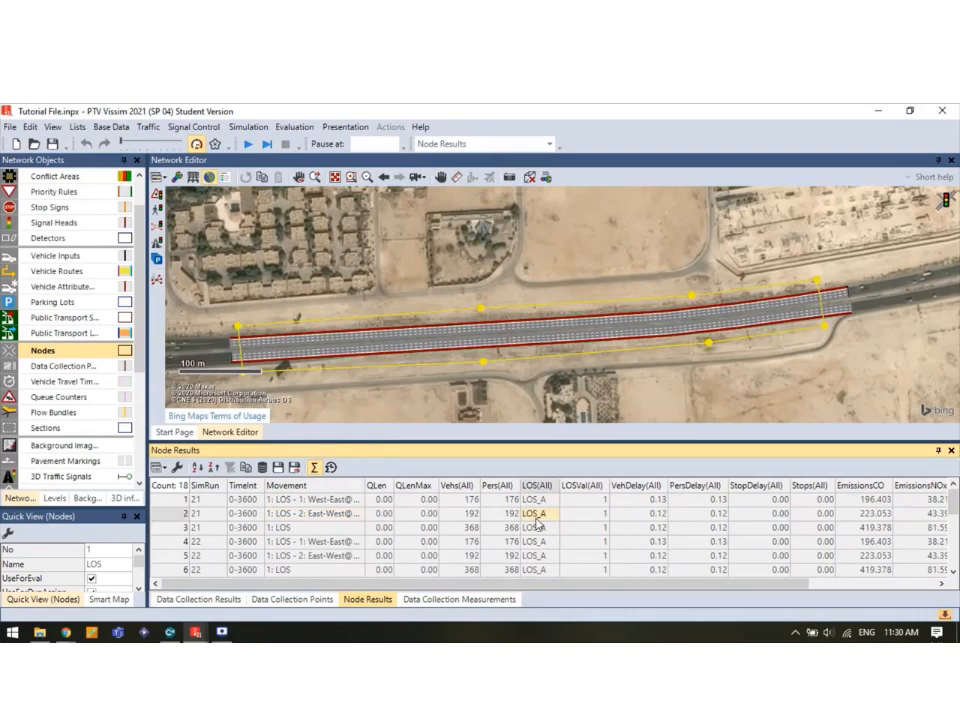
scroll(595, 537, down, 2)
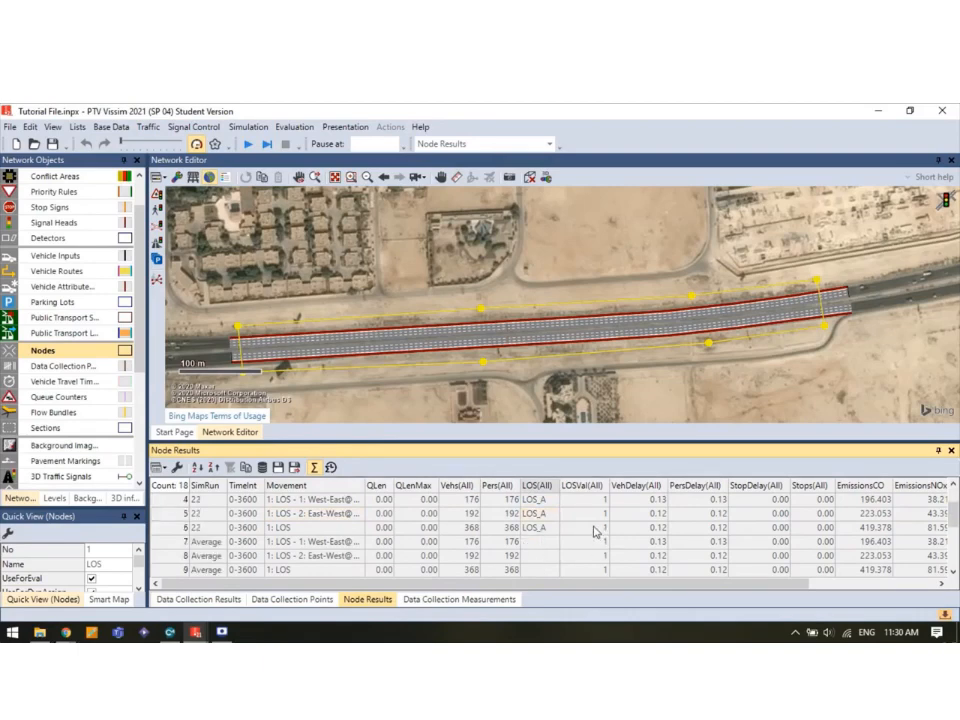
scroll(595, 531, up, 2)
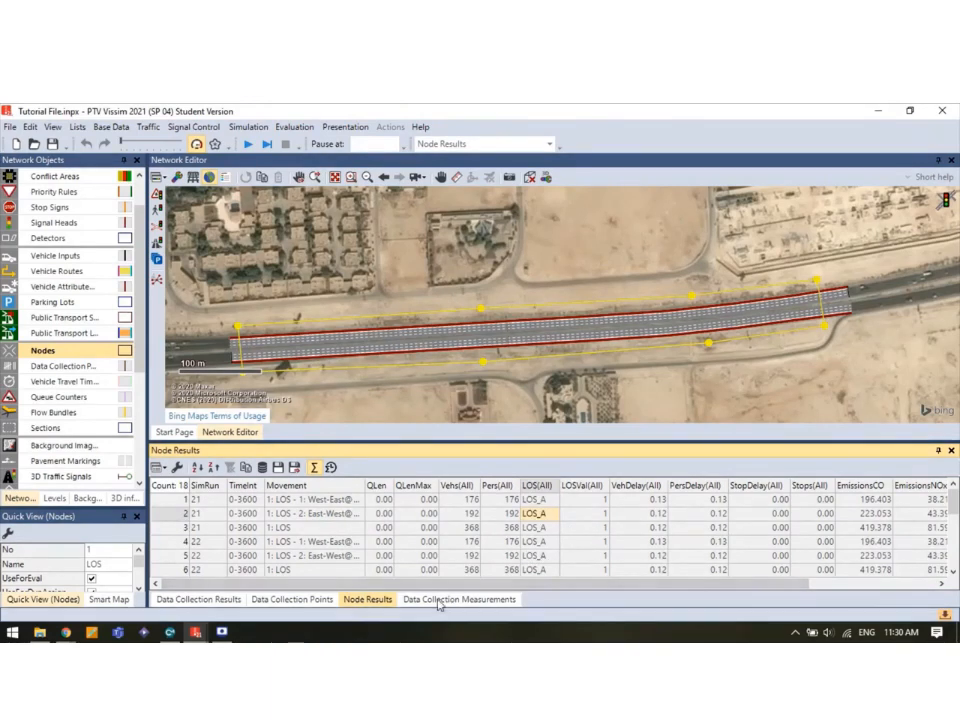
Show the Vehicle Inputs list beneath the map and select the West-East and East-West volume cells.
click(78, 128)
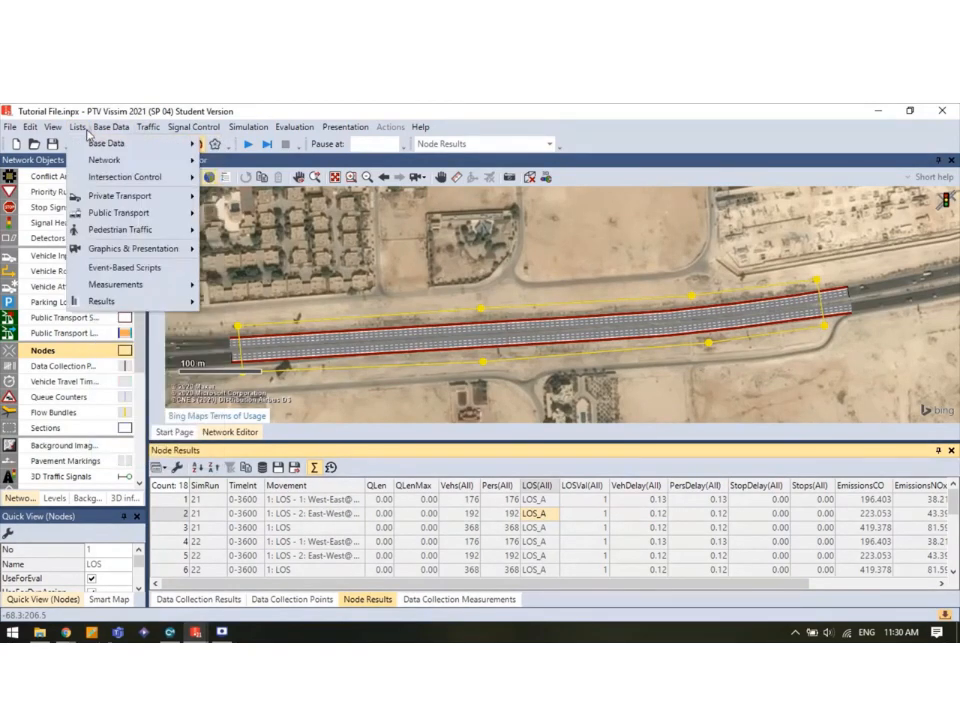
mouse_move(100, 196)
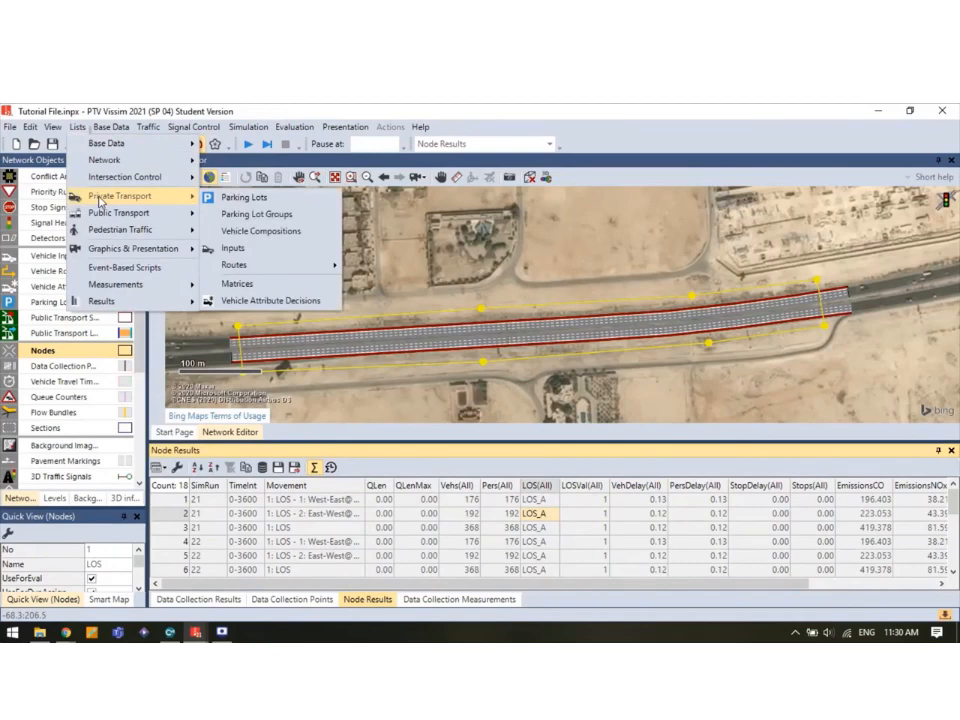
click(233, 248)
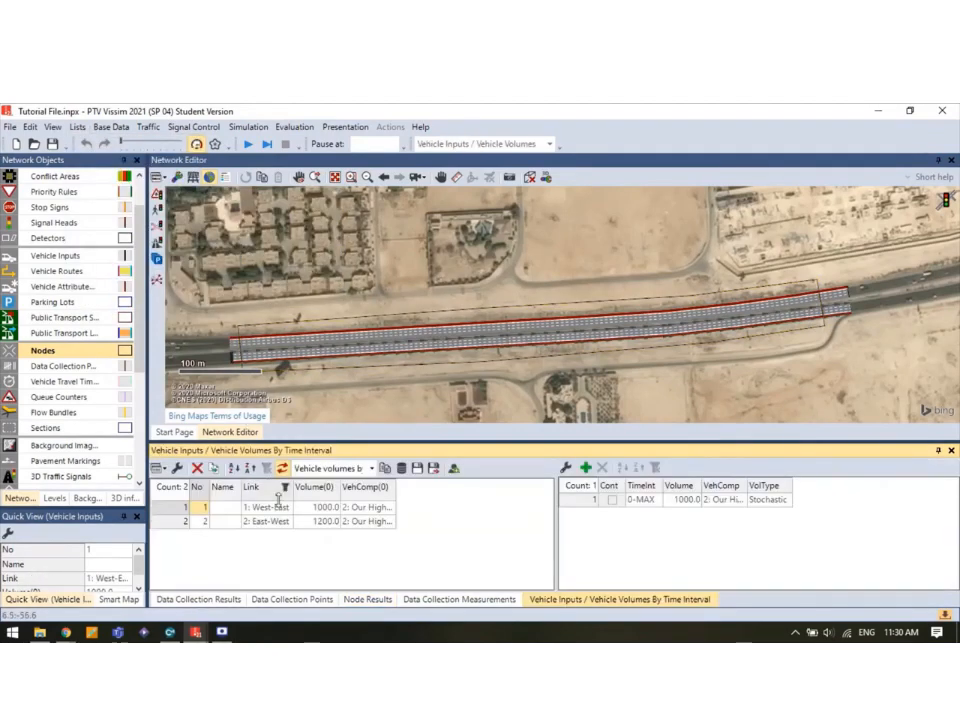
click(318, 507)
click(318, 521)
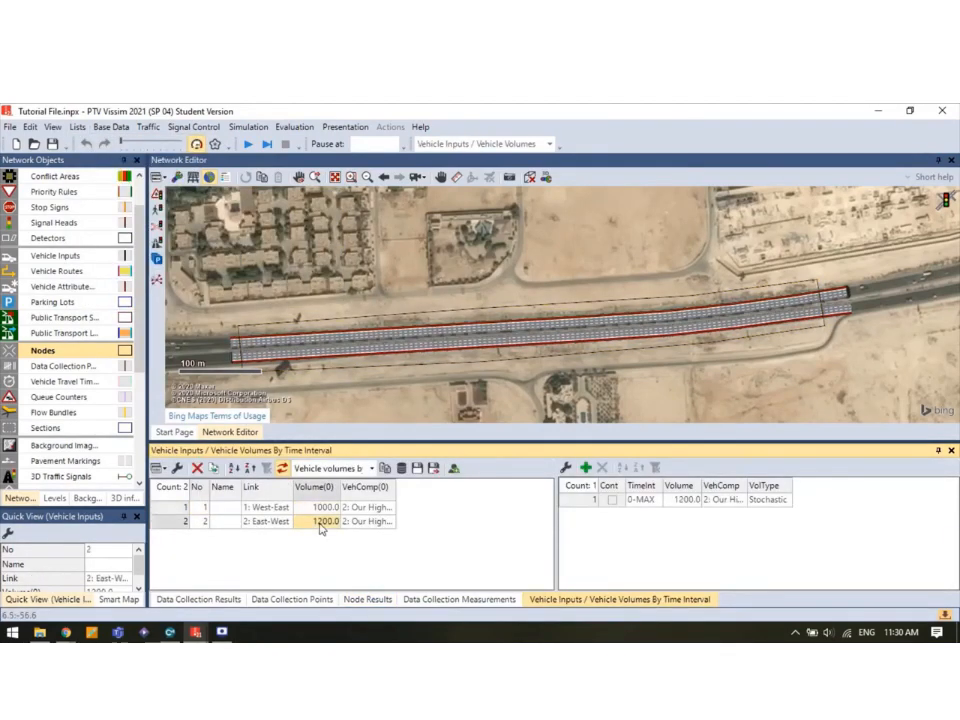
Set the West-East volume to 7000 and the East-West volume to 6000.
click(318, 507)
text(700)
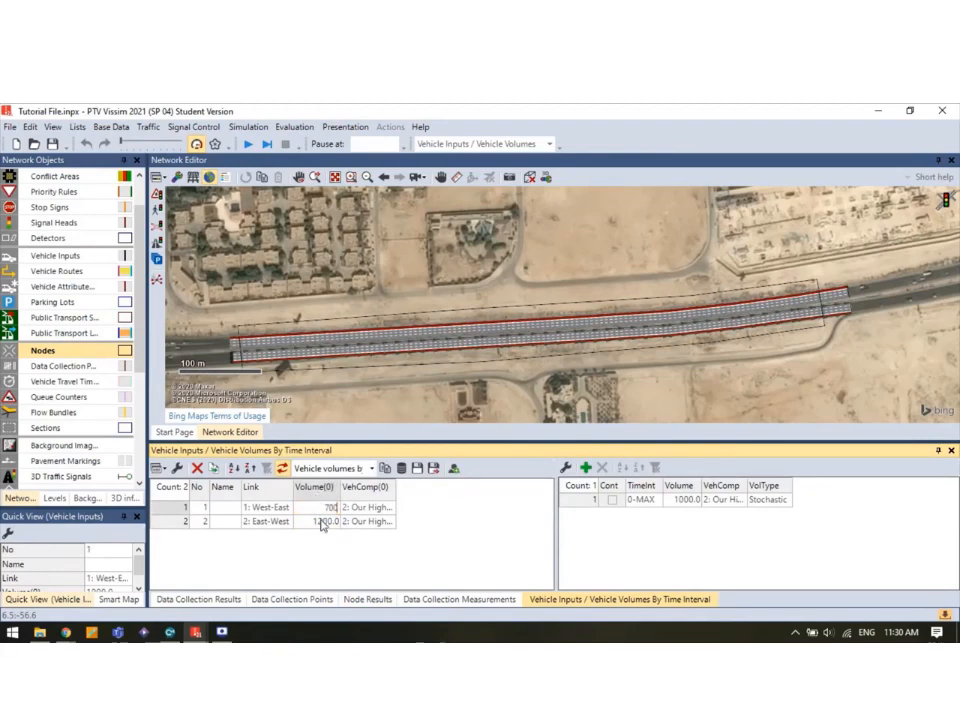
click(320, 521)
click(318, 507)
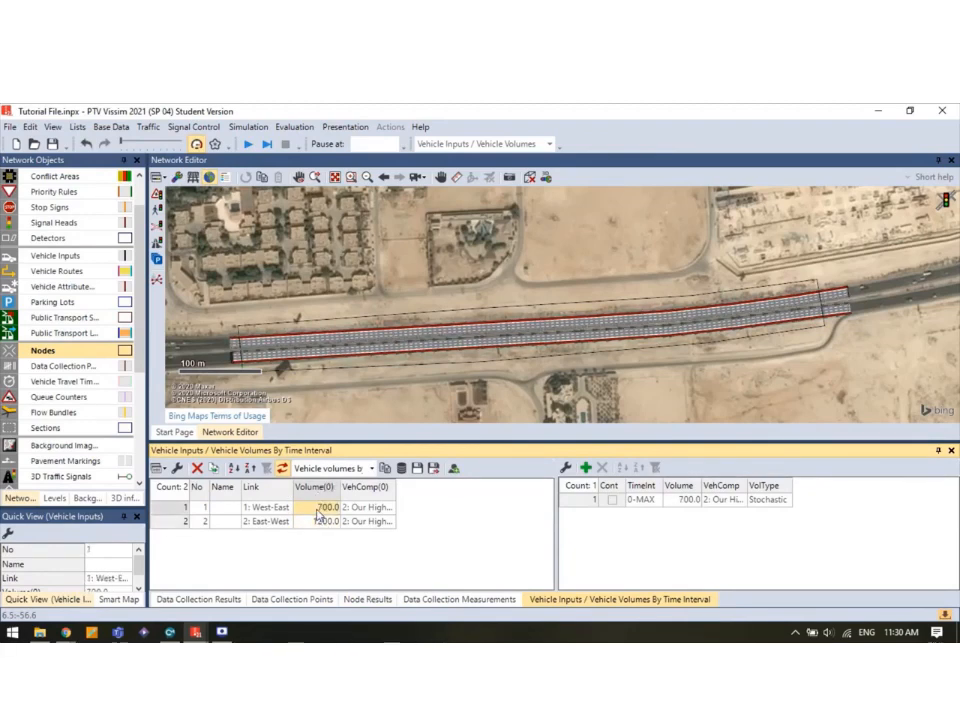
text(1000)
click(315, 522)
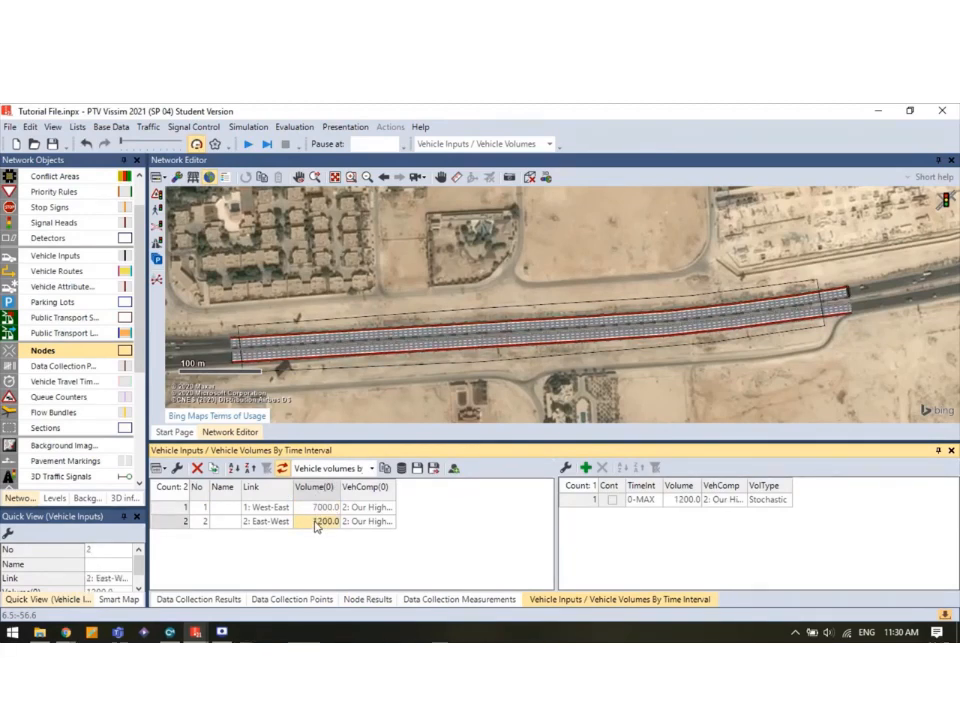
text(6000)
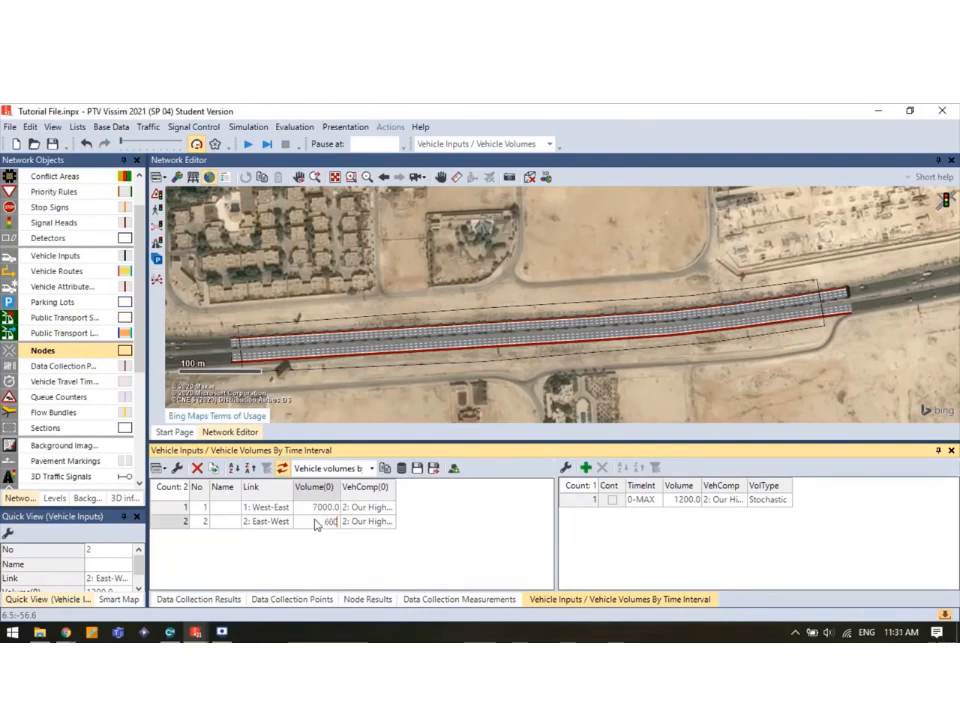
key(Return)
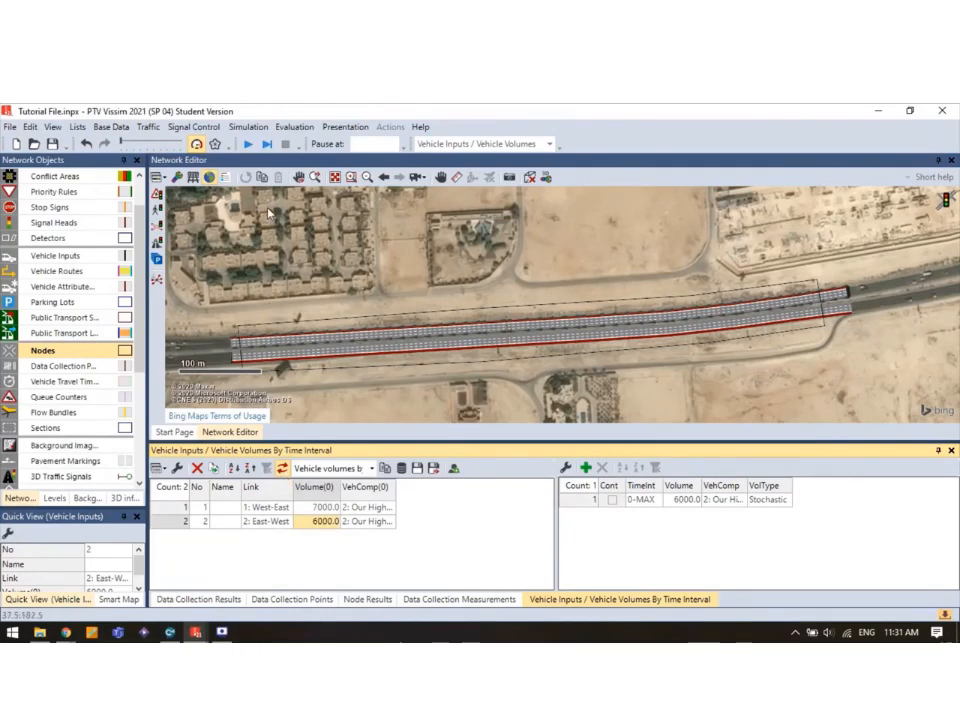
Save the changes, run the simulation continuously and show the Node Results table.
click(248, 147)
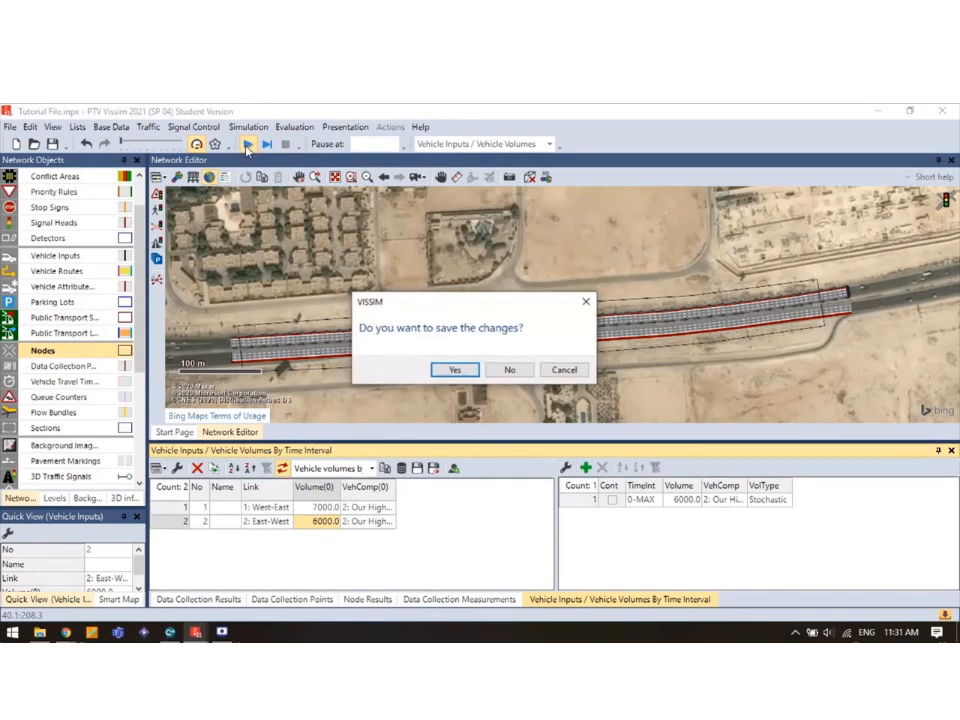
click(452, 371)
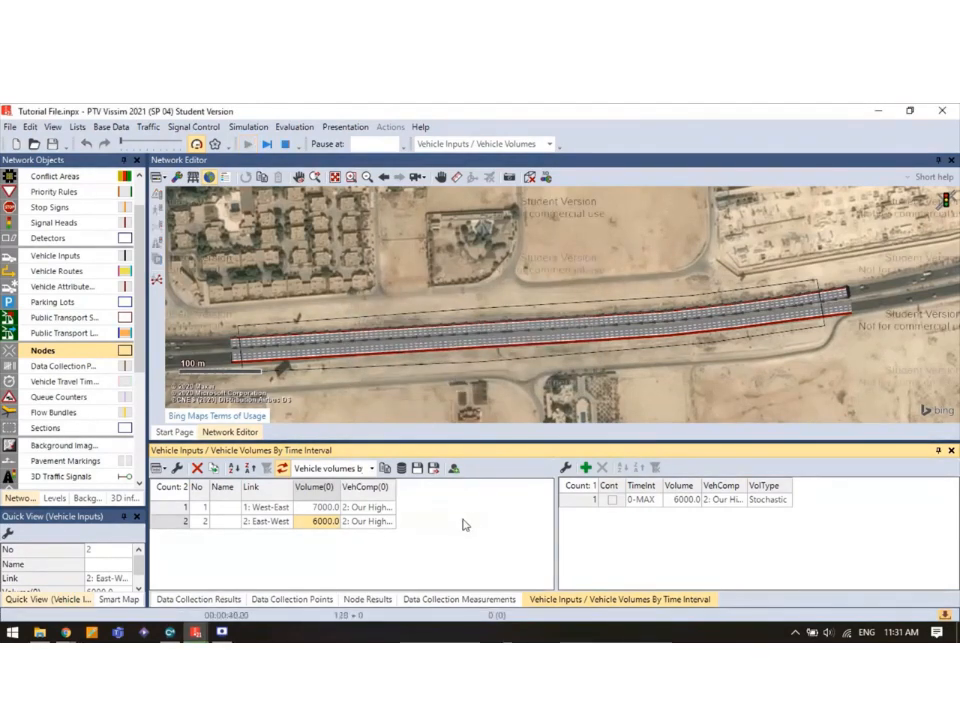
click(364, 599)
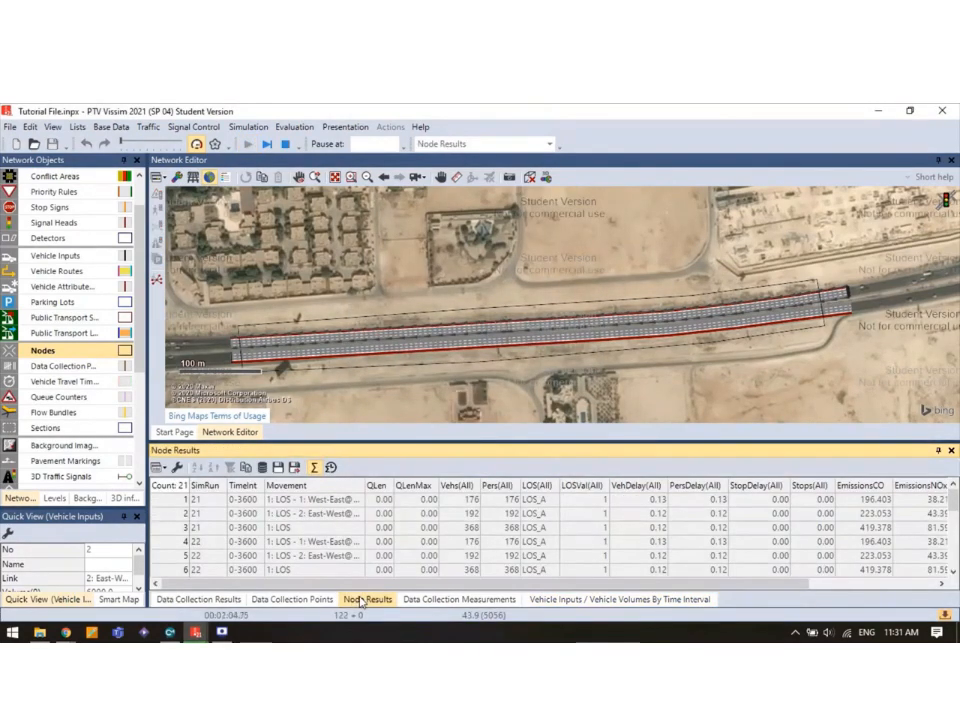
Review run 23's delays and vehicle counts (1070, 927, 1997), still LOS_A.
scroll(331, 545, down, 1)
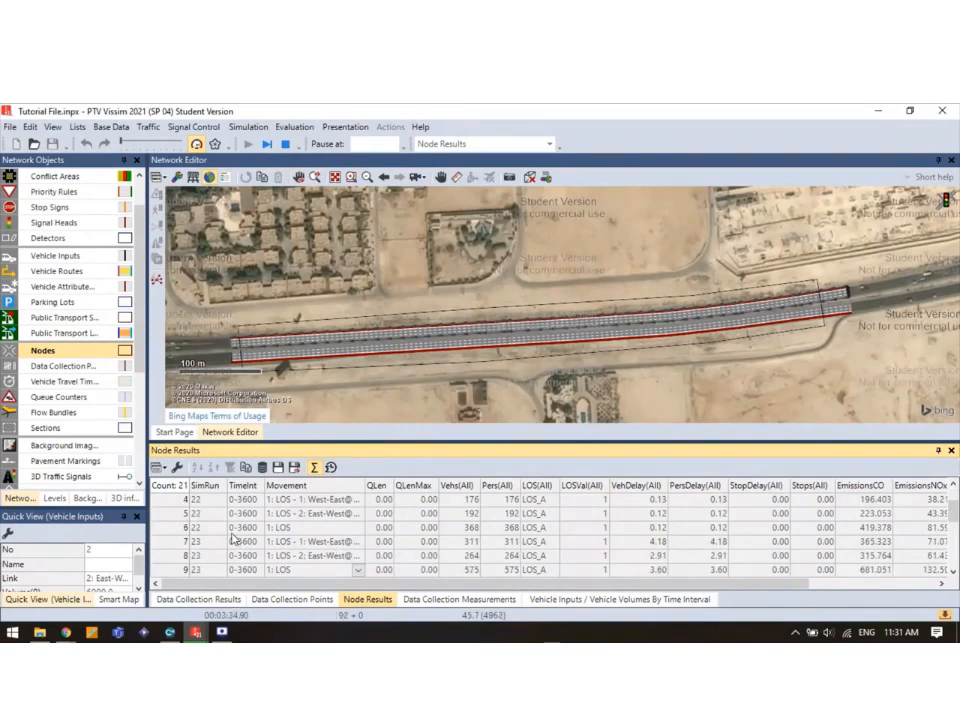
scroll(207, 548, down, 1)
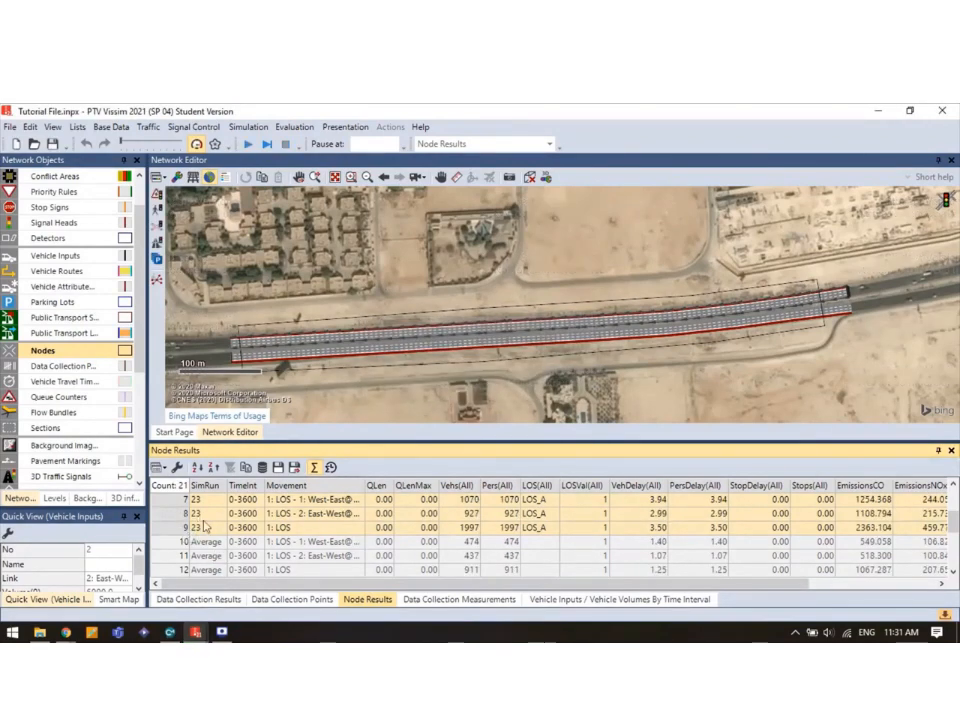
scroll(378, 537, up, 1)
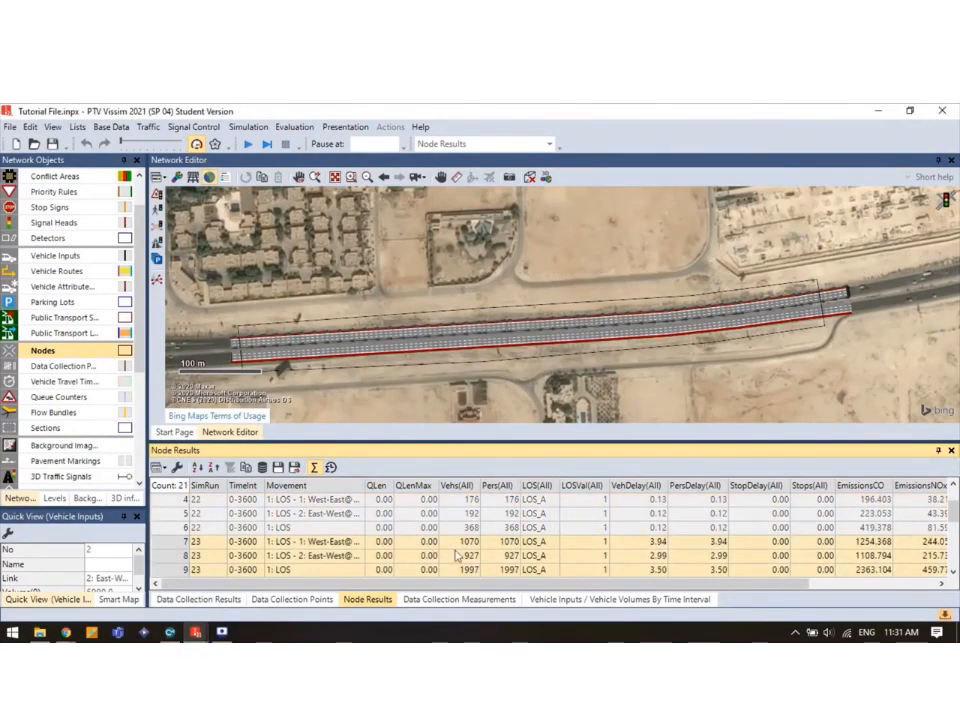
click(628, 546)
drag(631, 547, 718, 573)
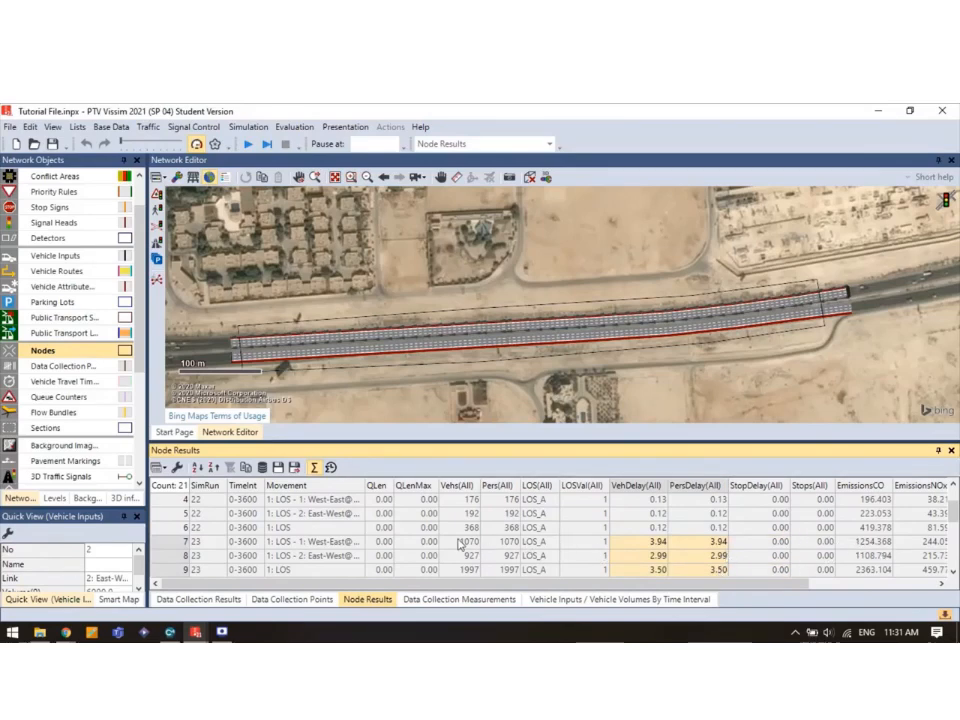
drag(462, 541, 474, 572)
Change the input volumes to 8000 West-East and 8500 East-West, then start the simulation.
click(551, 600)
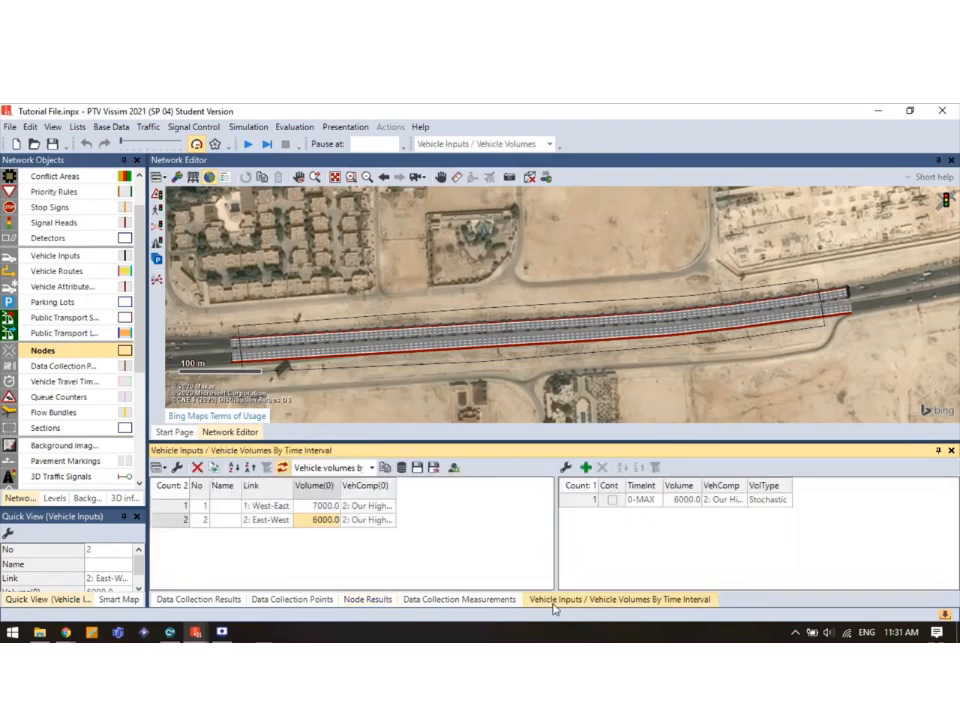
click(328, 506)
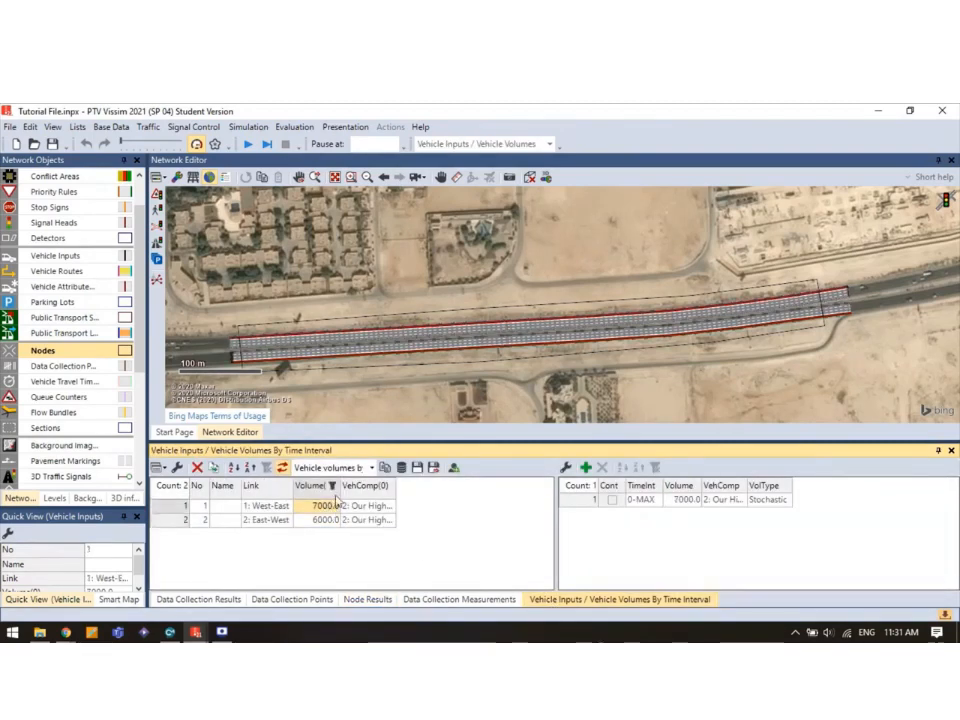
text(8000)
click(320, 522)
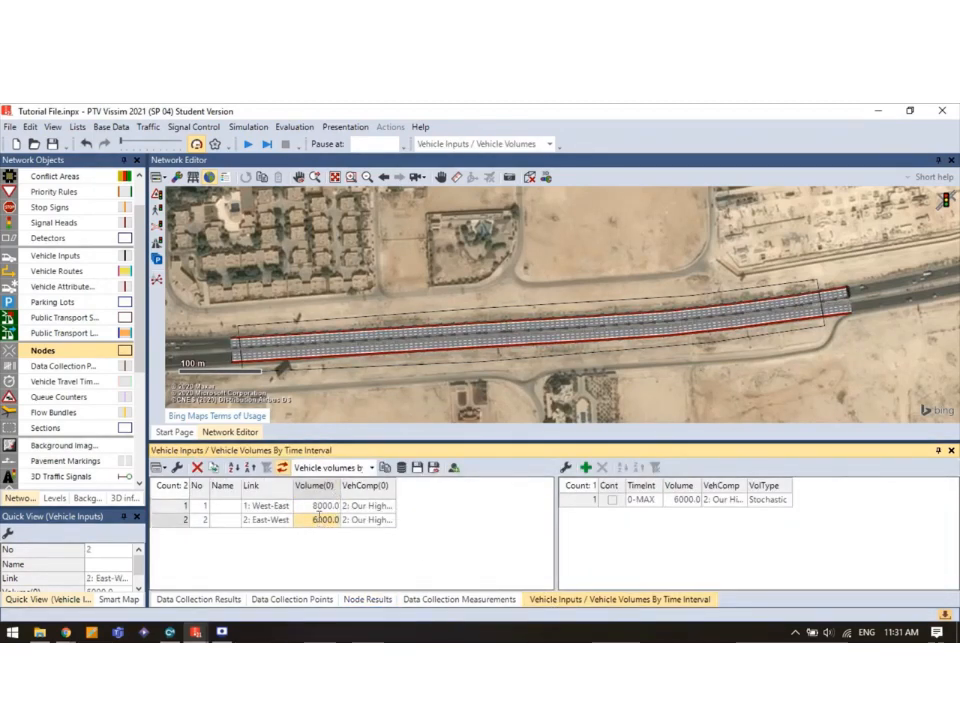
text(8500)
click(248, 144)
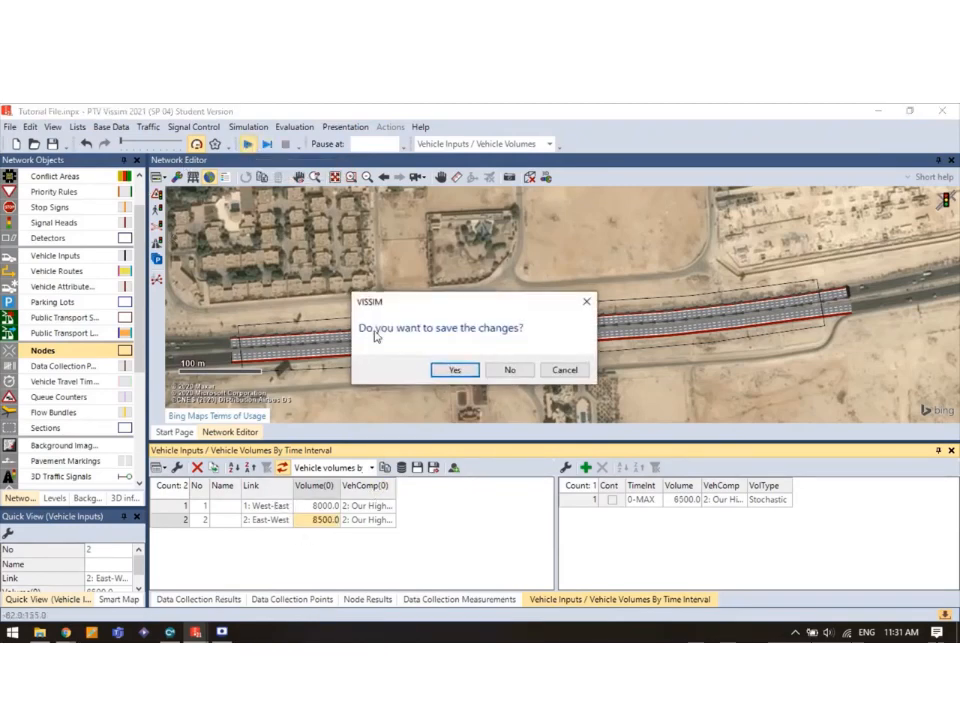
Accept saving the 8000/8500 volumes and switch to Node Results while run 24 simulates.
click(455, 370)
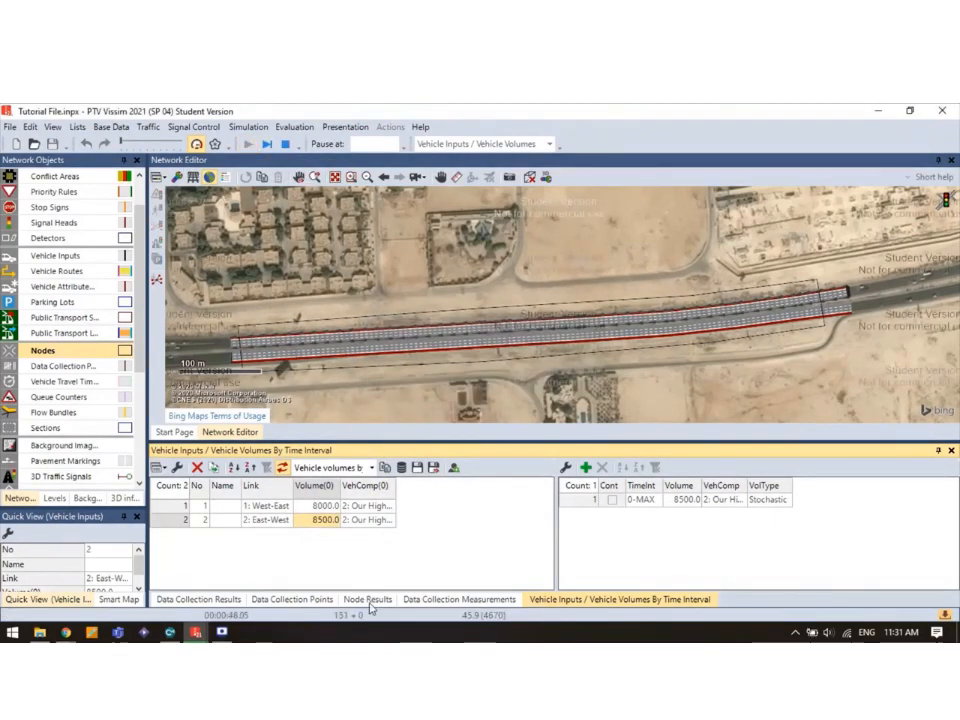
click(367, 600)
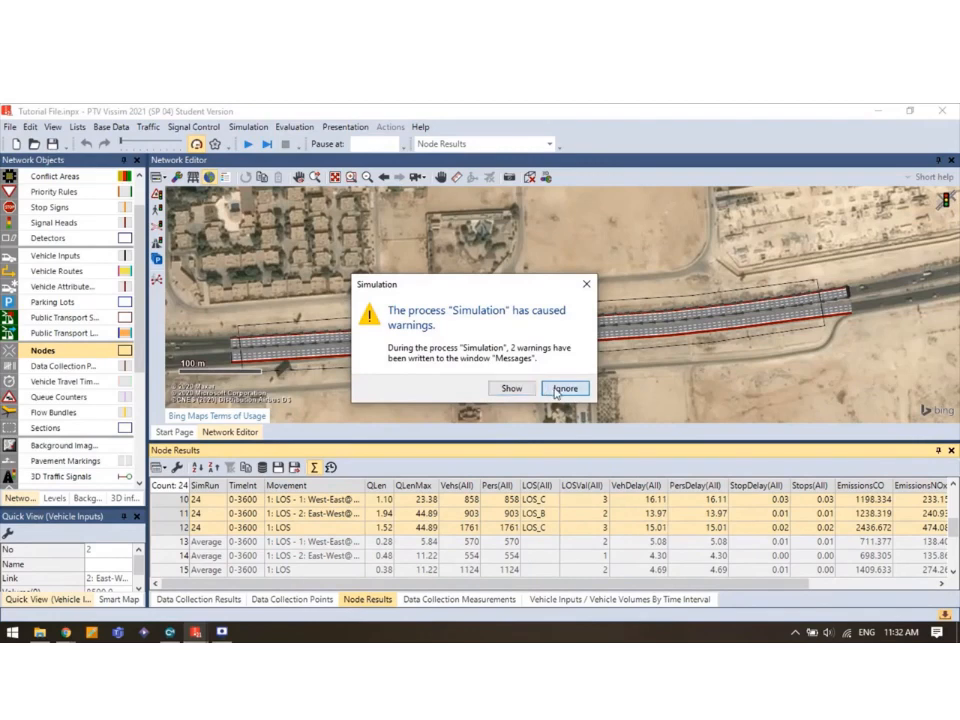
Ignore the warnings and inspect run 24's LOS_C West-East, LOS_B East-West results and stop delays.
click(556, 390)
click(545, 501)
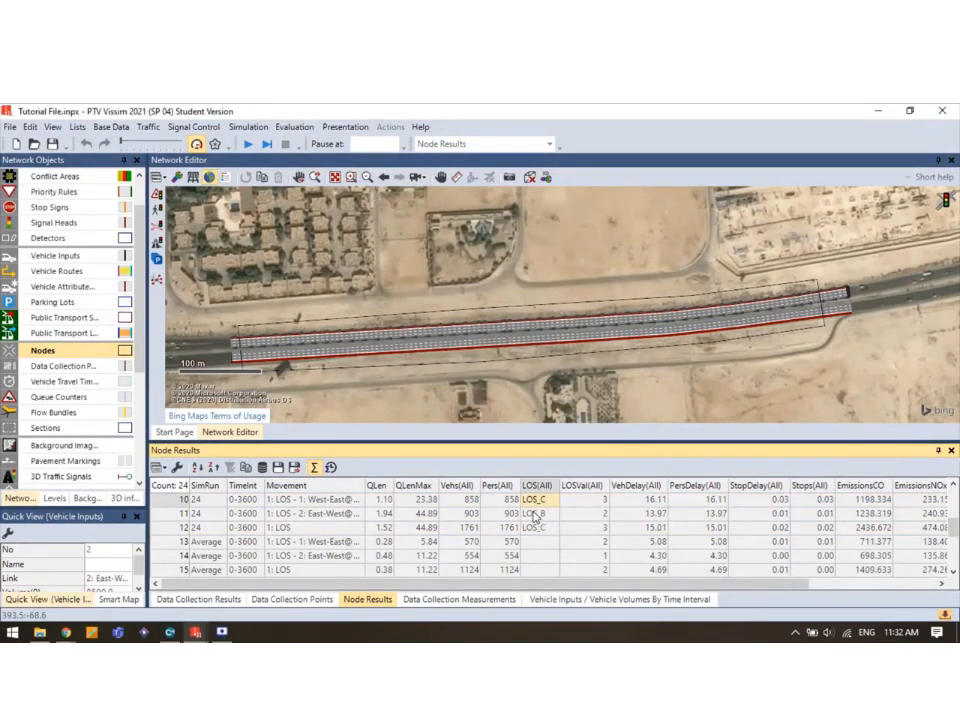
click(540, 513)
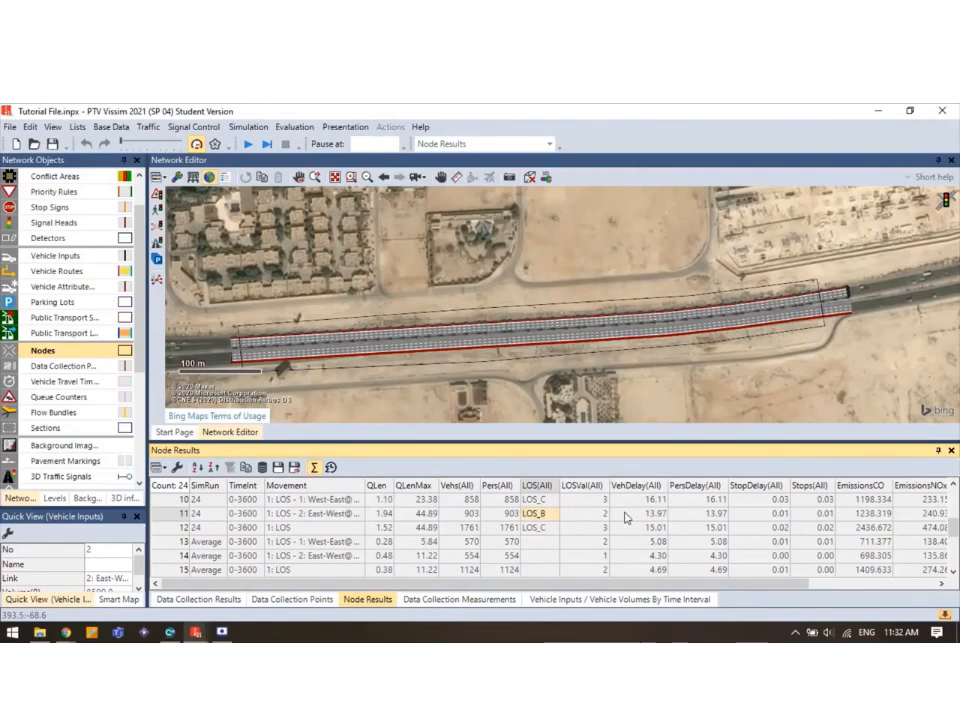
drag(761, 501, 800, 514)
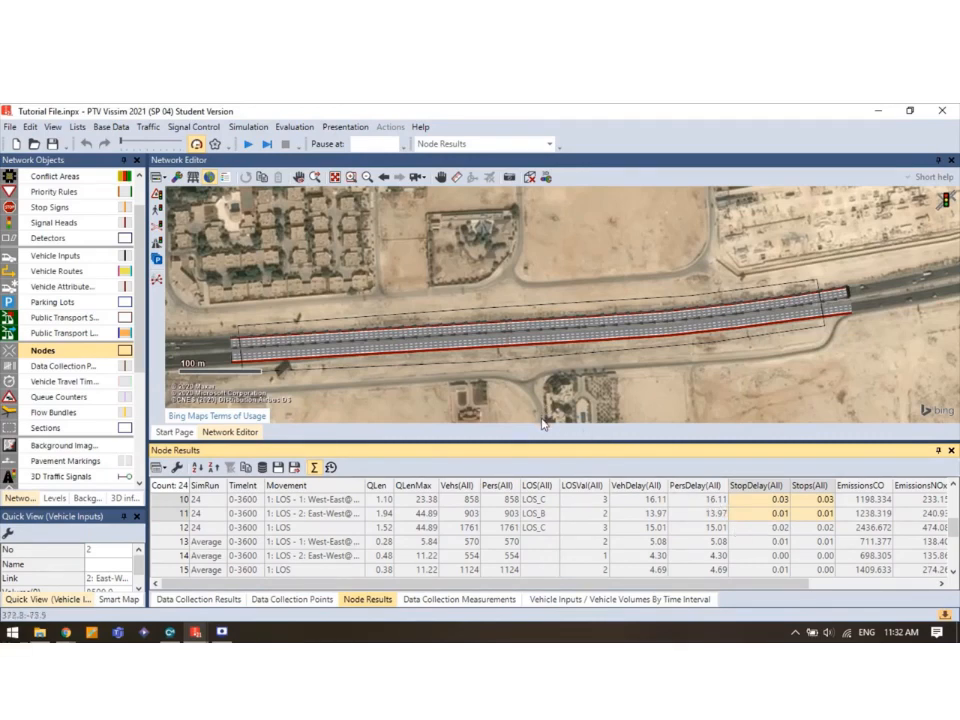
scroll(432, 545, up, 2)
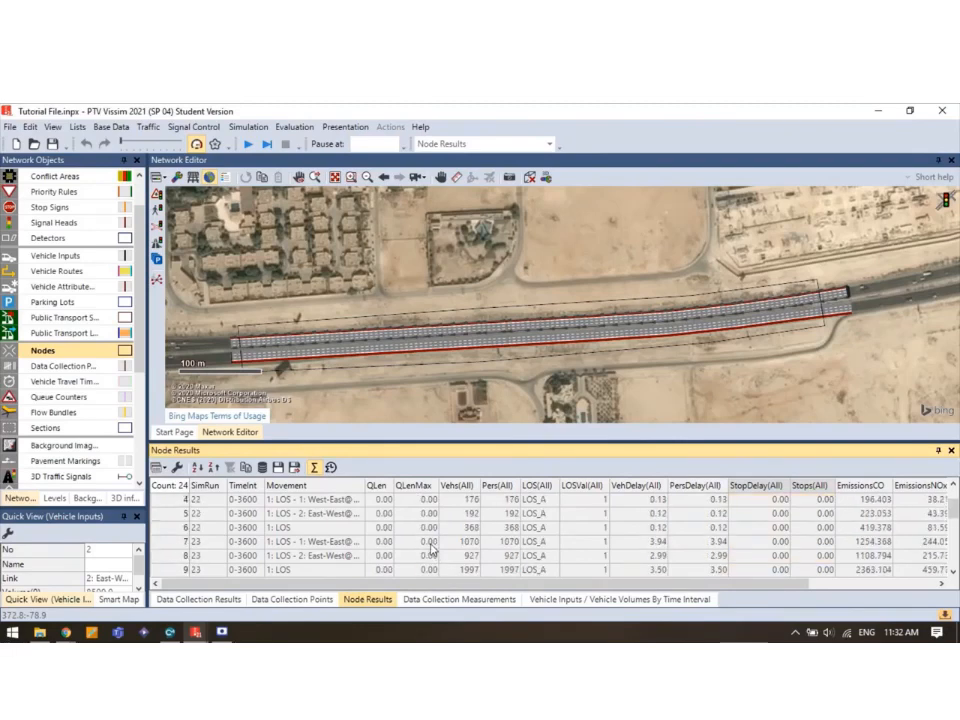